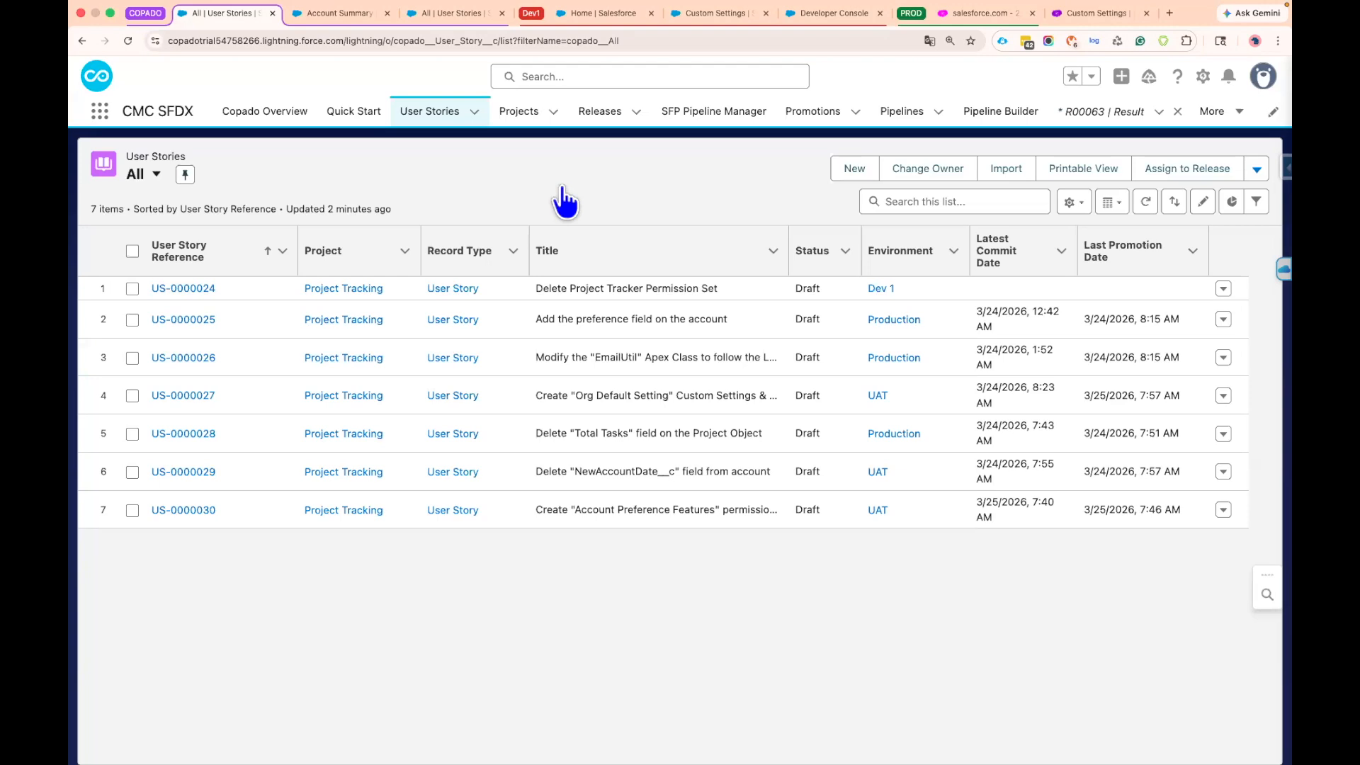
# Switch to the Dev1 sandbox, open the SFDCPanther account record and look at its related contact
pyautogui.click(588, 14)
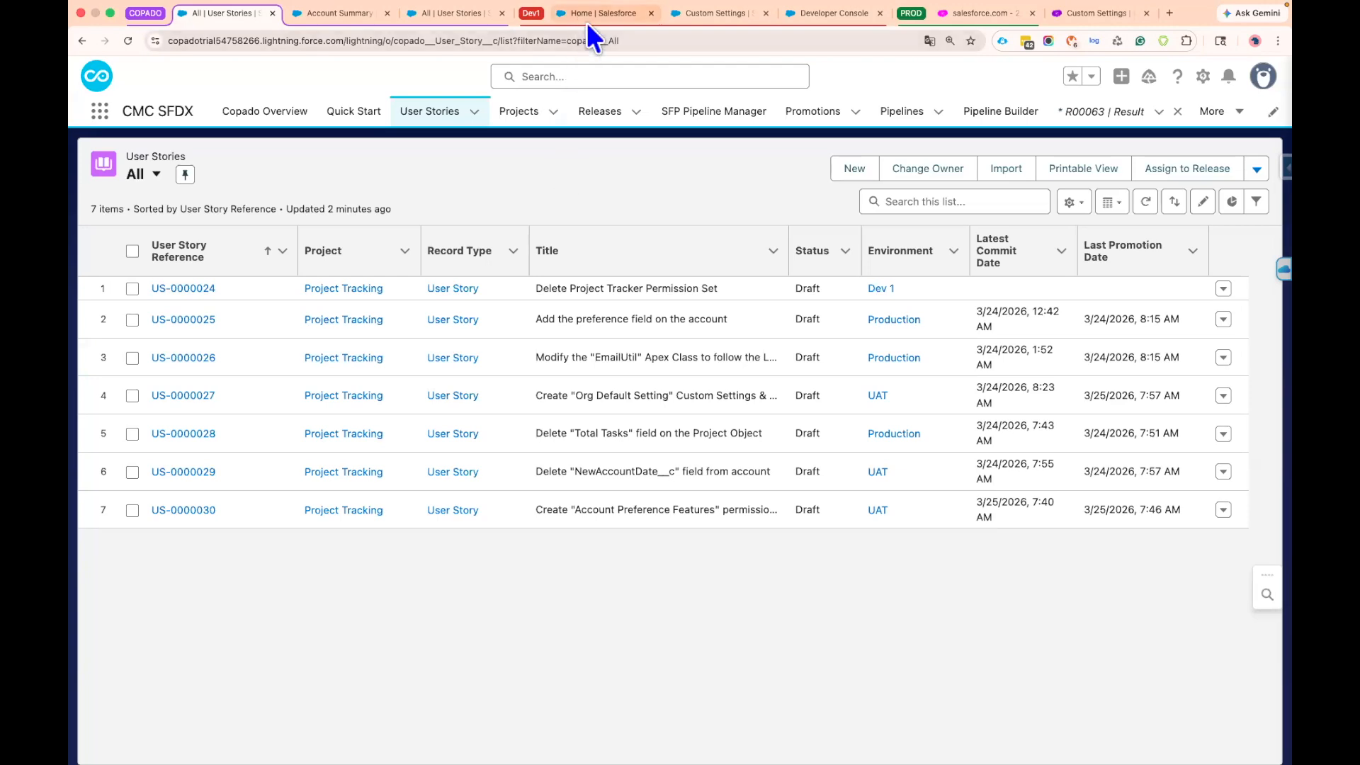
pyautogui.click(514, 150)
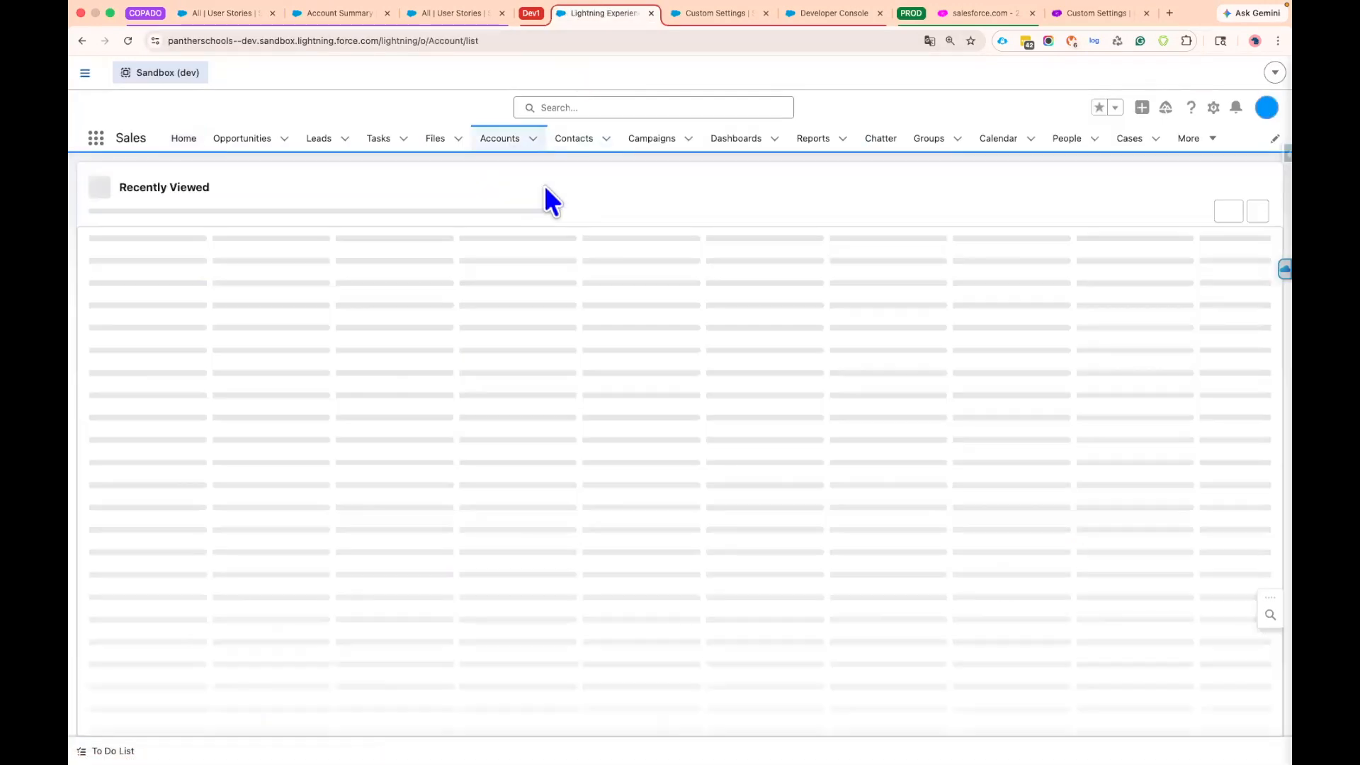
pyautogui.click(332, 254)
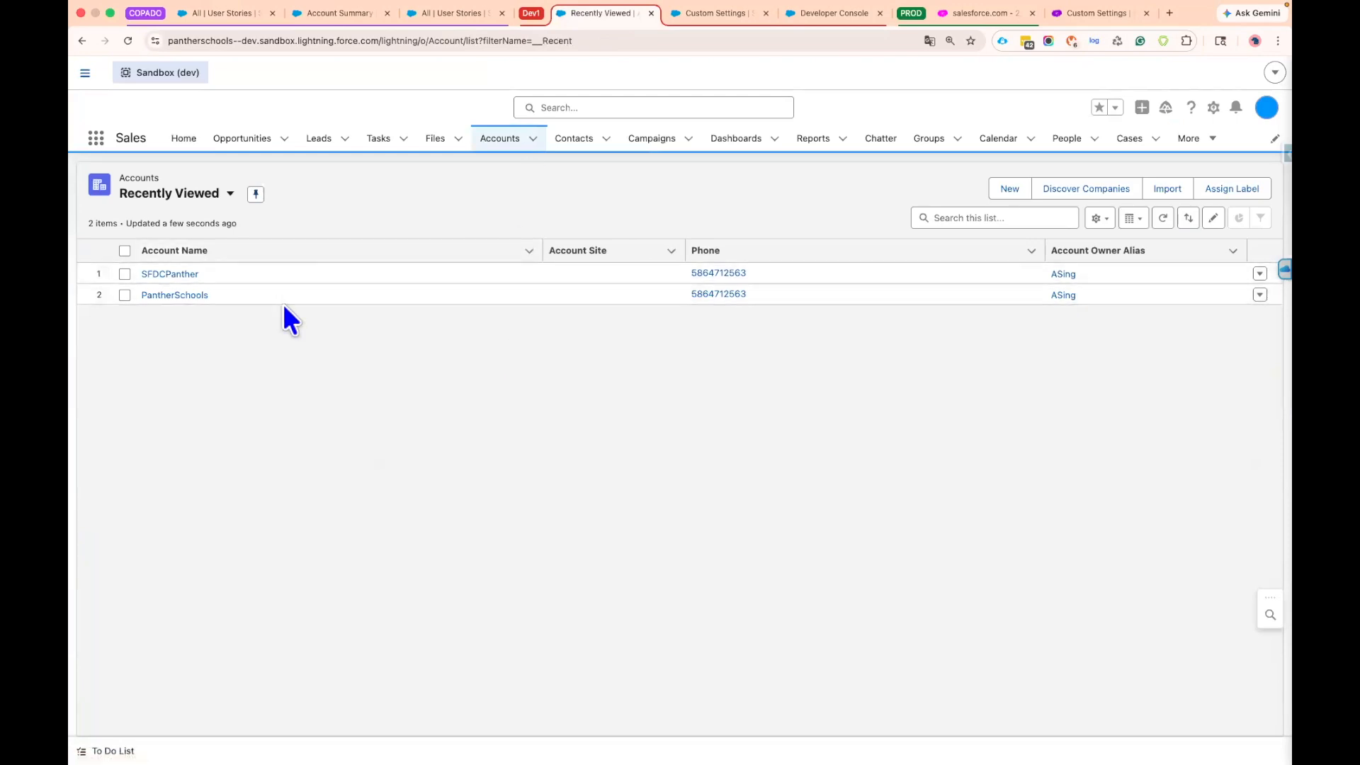
pyautogui.click(168, 274)
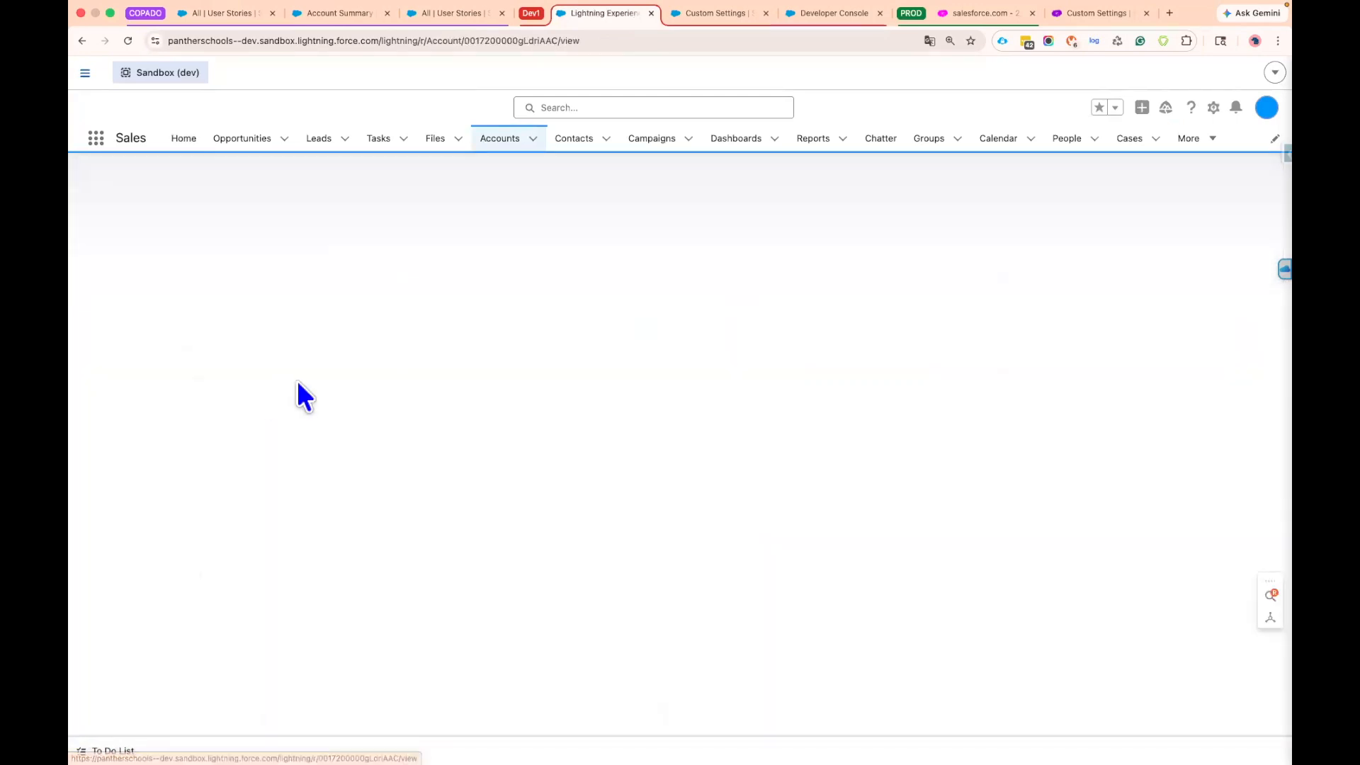
pyautogui.moveTo(119, 187); pyautogui.dragTo(204, 185)
pyautogui.moveTo(181, 520); pyautogui.dragTo(129, 520)
pyautogui.click(185, 519)
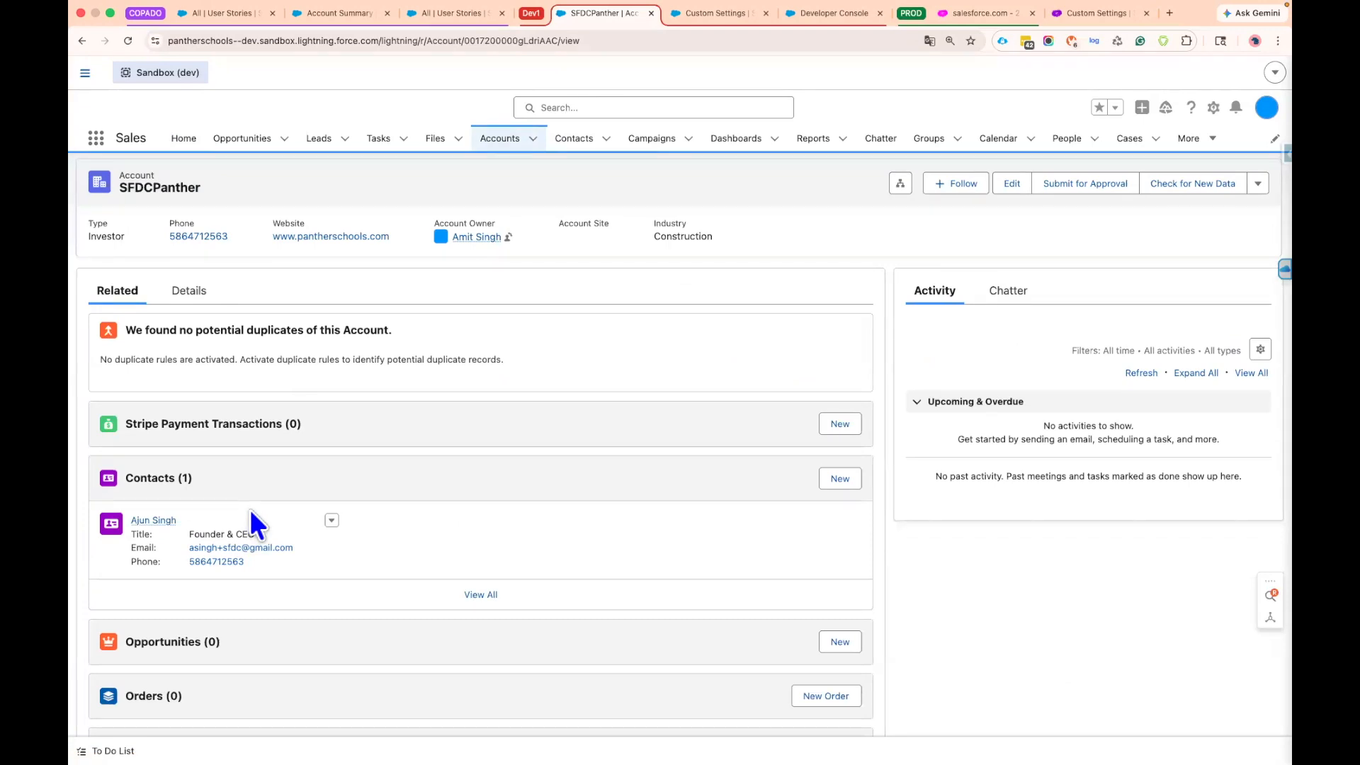
# Extend the Stripe External Id in the SFDCPanther account's details by three digits and save the record
pyautogui.click(188, 291)
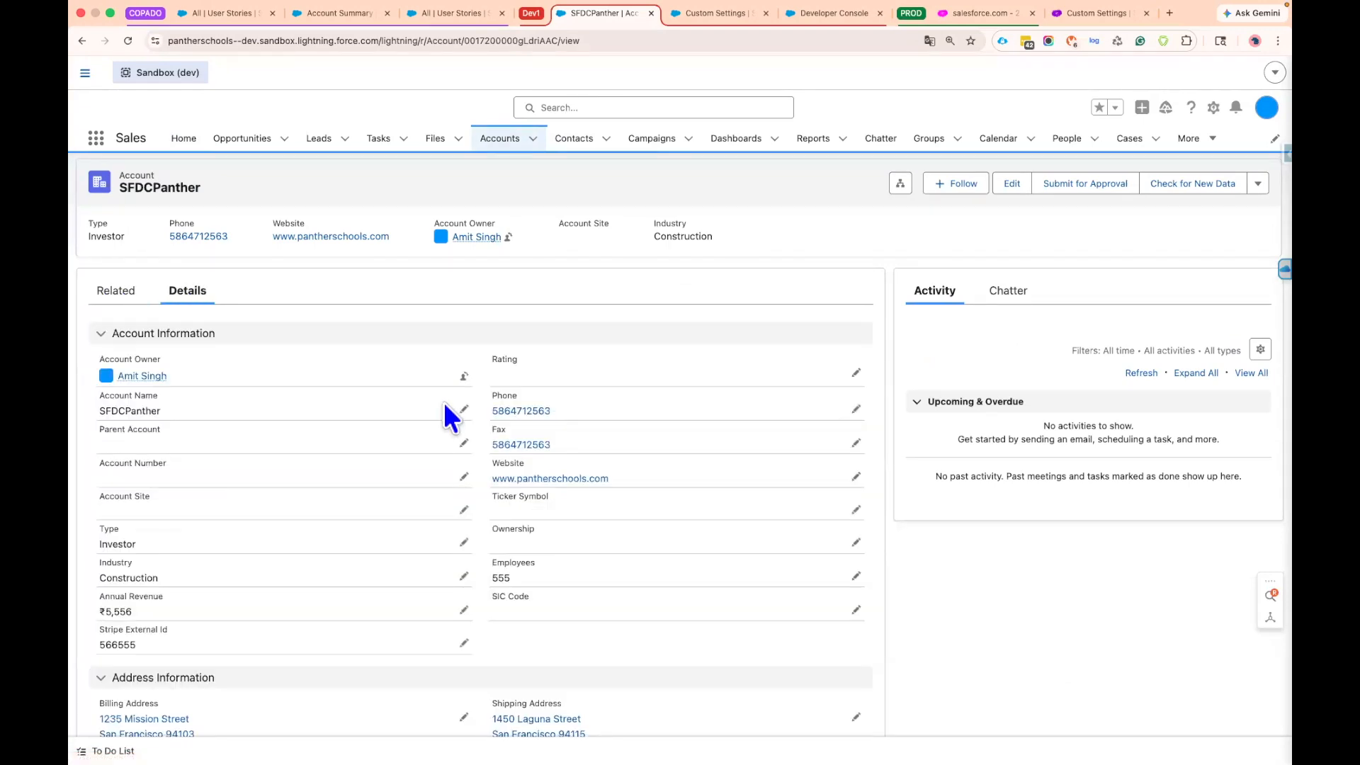
pyautogui.scroll(-2, 469, 552)
pyautogui.click(465, 545)
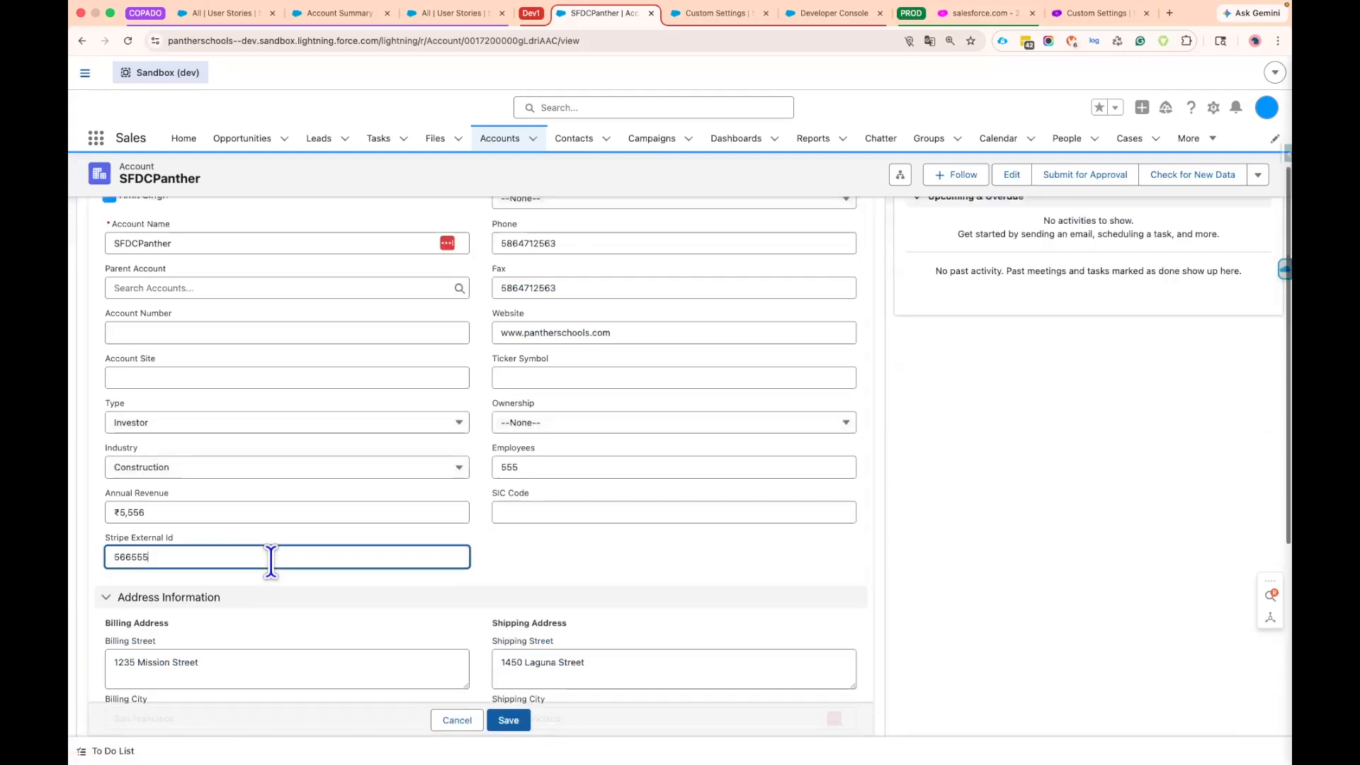
pyautogui.write('787')
pyautogui.click(507, 721)
pyautogui.scroll(-1, 118, 400)
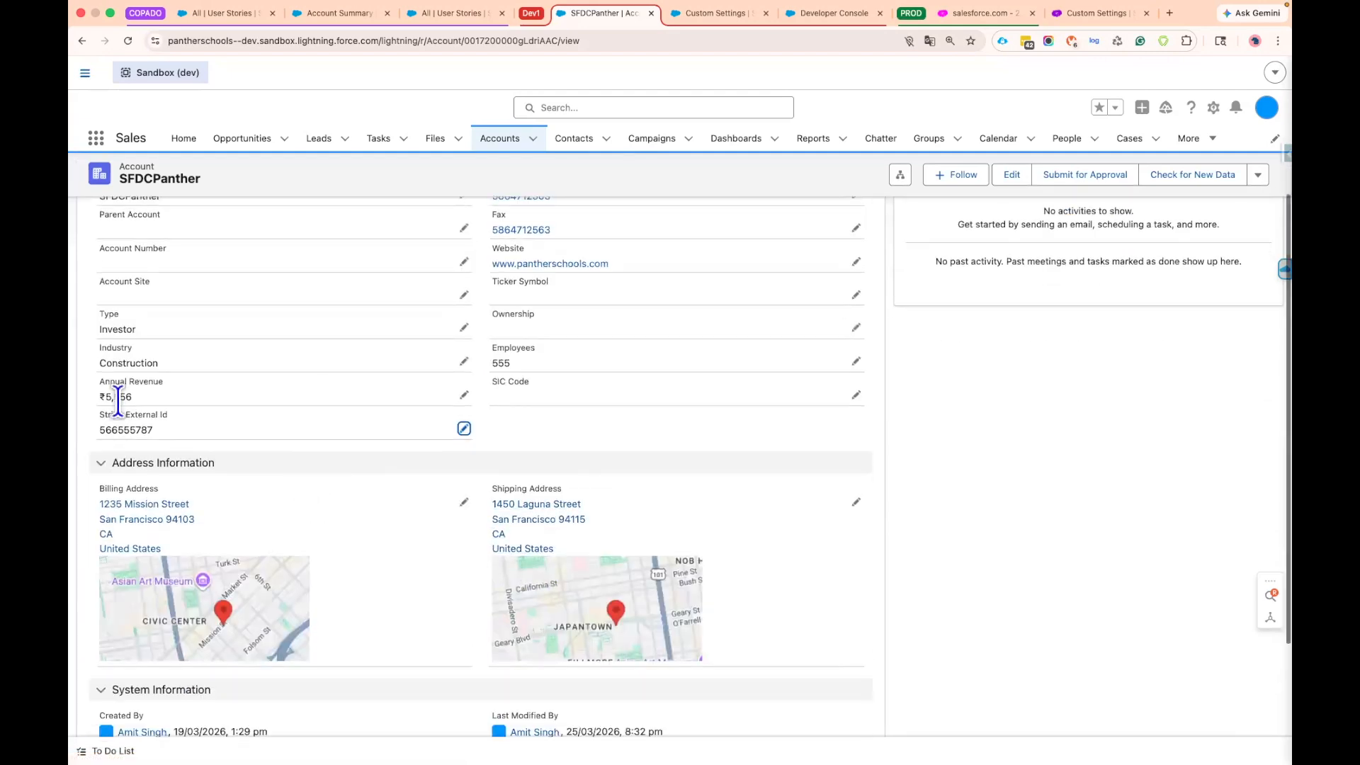
# Examine the Stripe External Id field and its value in the SFDCPanther account's details
pyautogui.moveTo(98, 414); pyautogui.dragTo(175, 413)
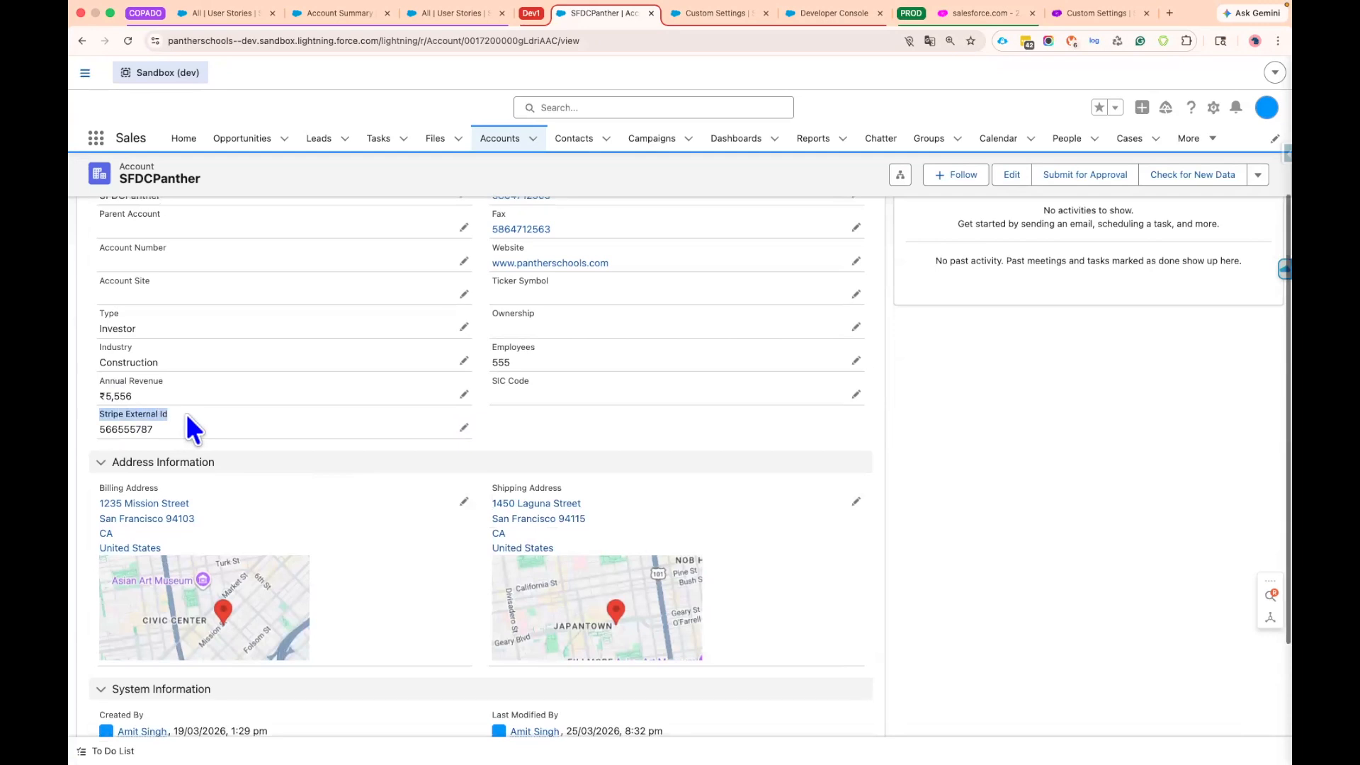
pyautogui.scroll(1, 186, 415)
pyautogui.click(177, 418)
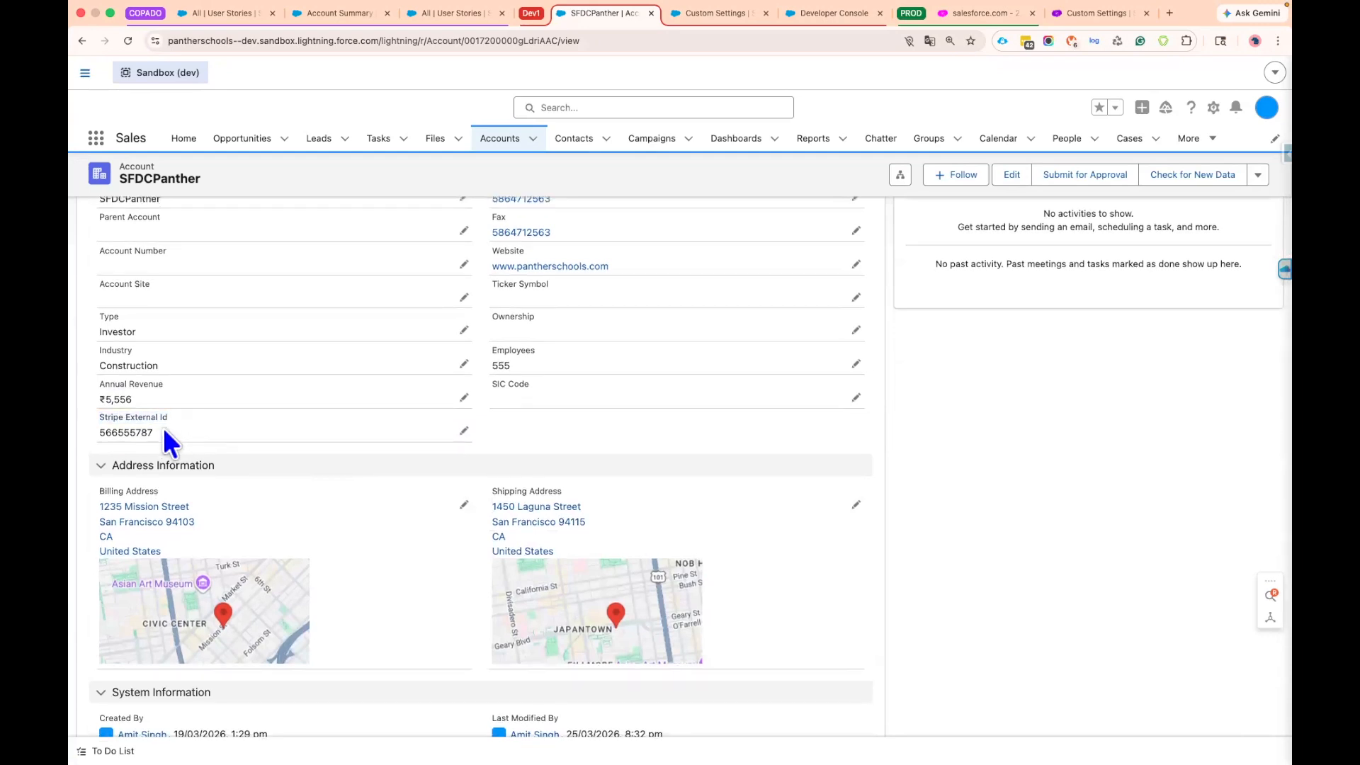
pyautogui.moveTo(155, 432); pyautogui.dragTo(98, 427)
pyautogui.click(94, 419)
pyautogui.scroll(5, 486, 413)
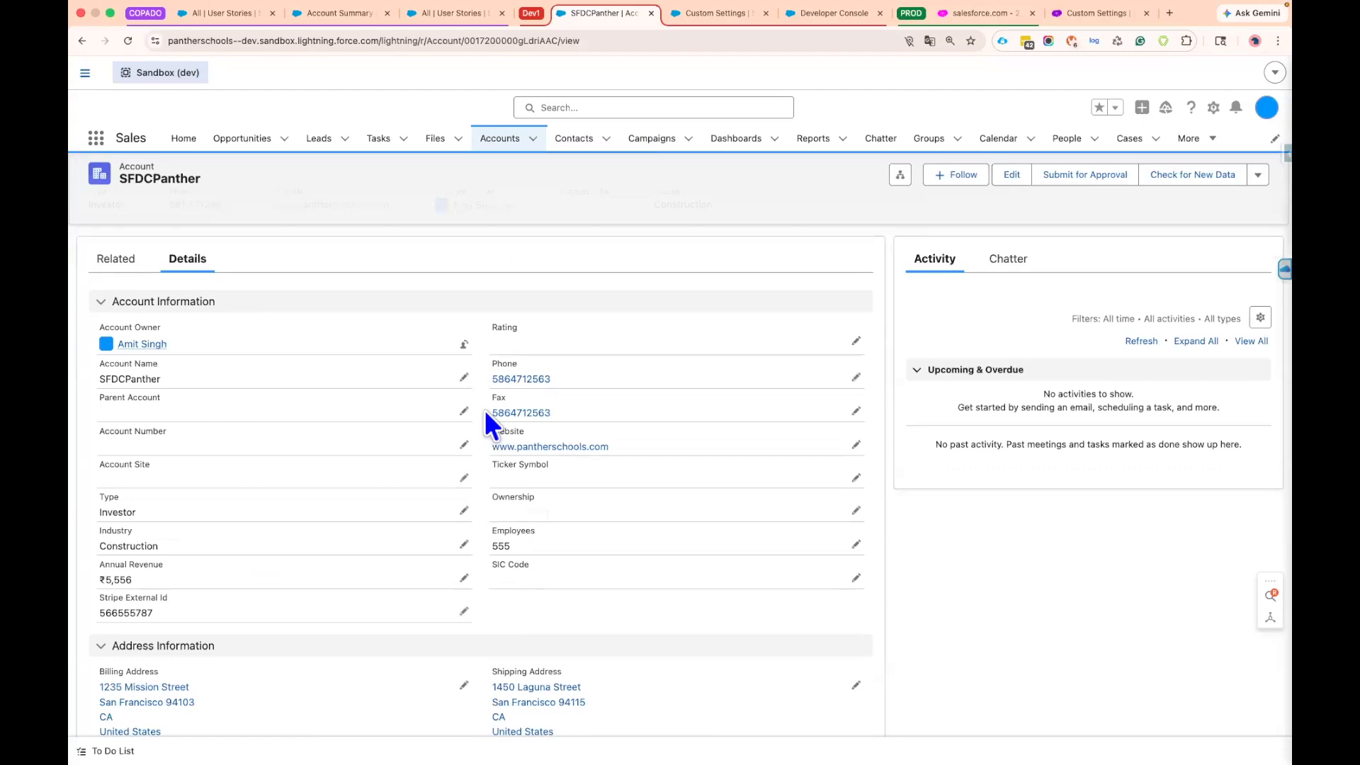
pyautogui.scroll(1, 484, 410)
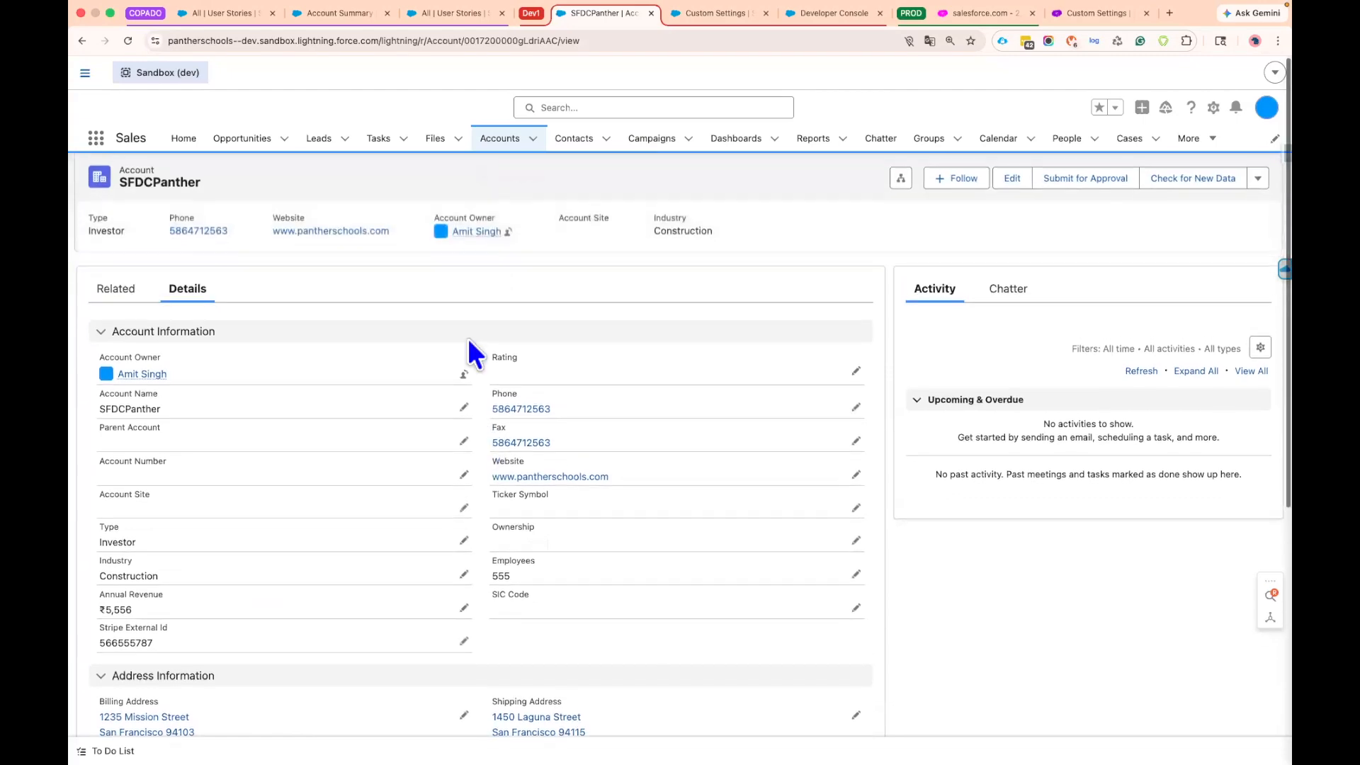
# Examine the SFDCPanther record ID in the page address, the account name and the related lists
pyautogui.moveTo(465, 41); pyautogui.dragTo(557, 43)
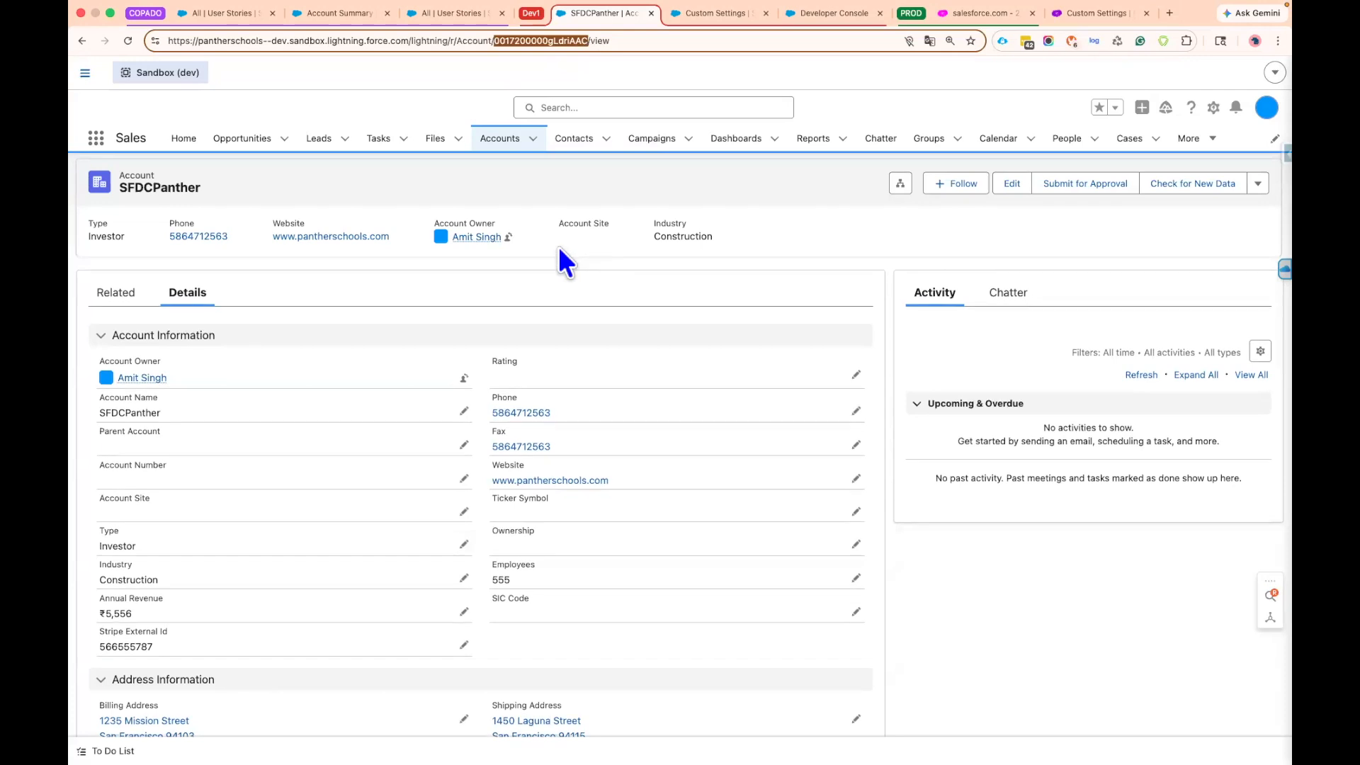
pyautogui.click(566, 264)
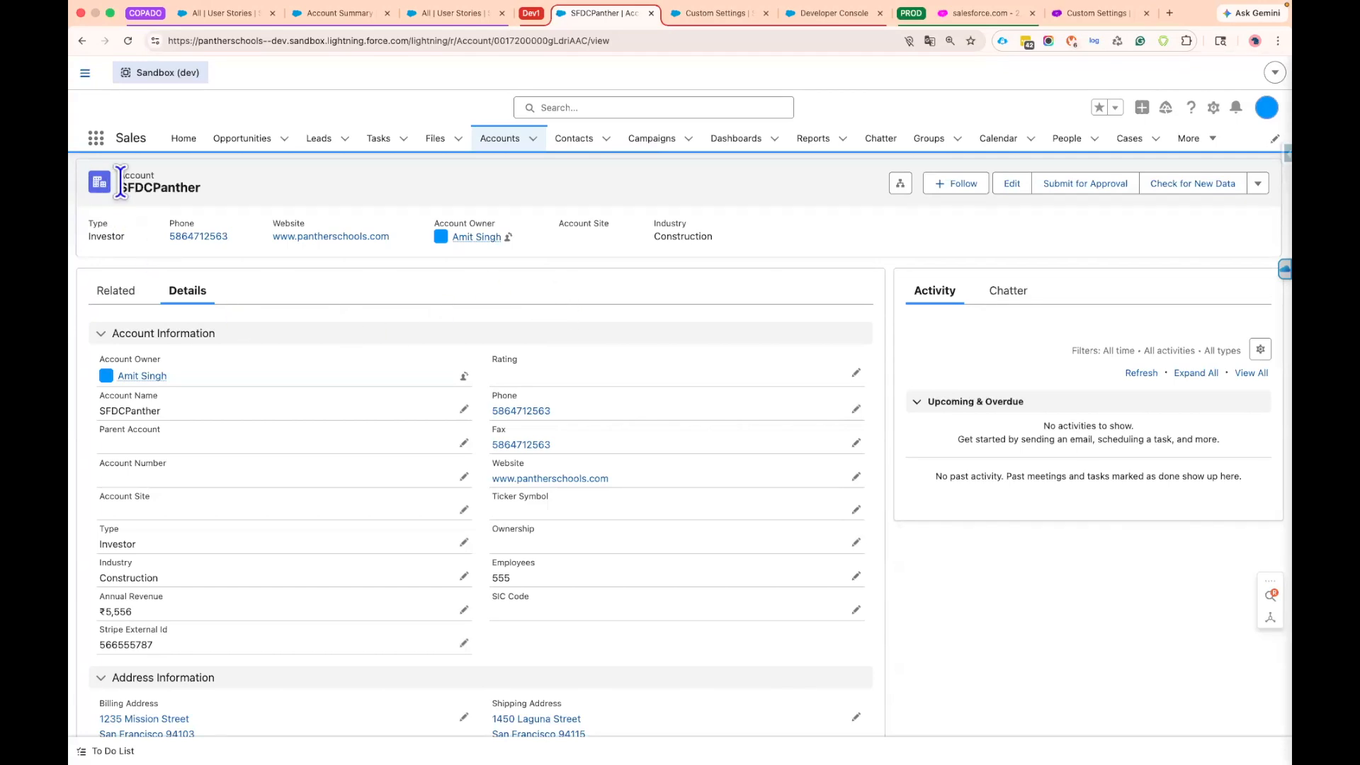
pyautogui.moveTo(117, 186); pyautogui.dragTo(262, 206)
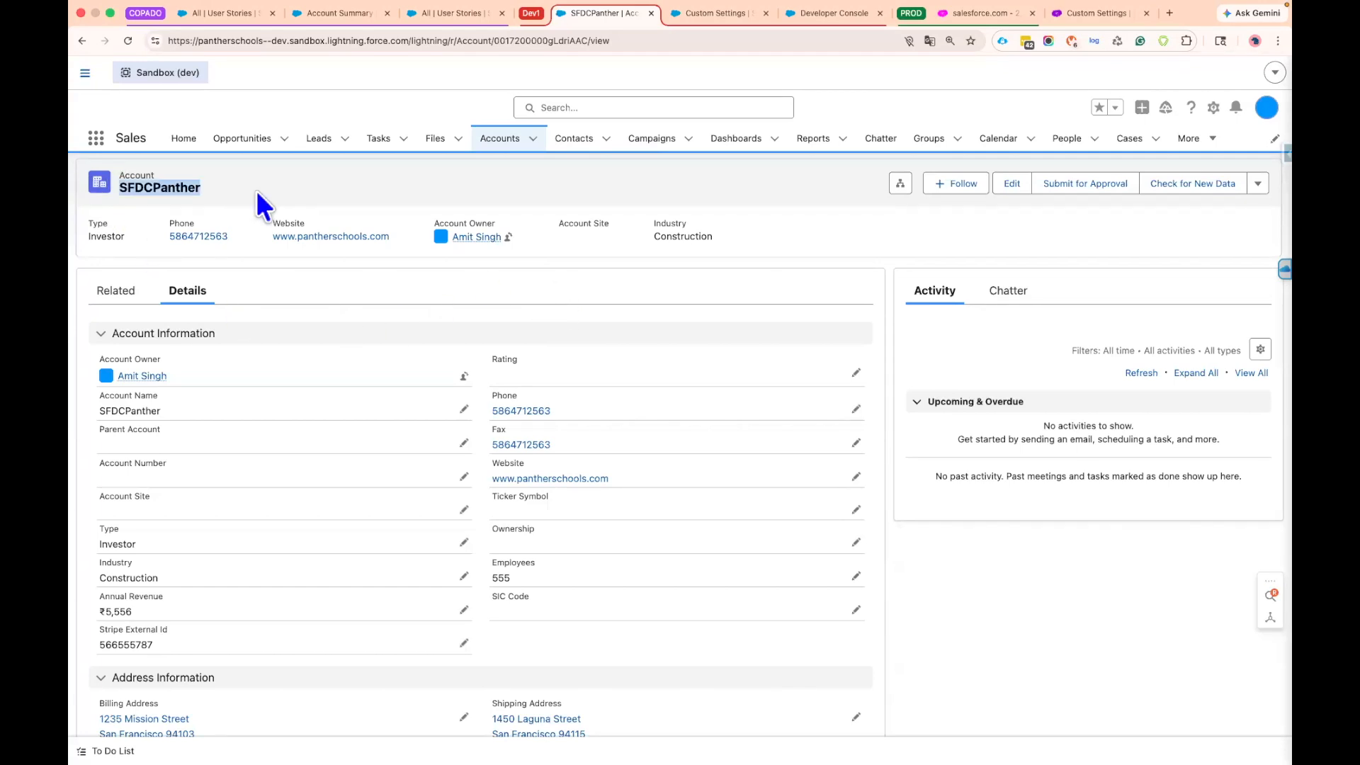
pyautogui.click(117, 290)
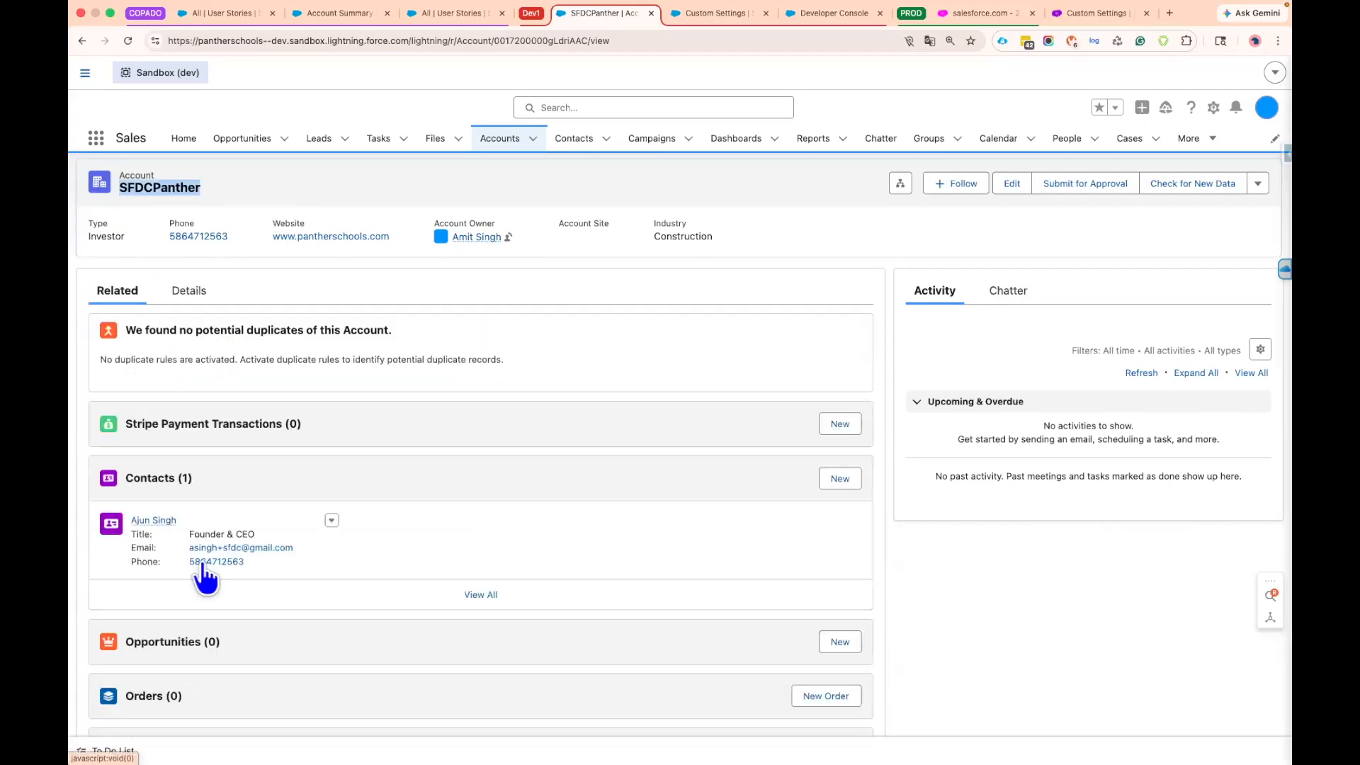
# Open the PantherSchools account's details and check its Stripe External Id field
pyautogui.click(500, 139)
pyautogui.click(175, 296)
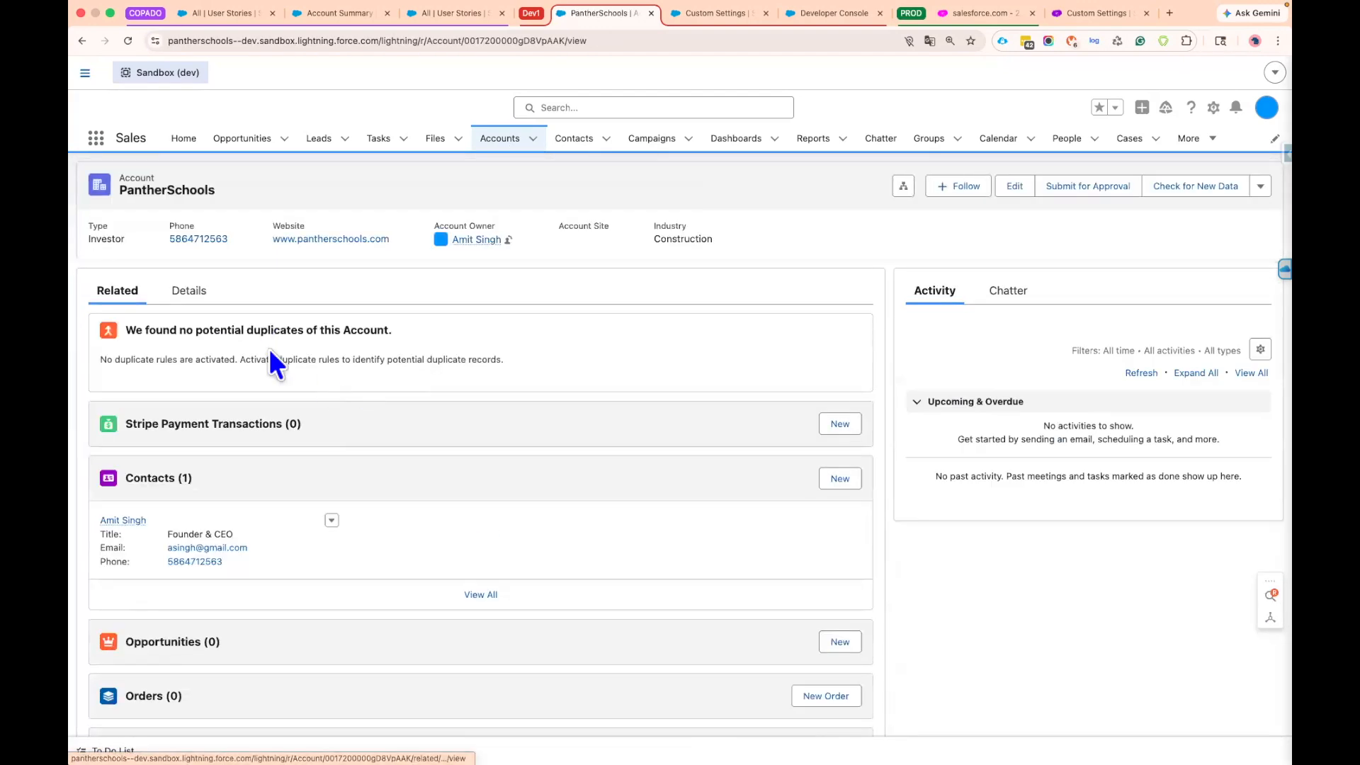
pyautogui.click(190, 292)
pyautogui.scroll(-3, 353, 524)
pyautogui.moveTo(104, 544); pyautogui.dragTo(210, 547)
pyautogui.click(251, 539)
pyautogui.scroll(3, 262, 539)
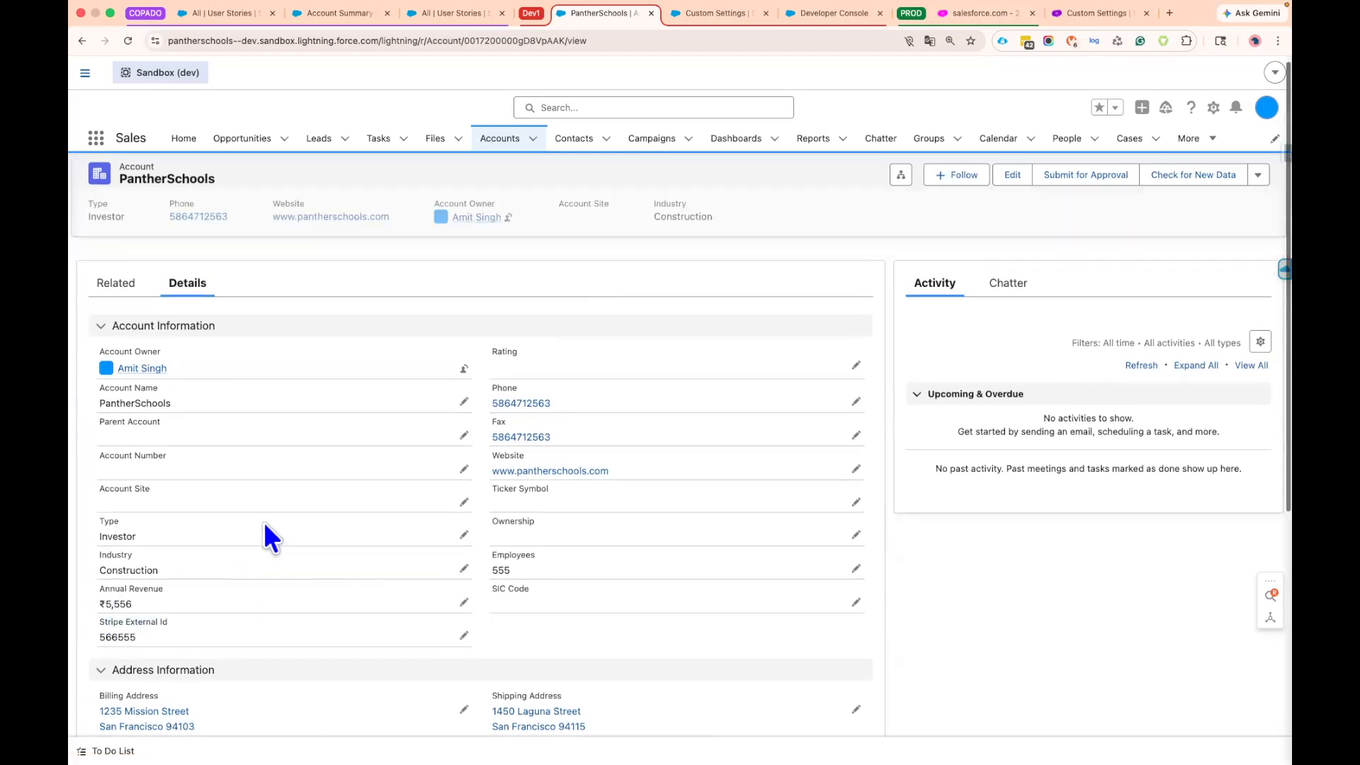
# Reopen the PantherSchools account and examine its related child records, such as contacts and cases
pyautogui.click(504, 146)
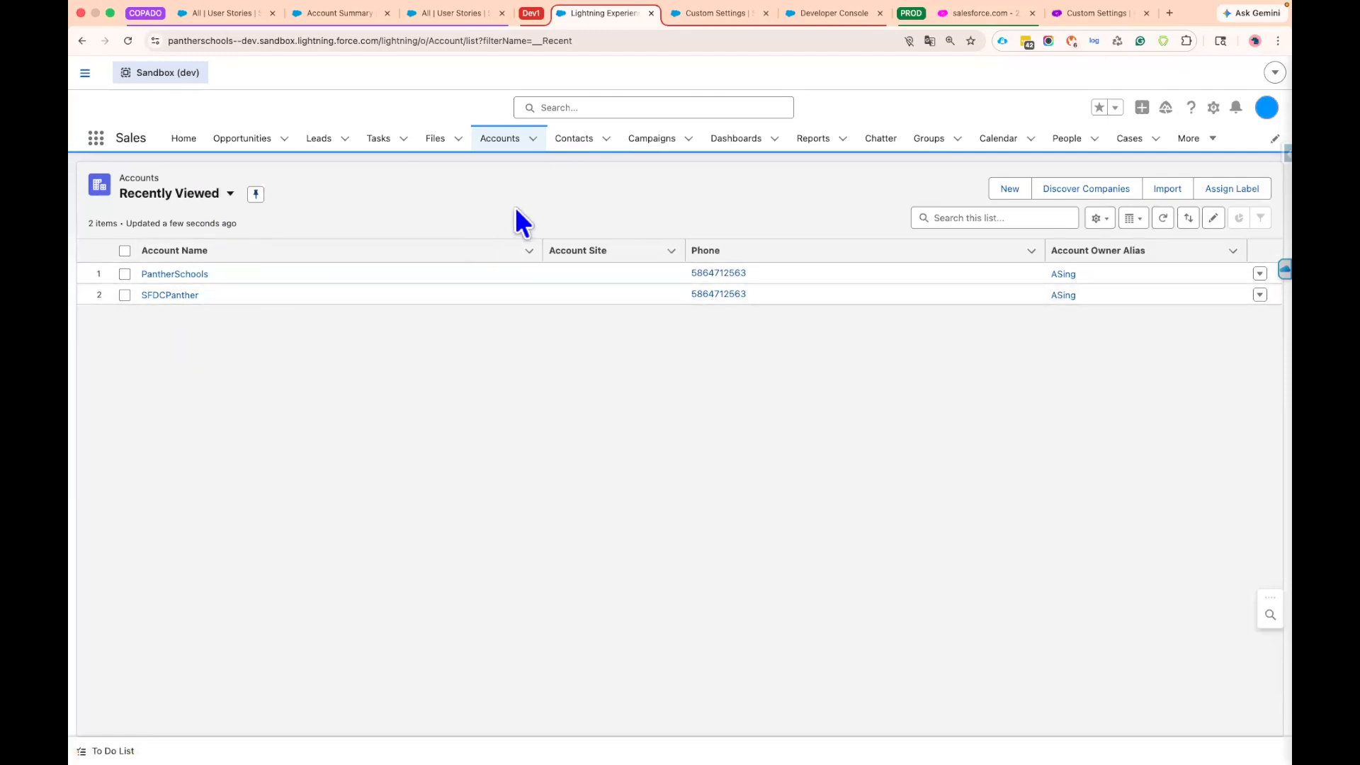
pyautogui.click(175, 275)
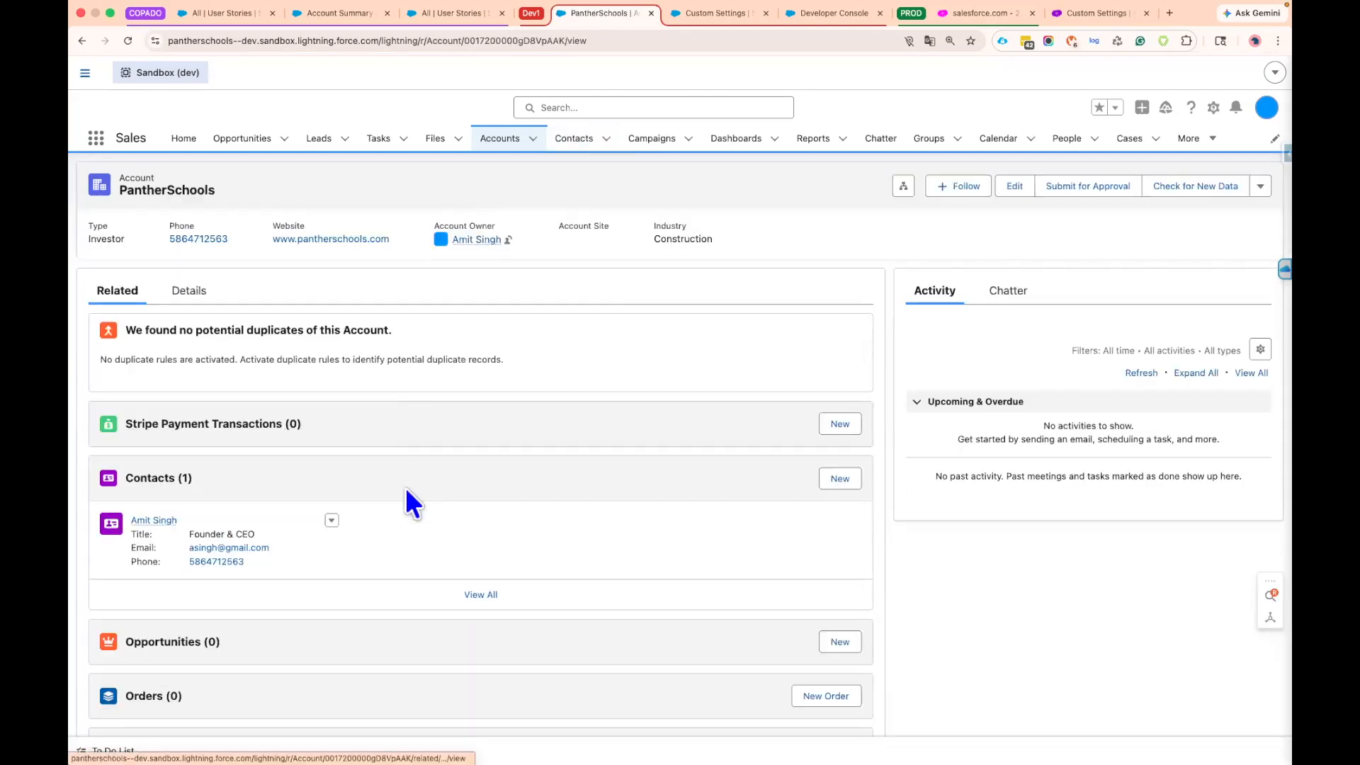
pyautogui.scroll(-3, 407, 488)
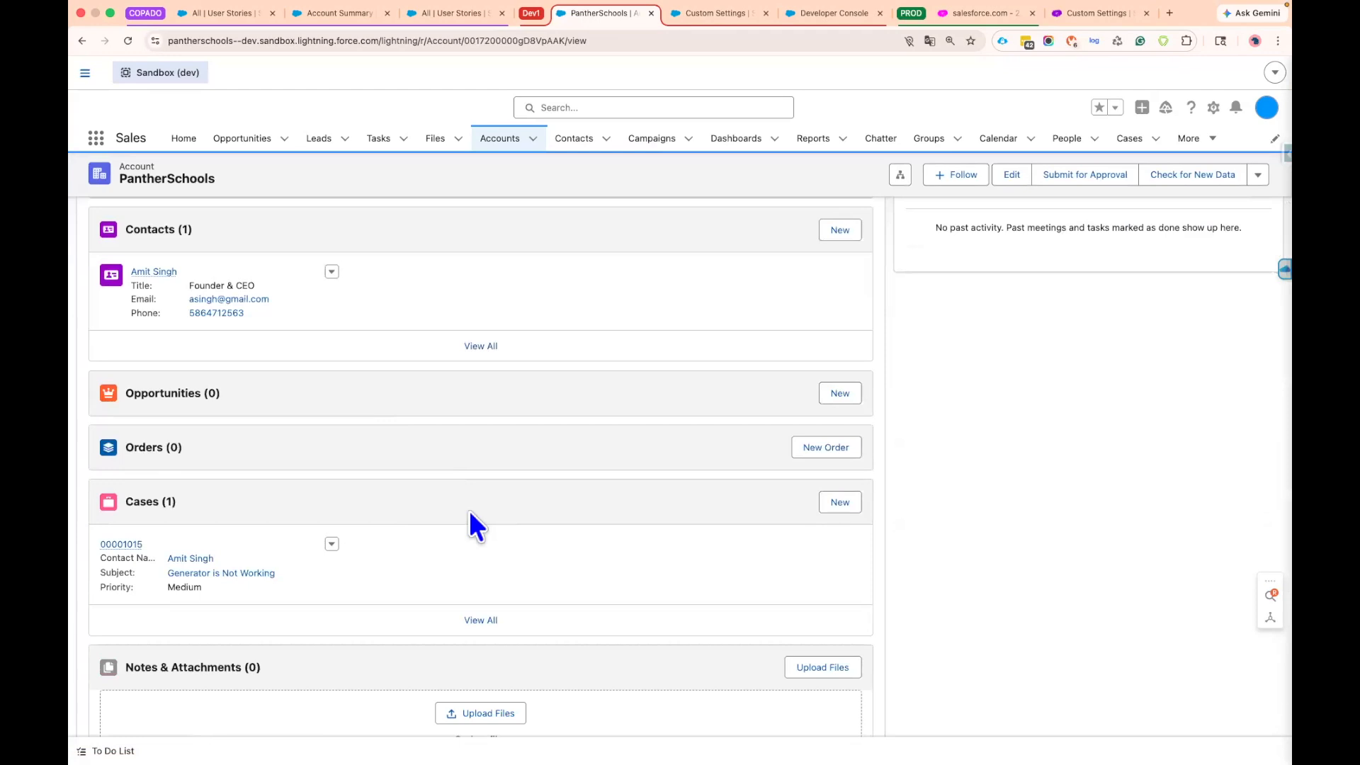
pyautogui.scroll(-2, 312, 459)
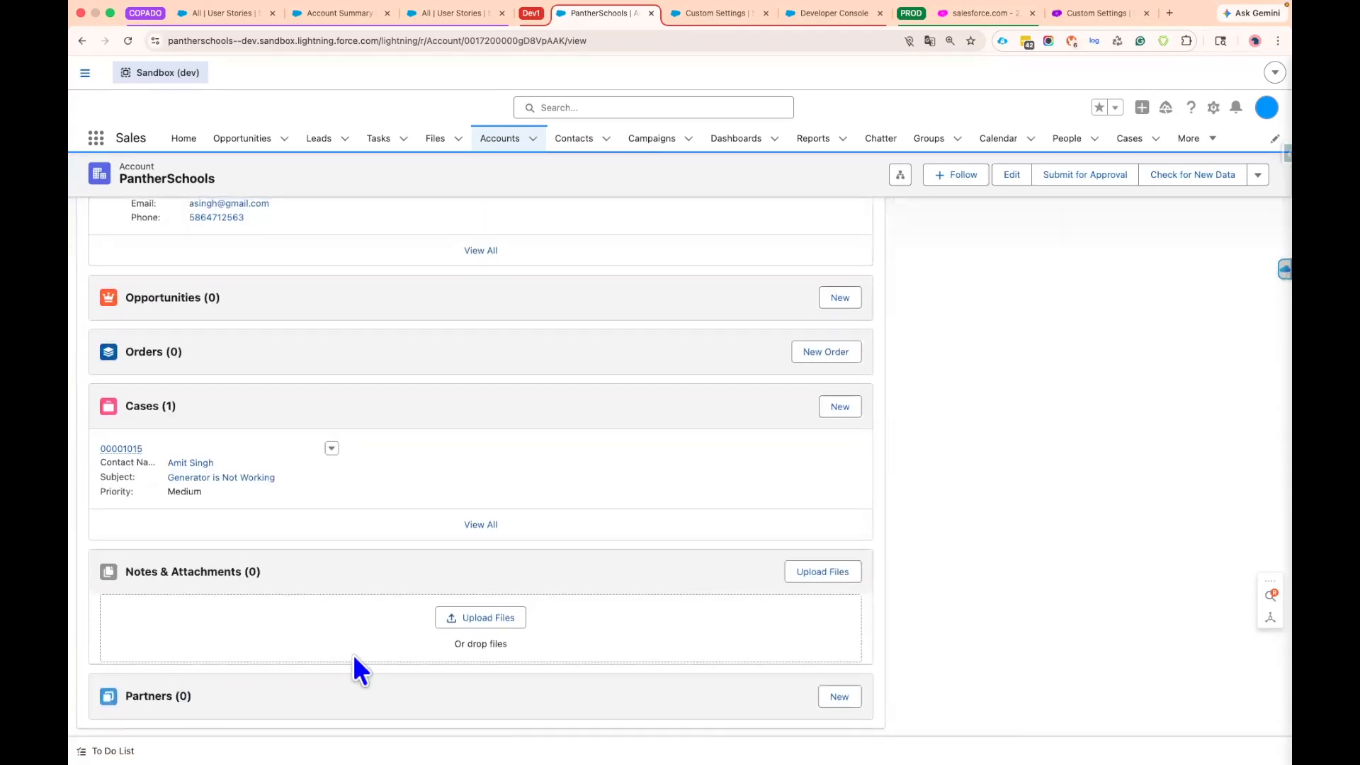
pyautogui.scroll(5, 347, 450)
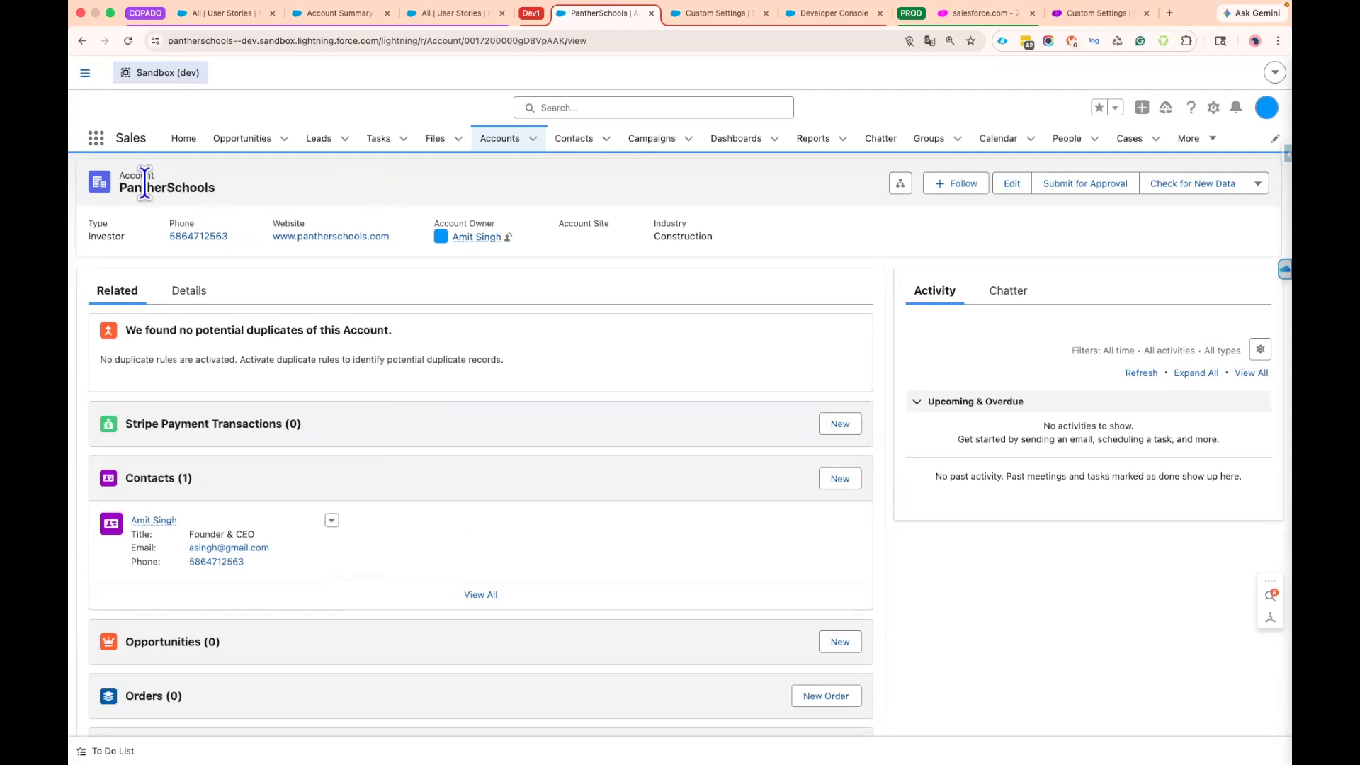
pyautogui.doubleClick(210, 178)
pyautogui.moveTo(186, 480); pyautogui.dragTo(134, 476)
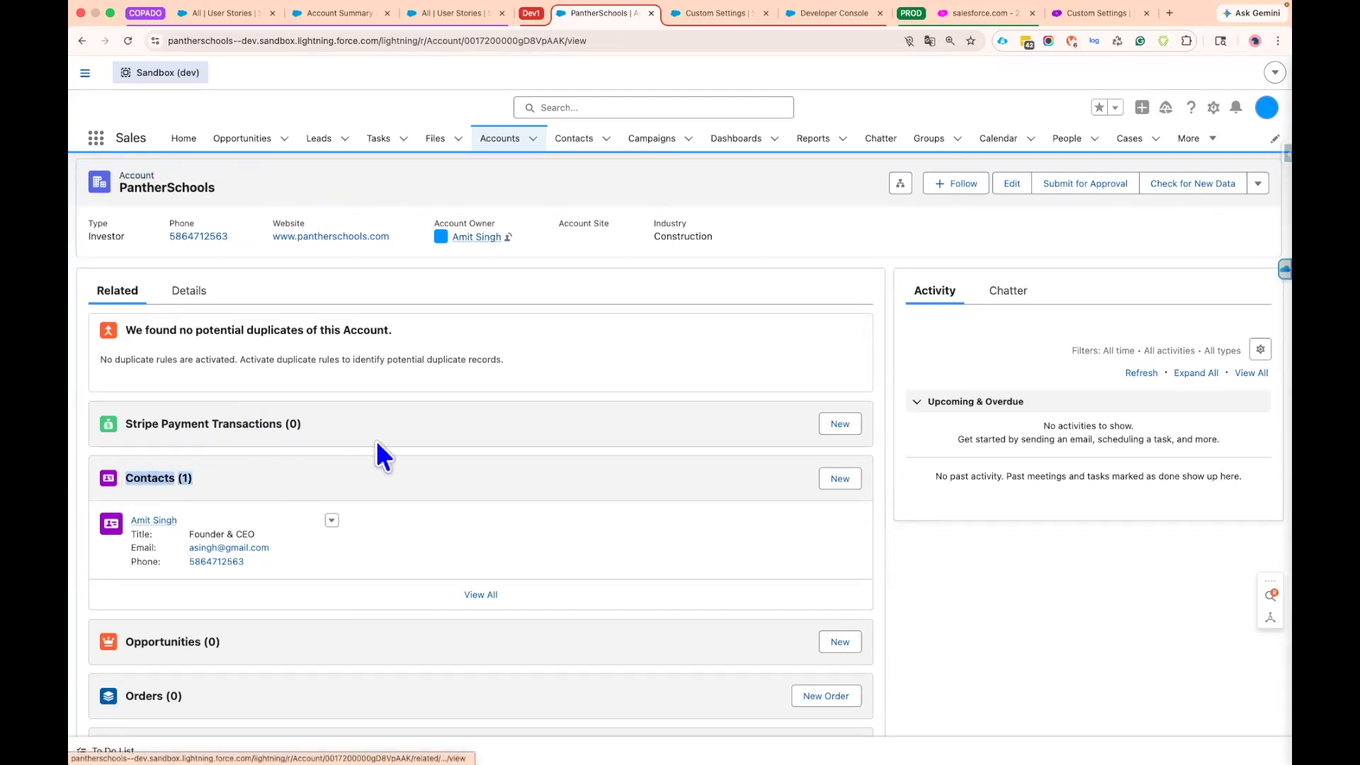
pyautogui.scroll(-5, 376, 441)
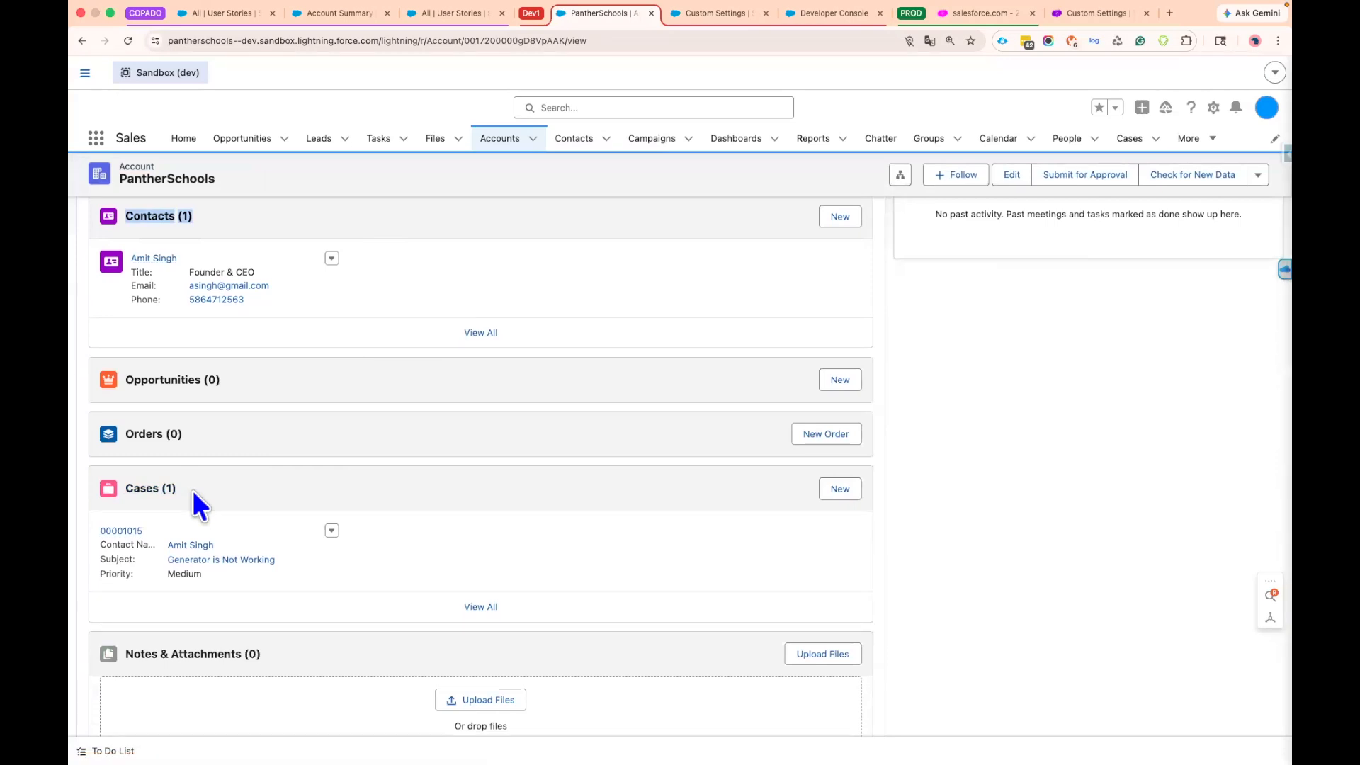
pyautogui.scroll(5, 434, 461)
pyautogui.click(465, 200)
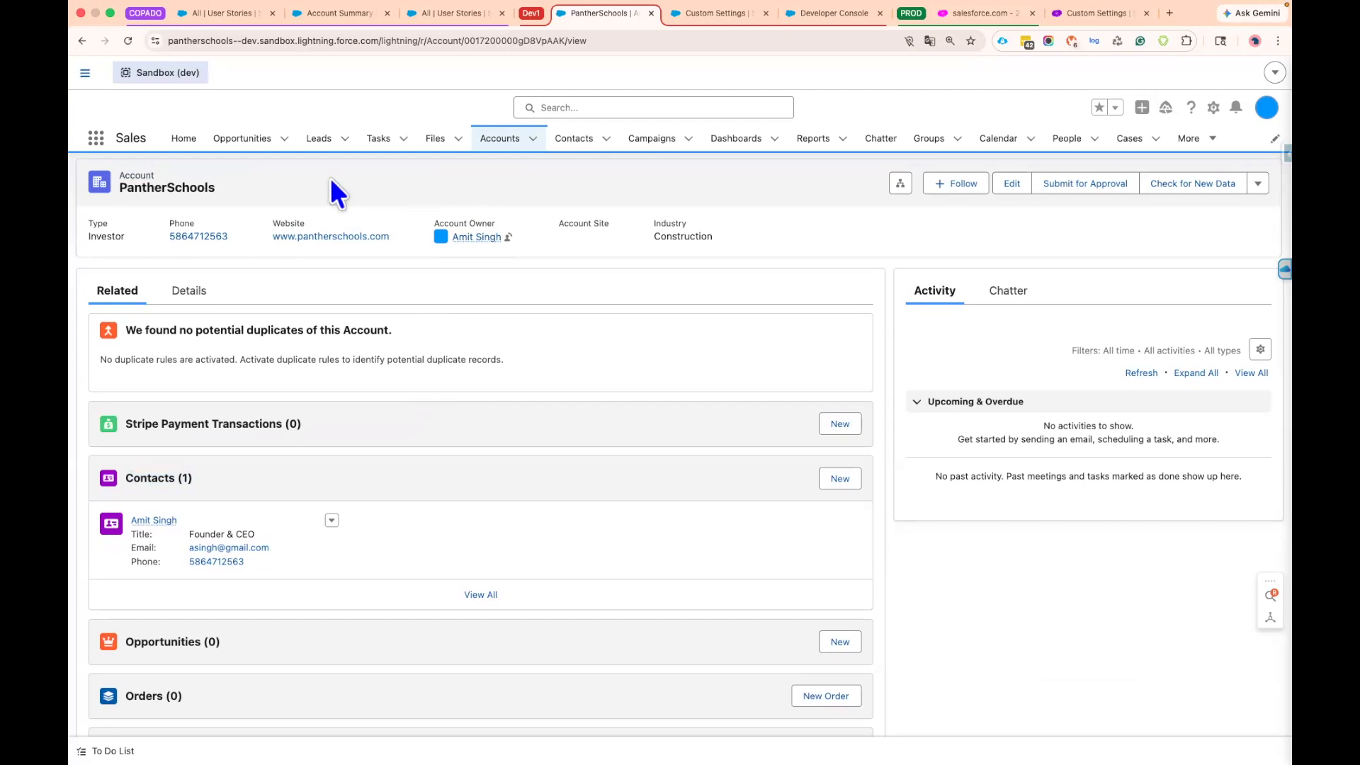
# Switch to the Copado org, search its apps and items for Data Templates and open that list
pyautogui.click(234, 14)
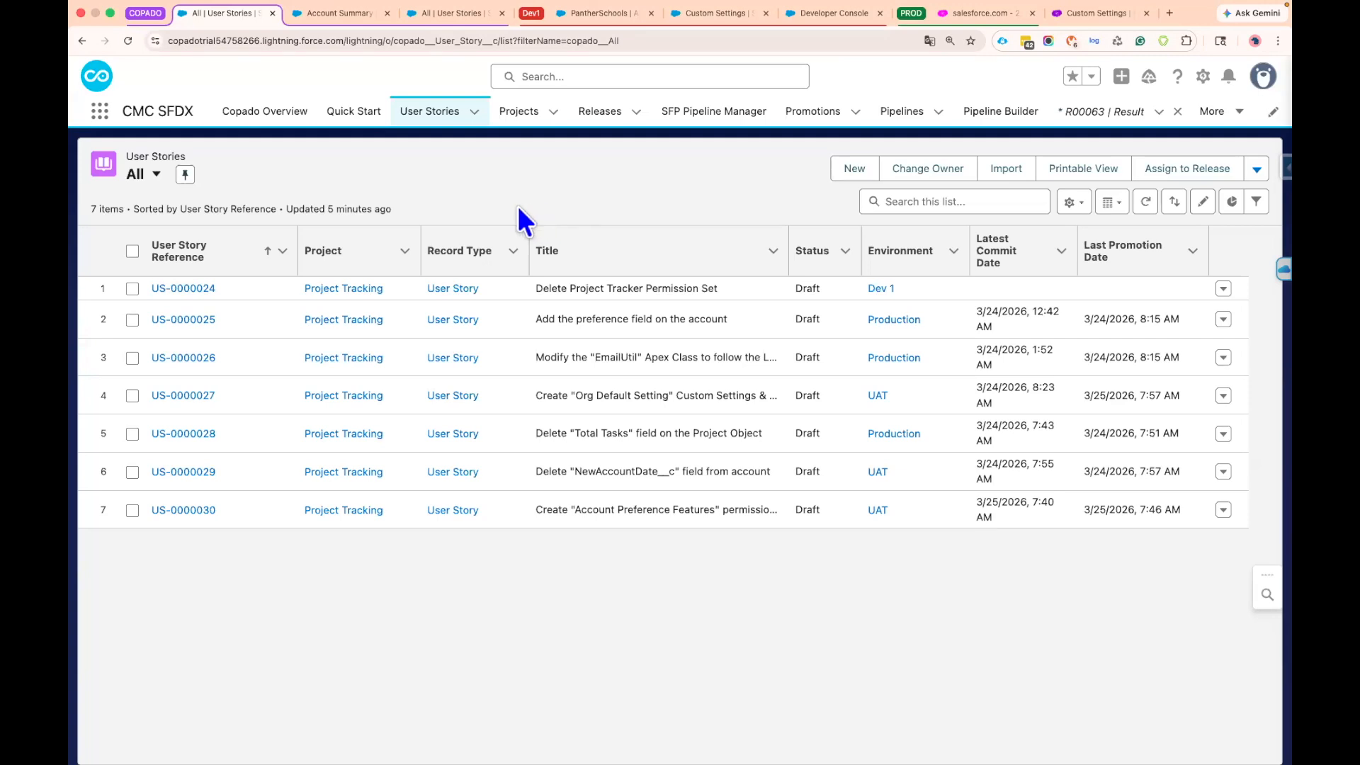
pyautogui.click(100, 113)
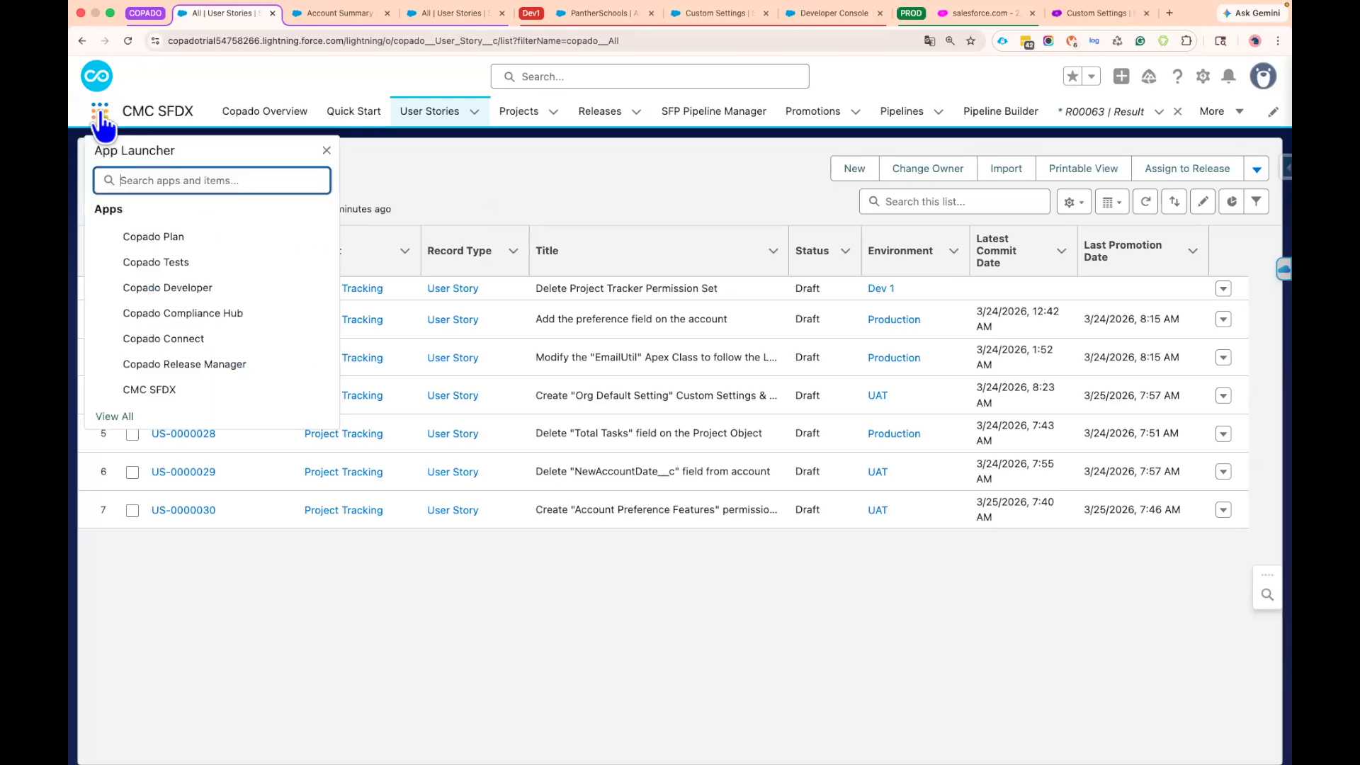
pyautogui.write('Data Tem')
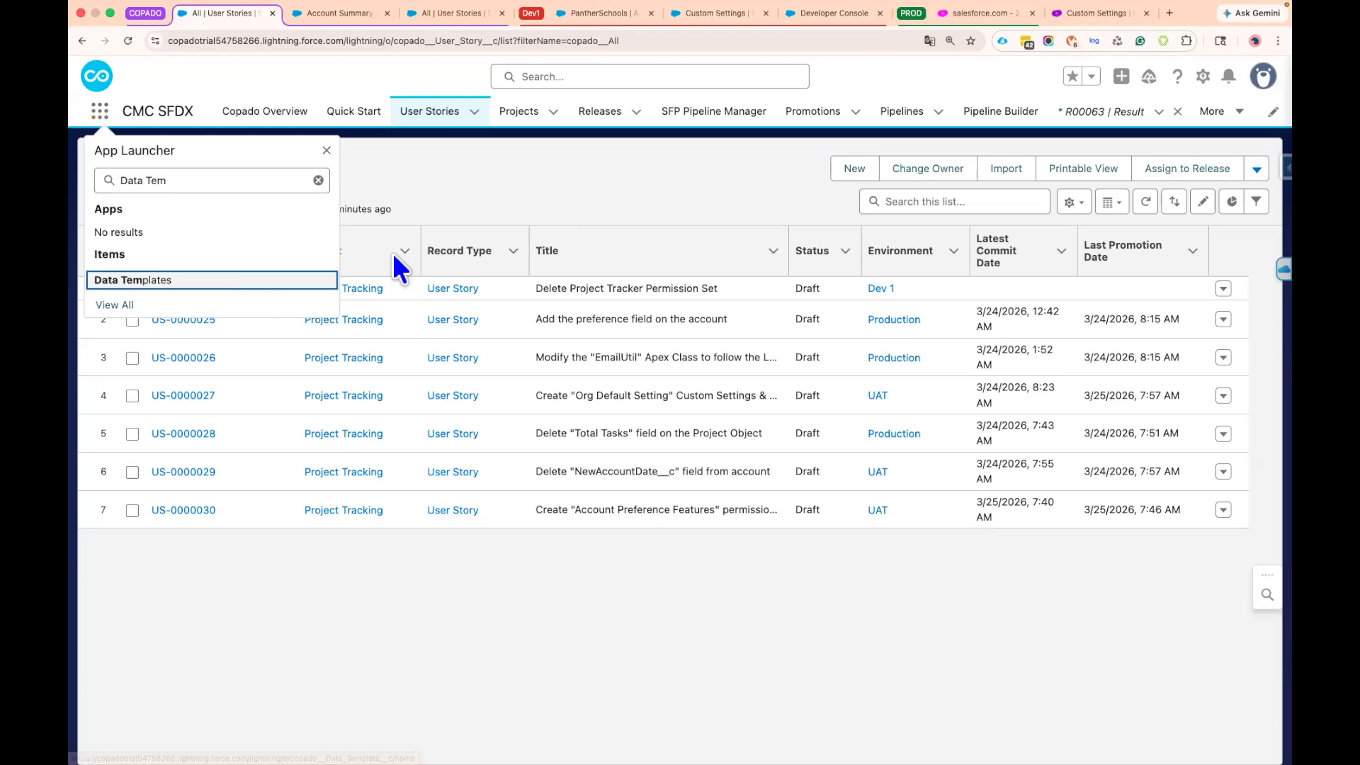
pyautogui.press('Return')
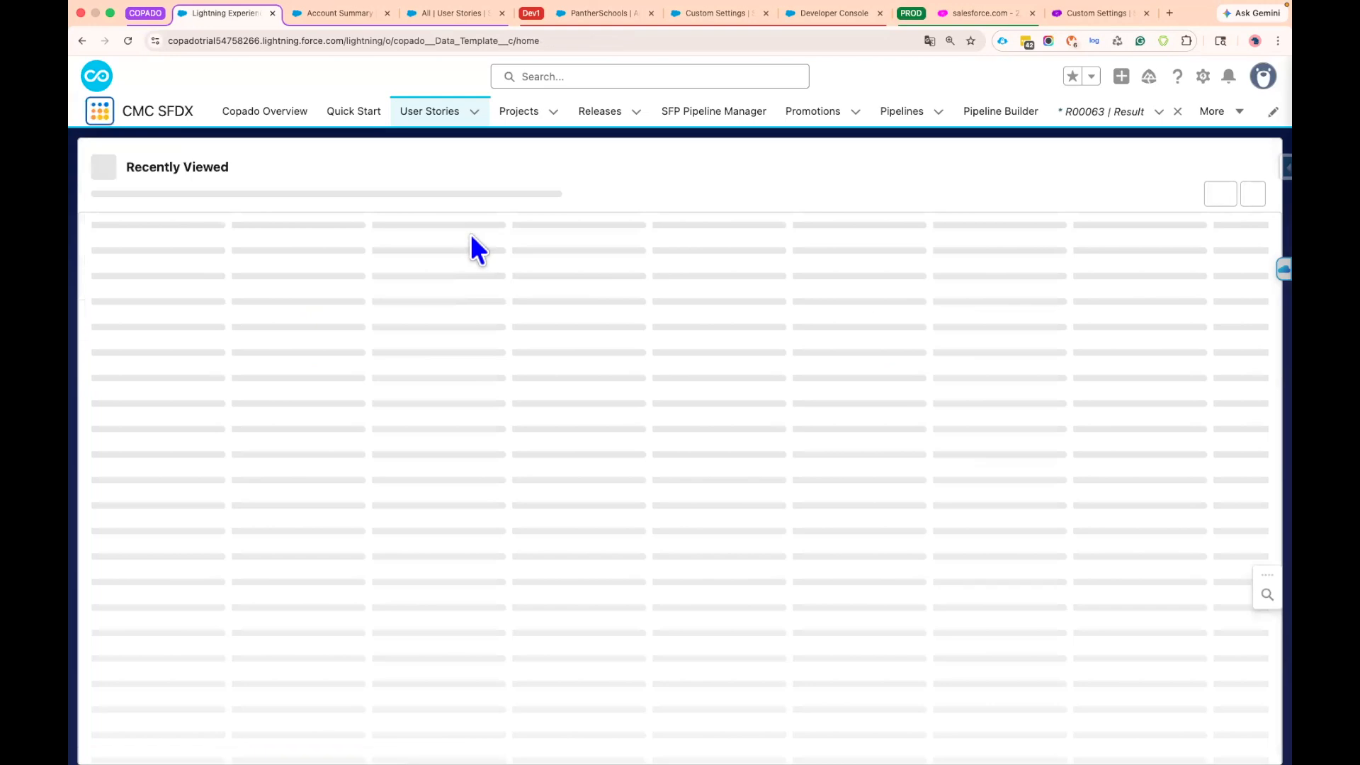
# Show the All list view of data templates and pin it as the default
pyautogui.click(198, 177)
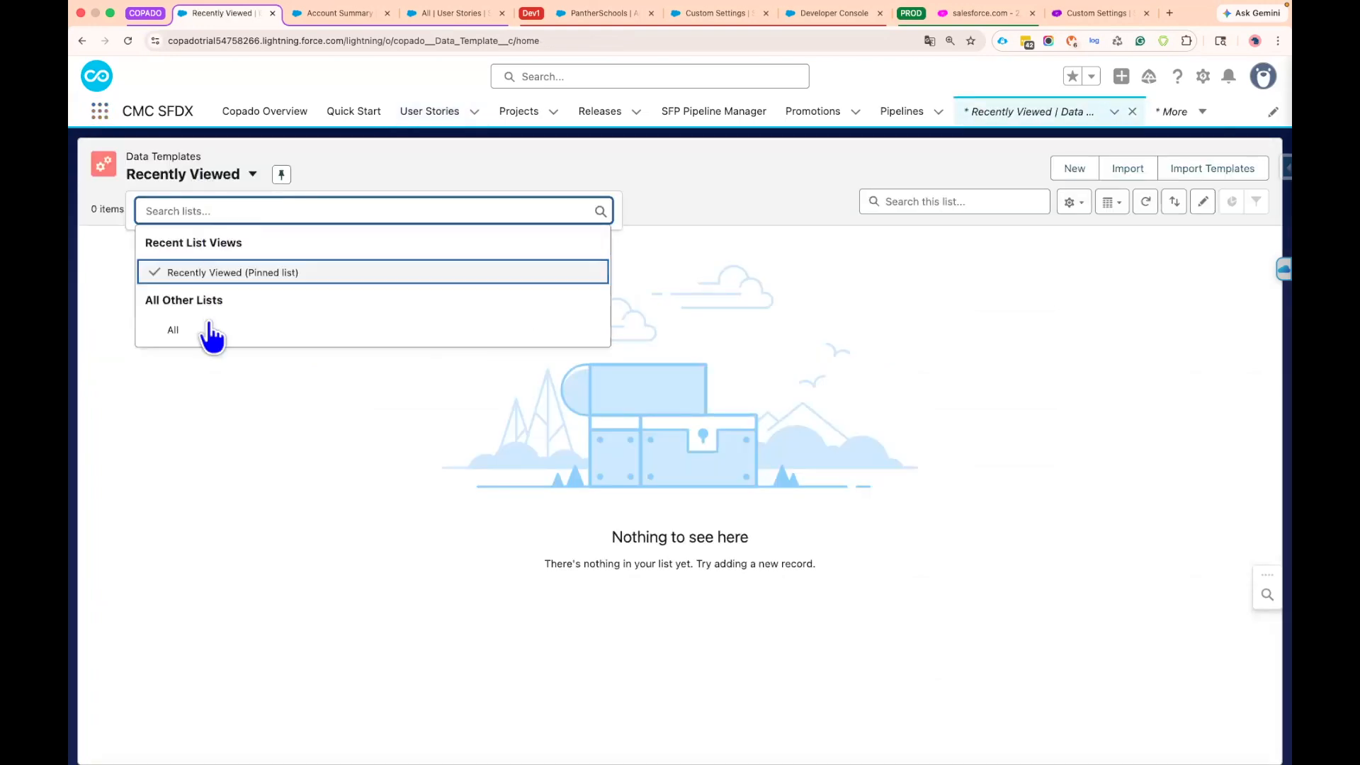
pyautogui.click(205, 330)
pyautogui.click(183, 177)
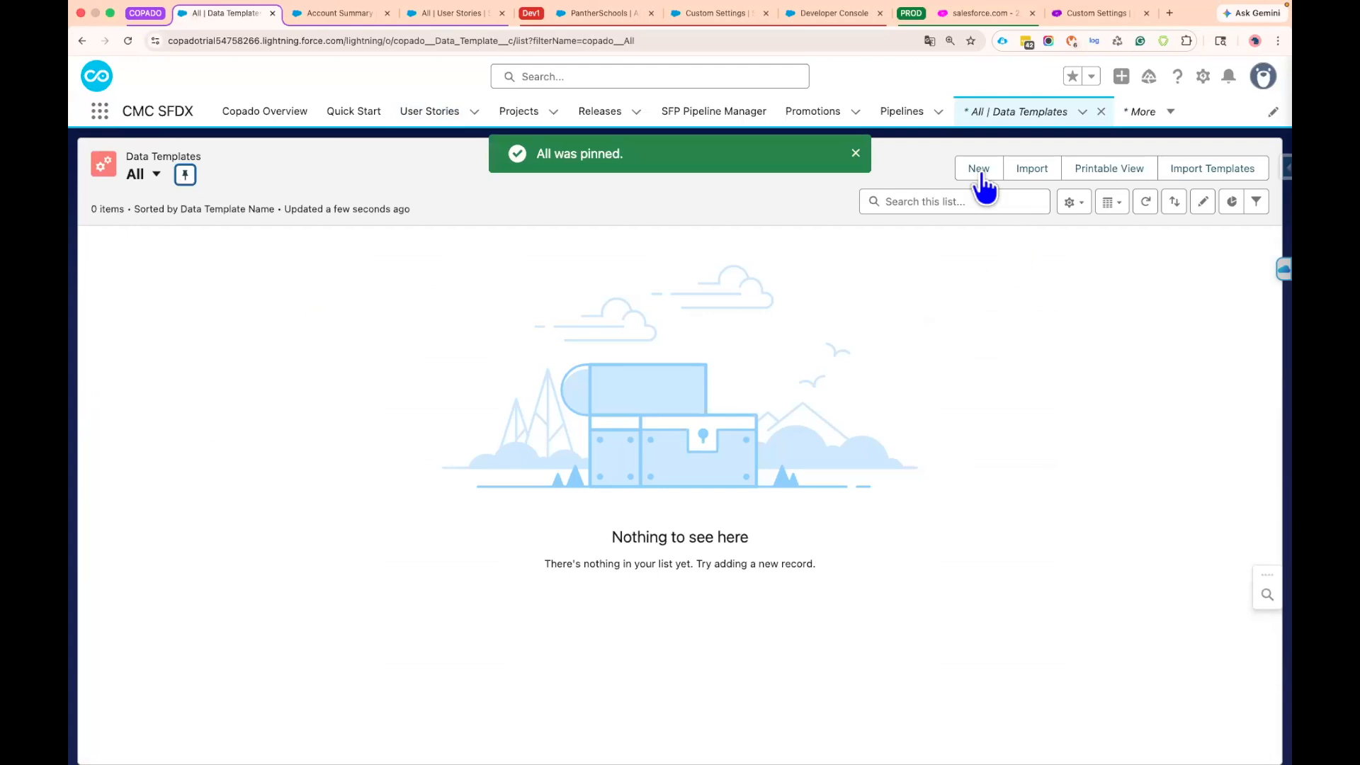
# Start a new data template and name it "Account Data template v1"
pyautogui.click(981, 173)
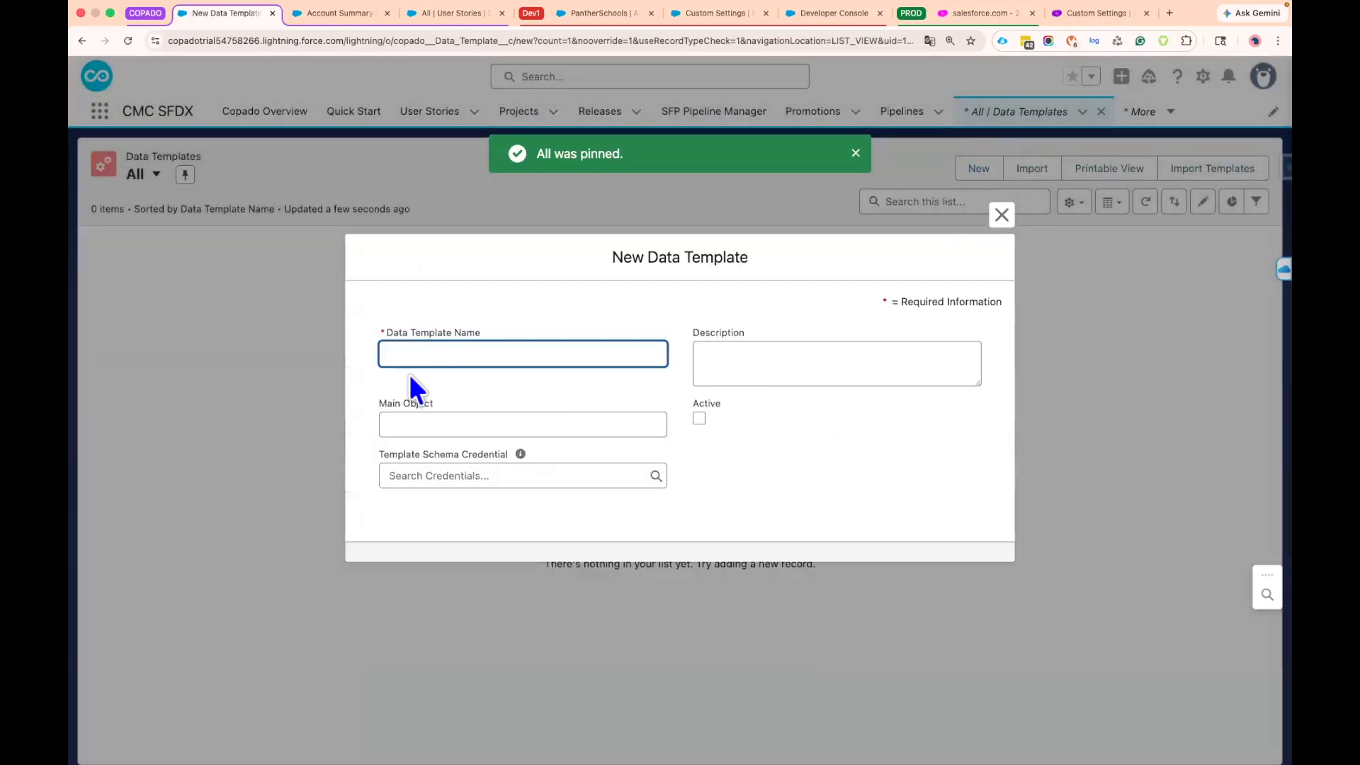
pyautogui.write('A')
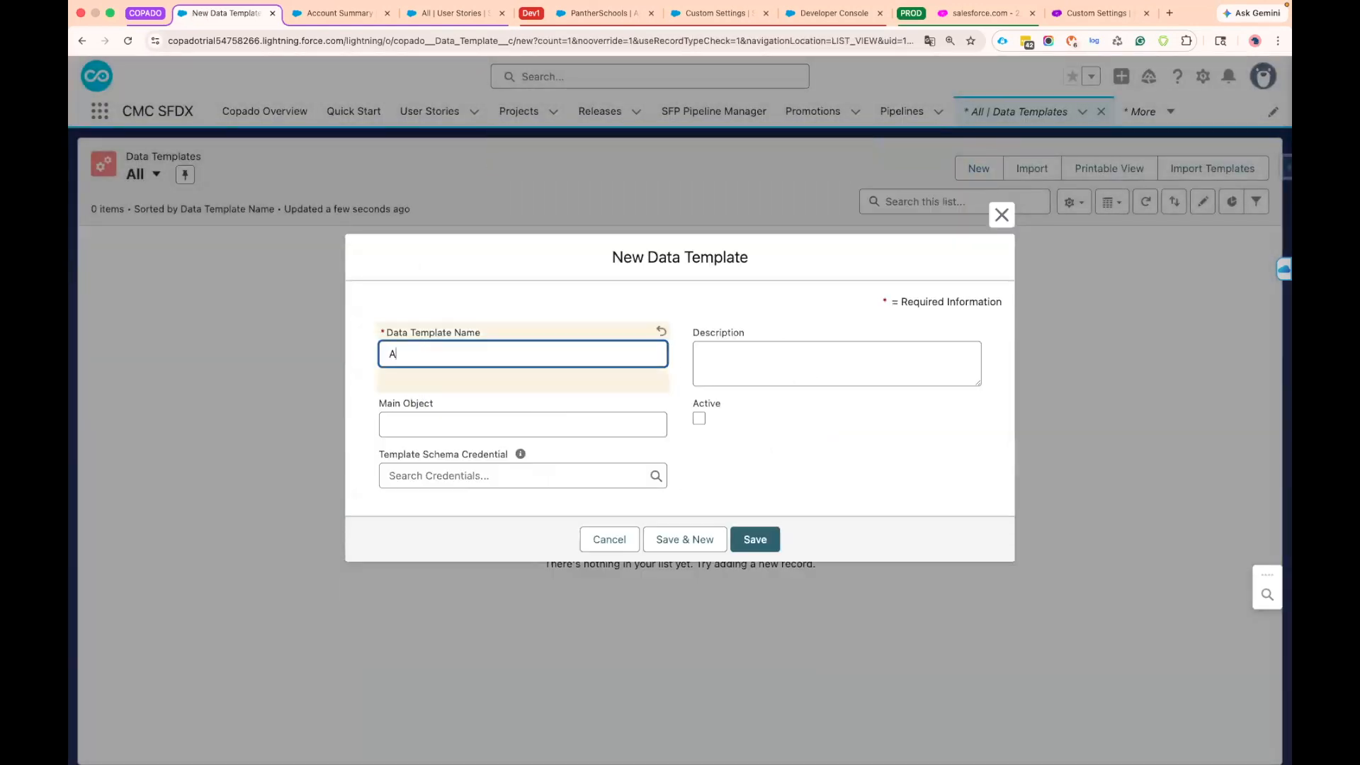
pyautogui.write('ccount Data template v2')
pyautogui.press('BackSpace')
pyautogui.write('1')
pyautogui.click(687, 415)
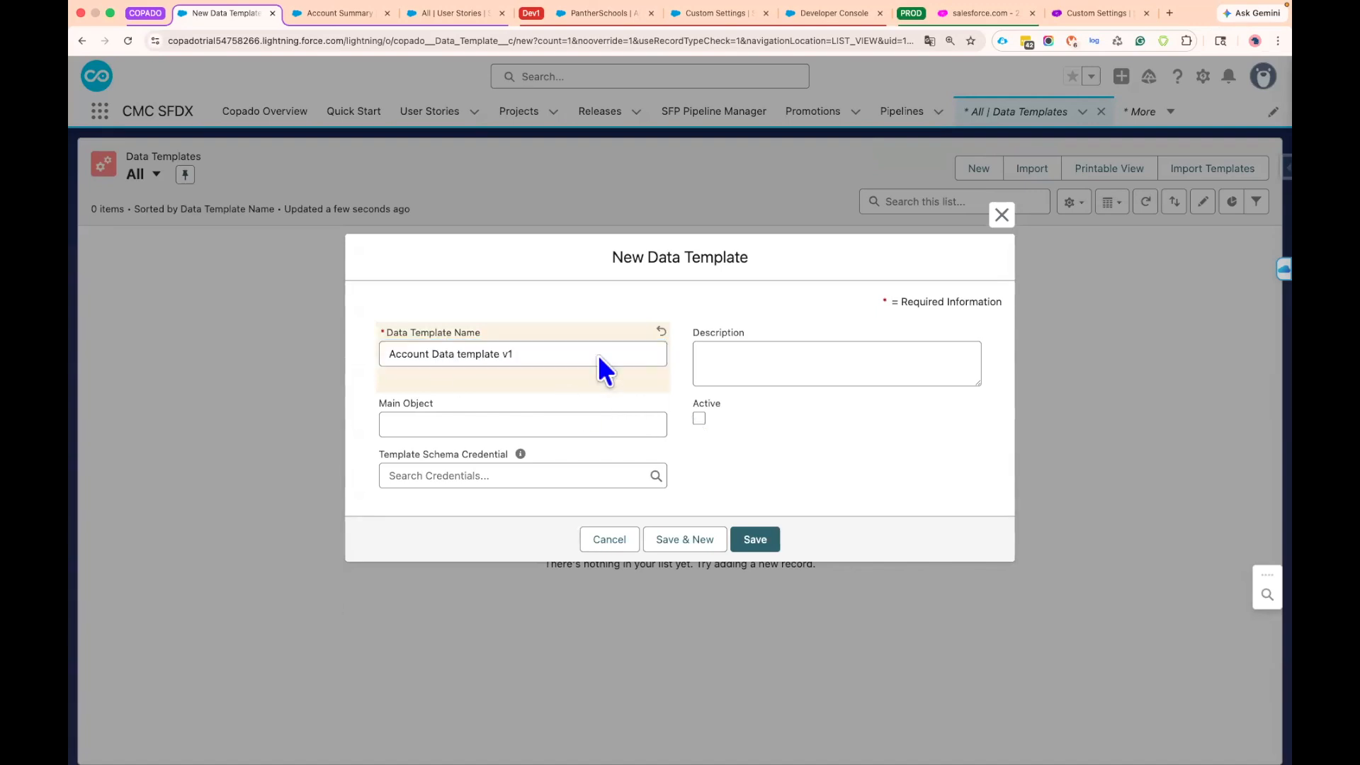
# Save the new Account Data template v1 record
pyautogui.click(764, 540)
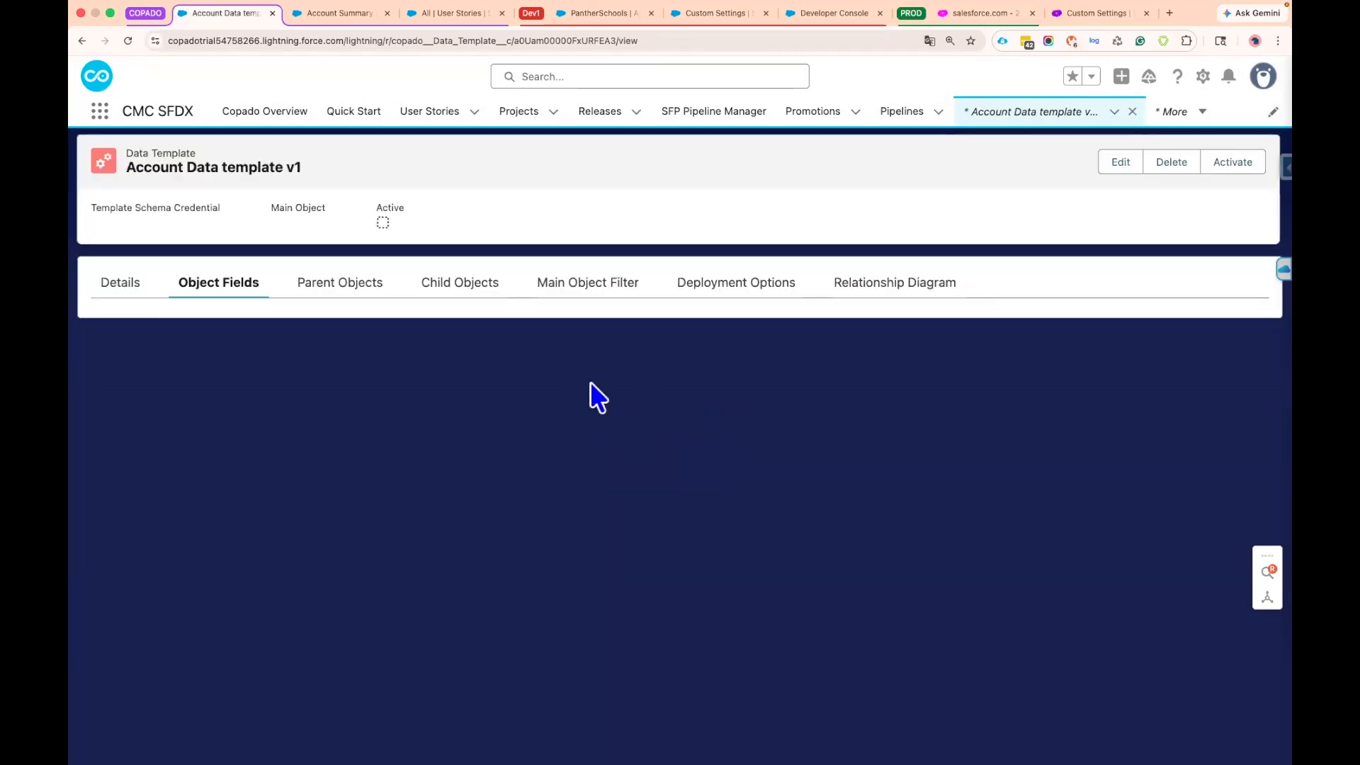
pyautogui.moveTo(130, 167); pyautogui.dragTo(325, 165)
pyautogui.click(409, 178)
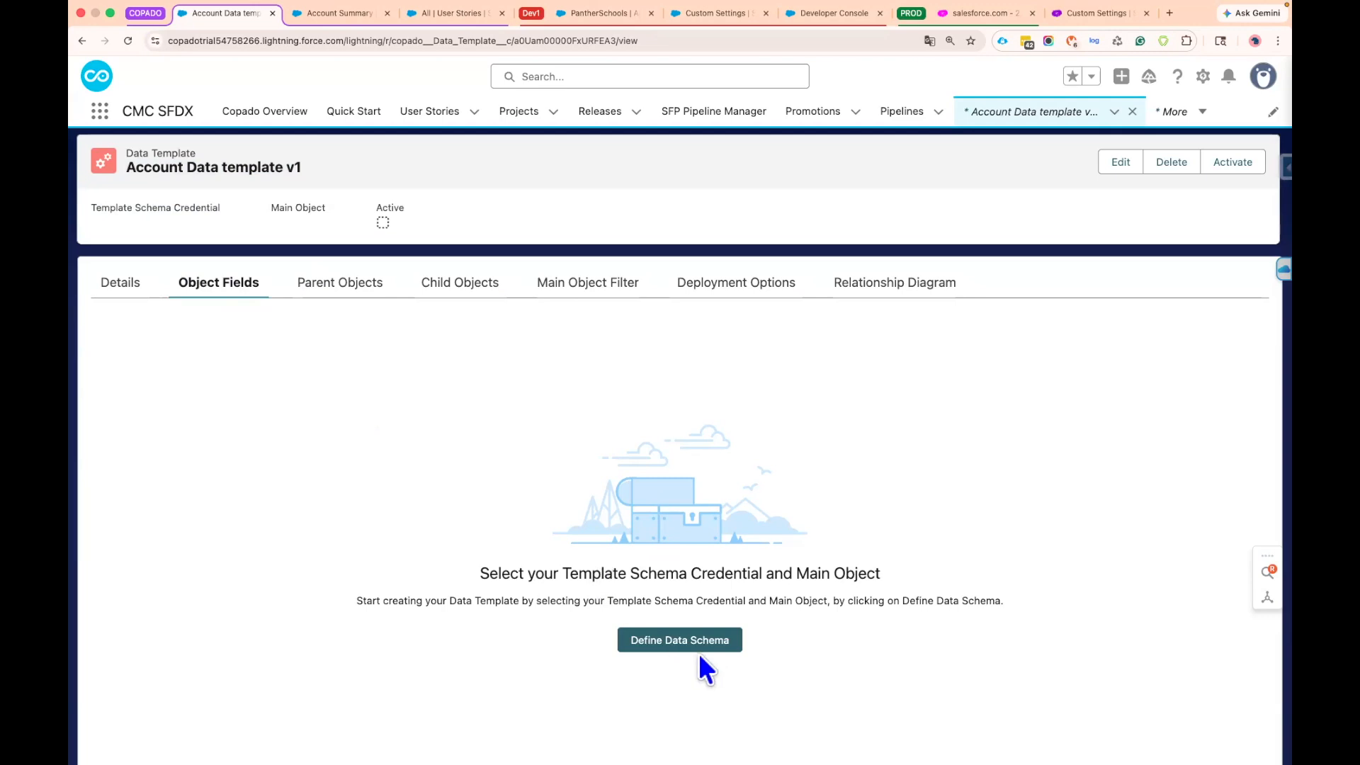
# Start defining the template's data schema and choose Production as the Template Schema Credential
pyautogui.click(680, 642)
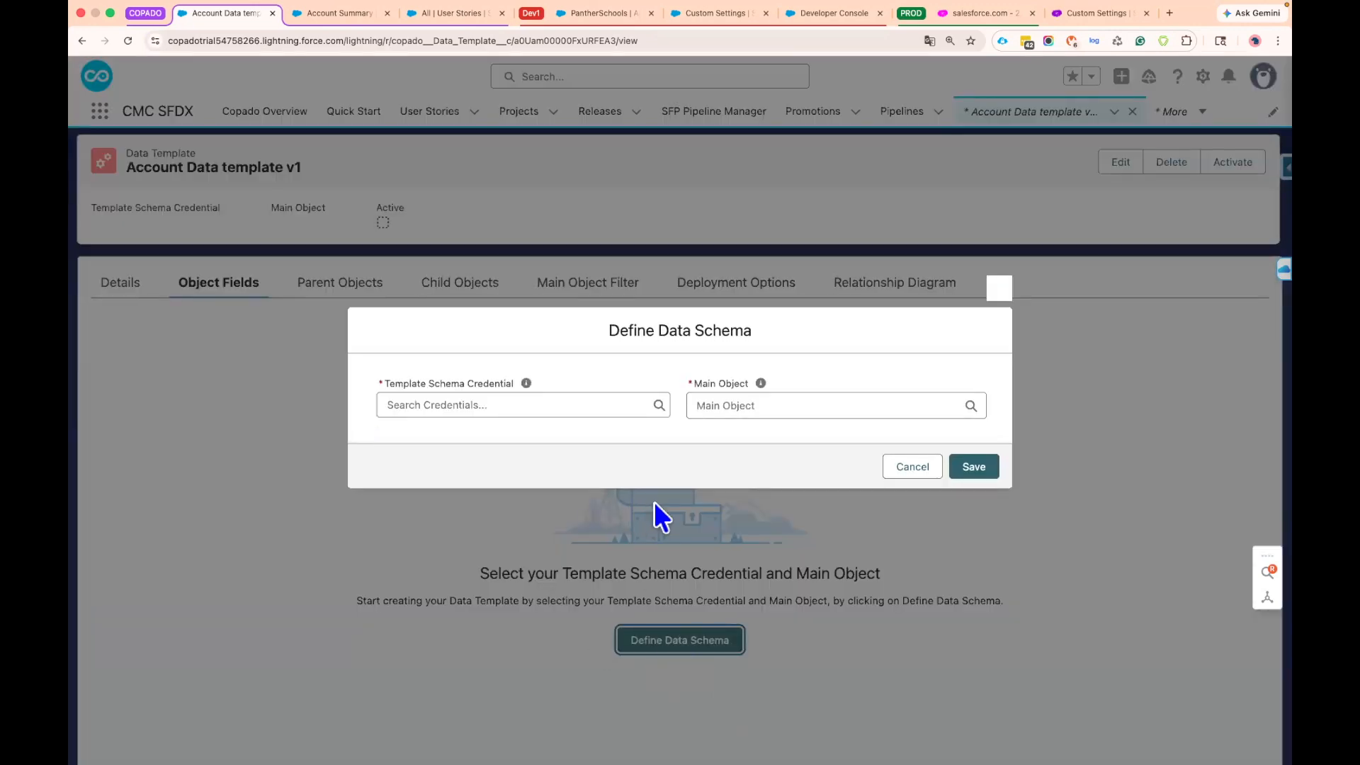
pyautogui.moveTo(607, 331); pyautogui.dragTo(802, 334)
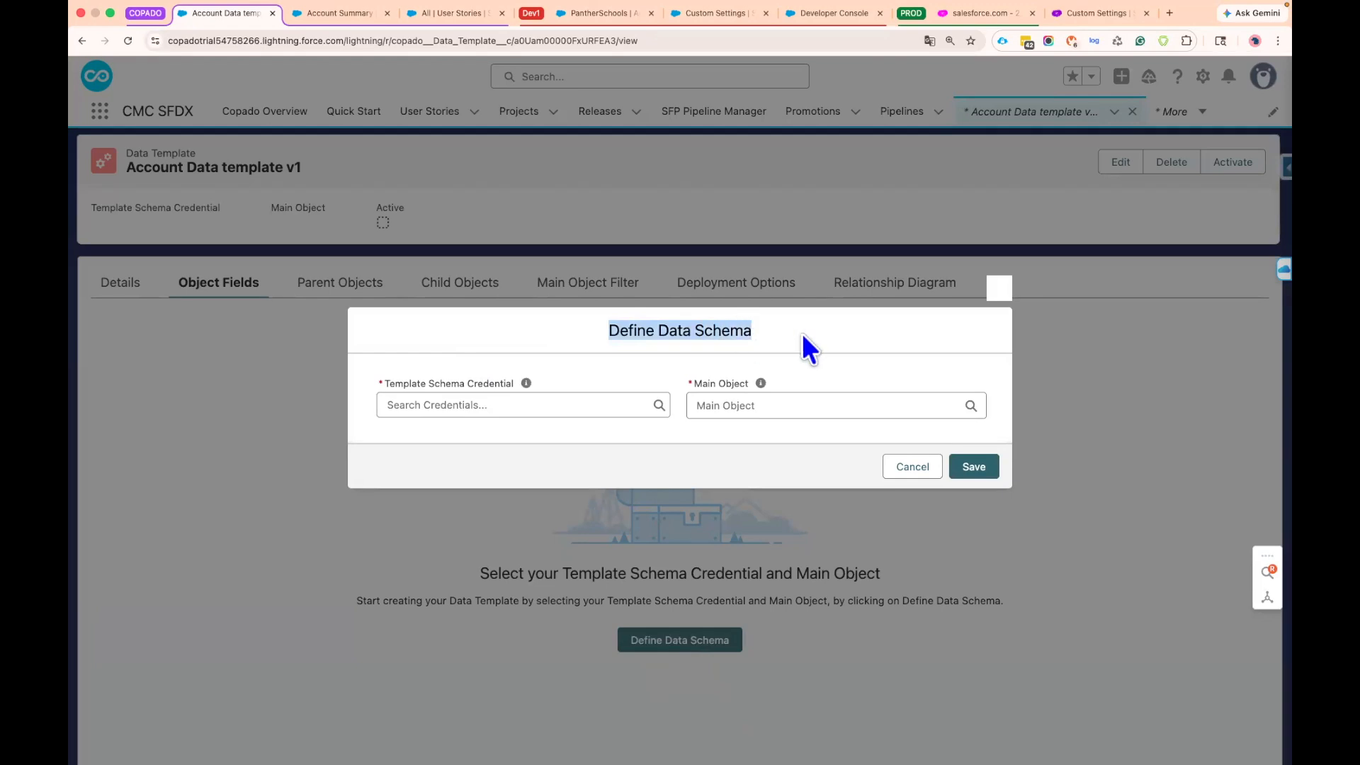
pyautogui.click(657, 327)
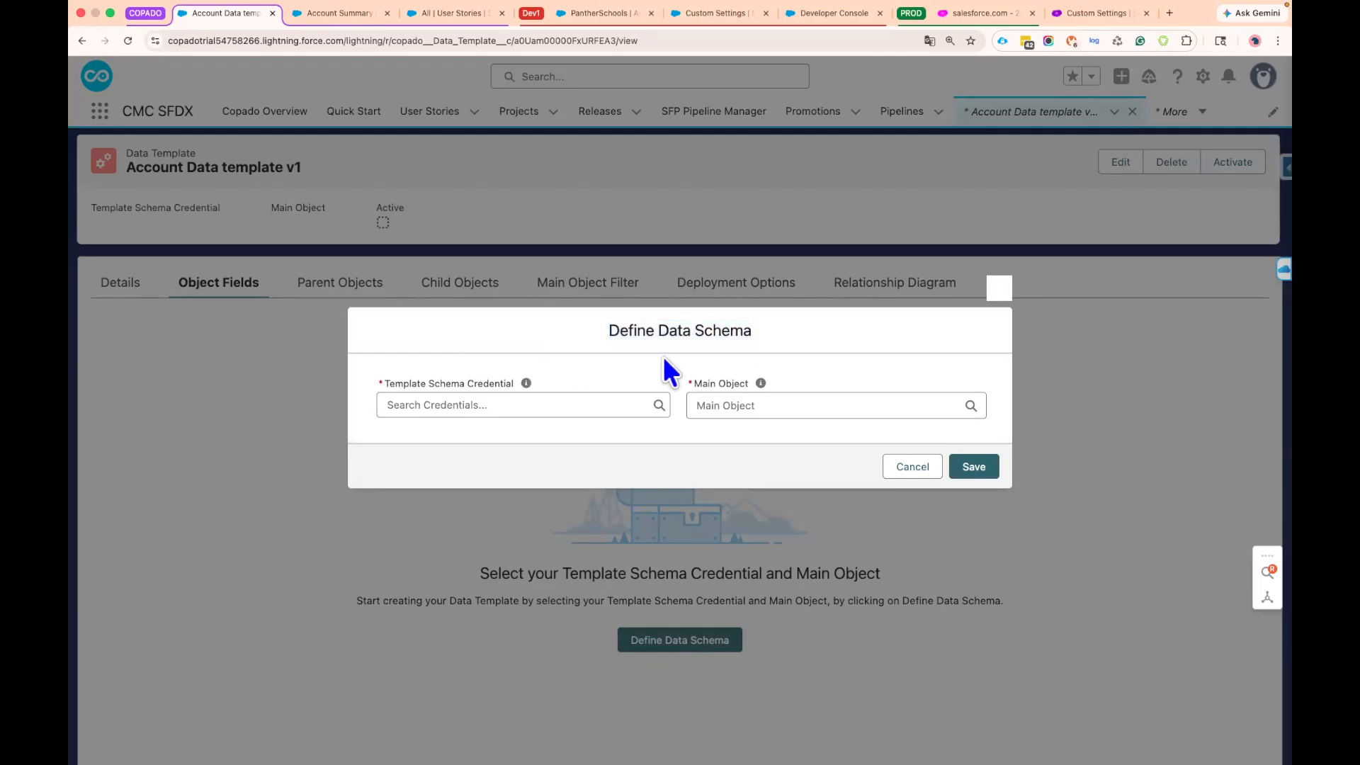
pyautogui.moveTo(385, 386); pyautogui.dragTo(505, 390)
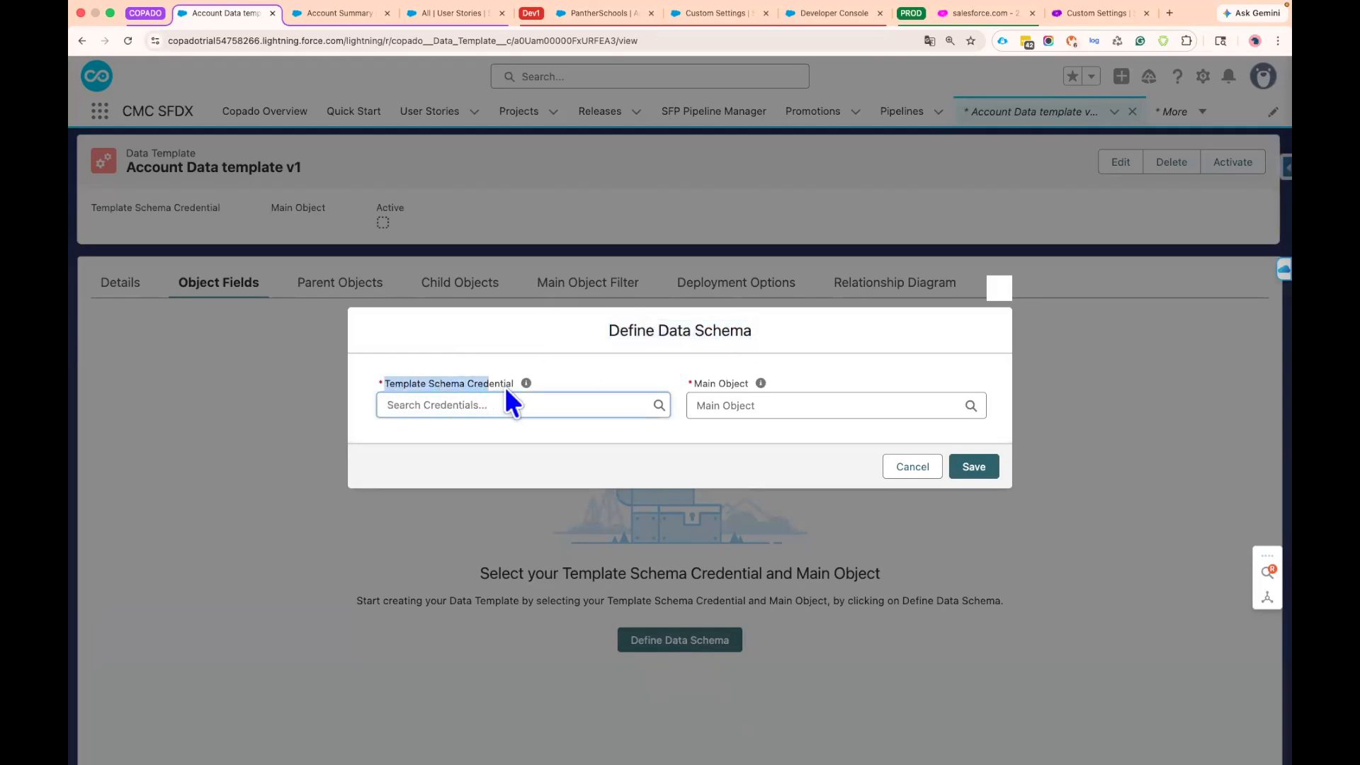
pyautogui.moveTo(695, 385); pyautogui.dragTo(747, 387)
pyautogui.click(871, 362)
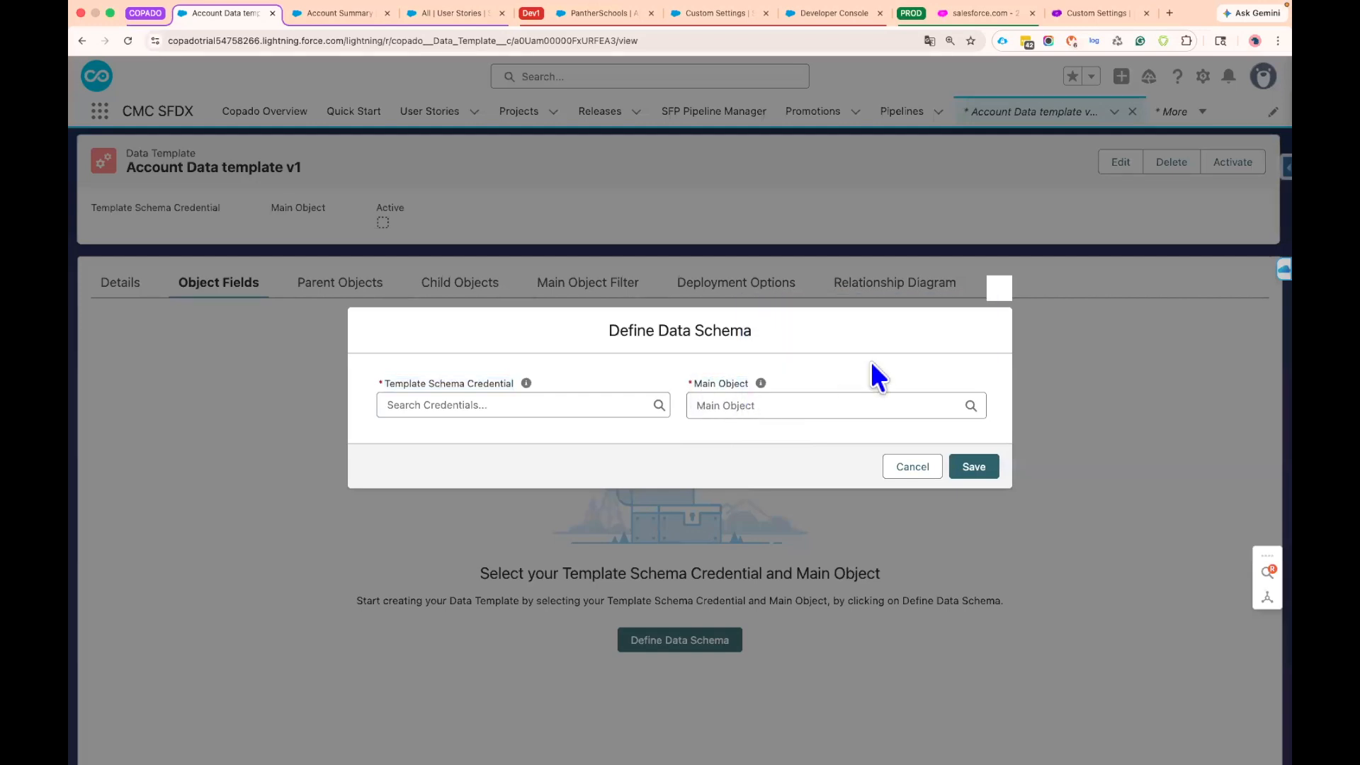
pyautogui.click(469, 404)
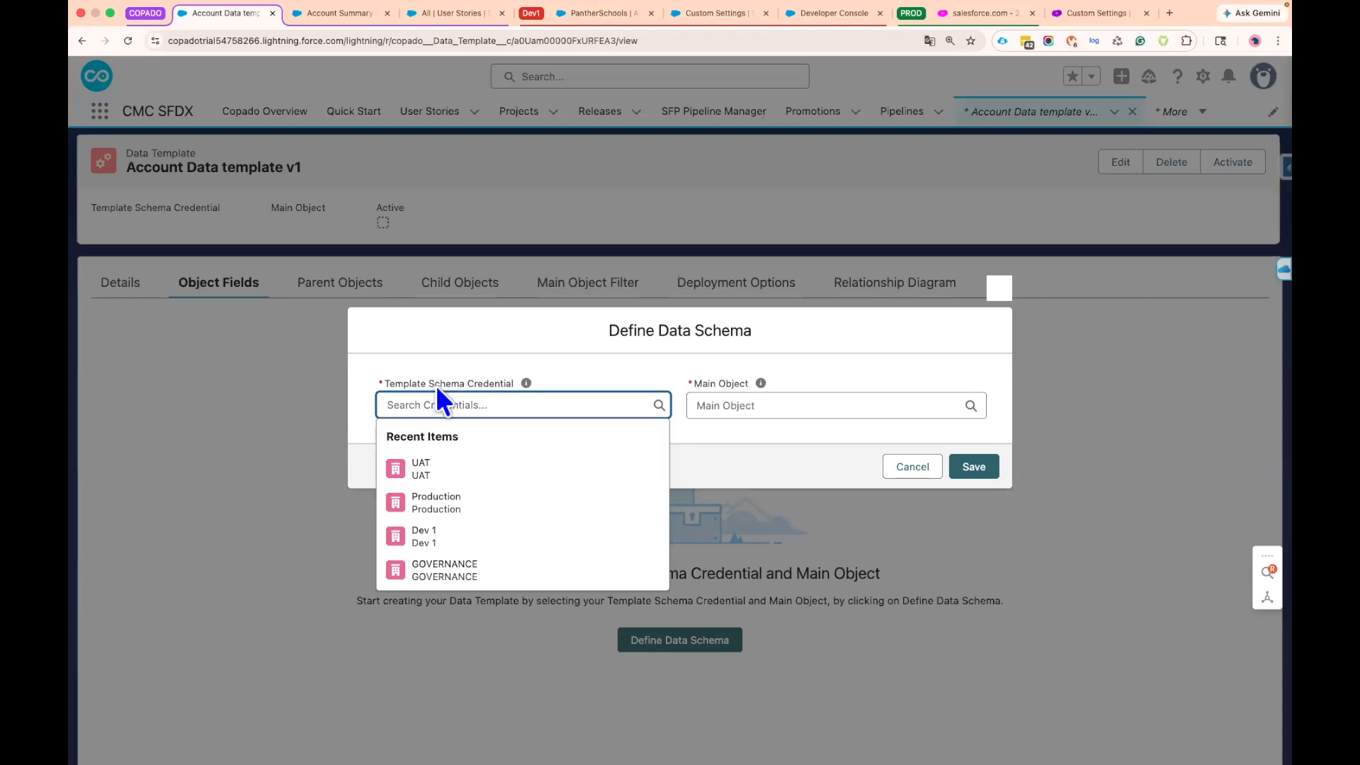
pyautogui.moveTo(390, 380); pyautogui.dragTo(485, 380)
pyautogui.click(494, 395)
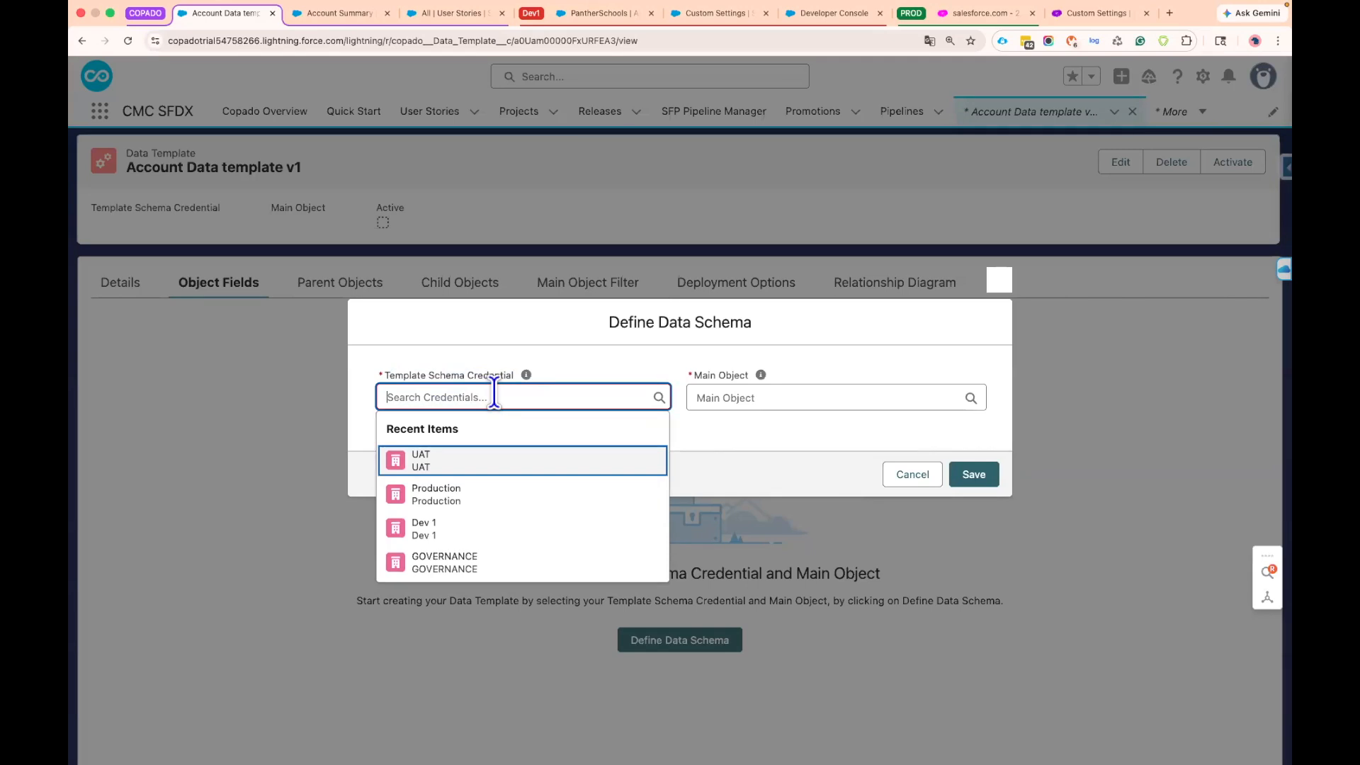
pyautogui.click(472, 499)
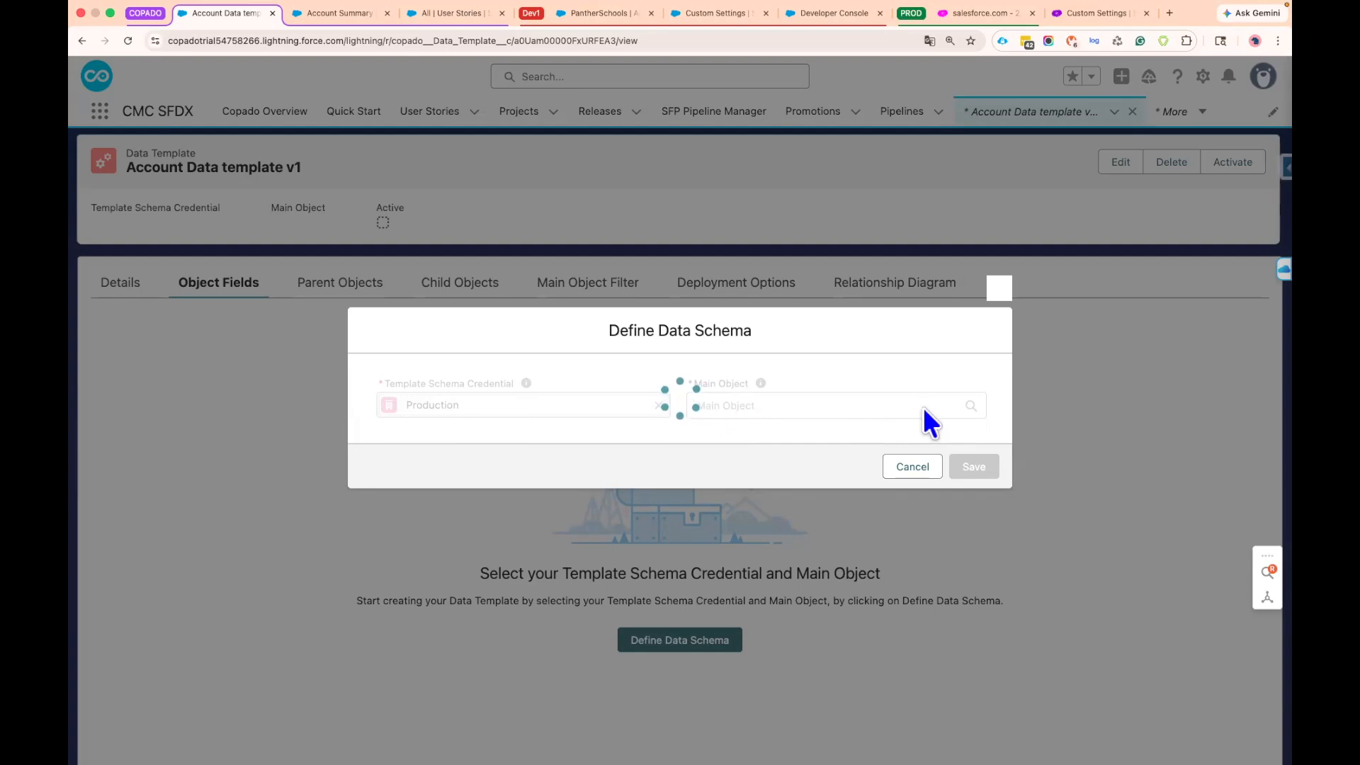
# Set the main object to Account (Account) and save the data schema
pyautogui.click(774, 405)
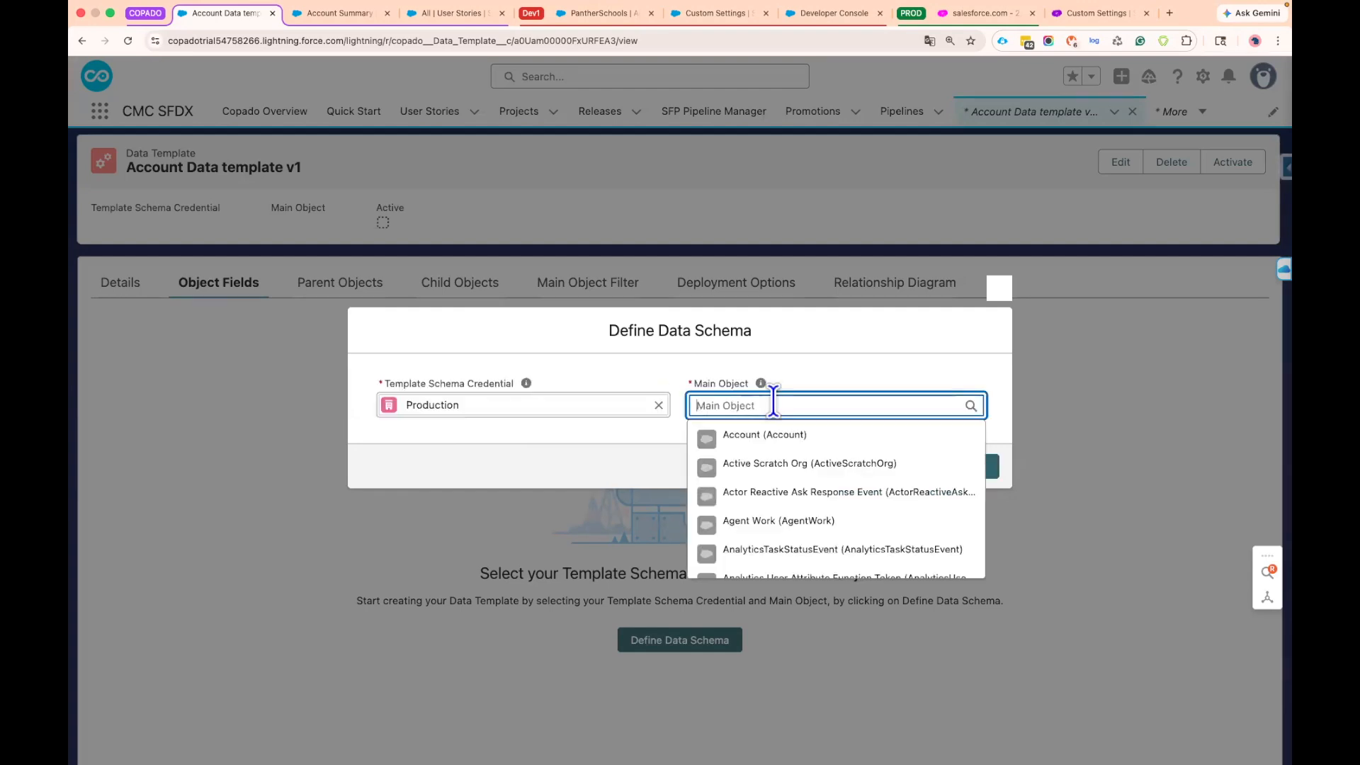
pyautogui.click(777, 435)
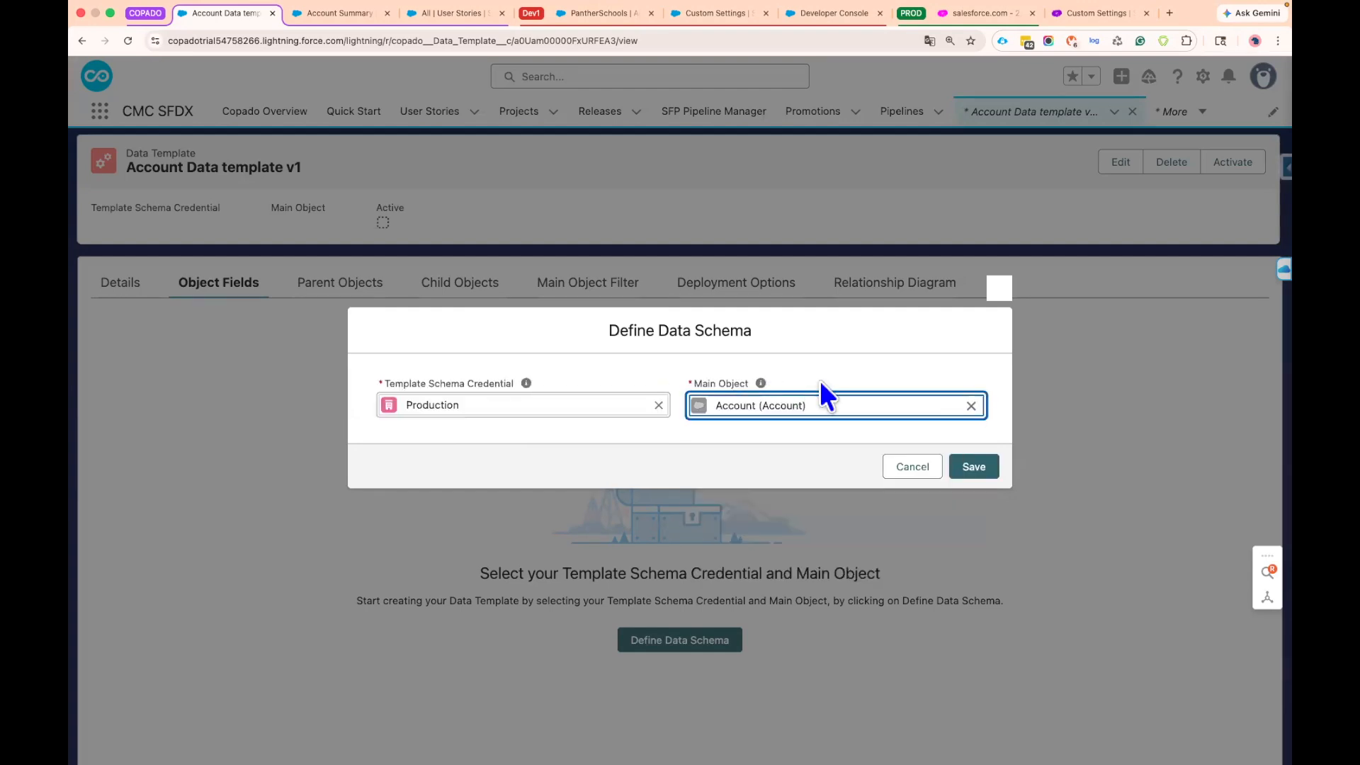
pyautogui.click(970, 467)
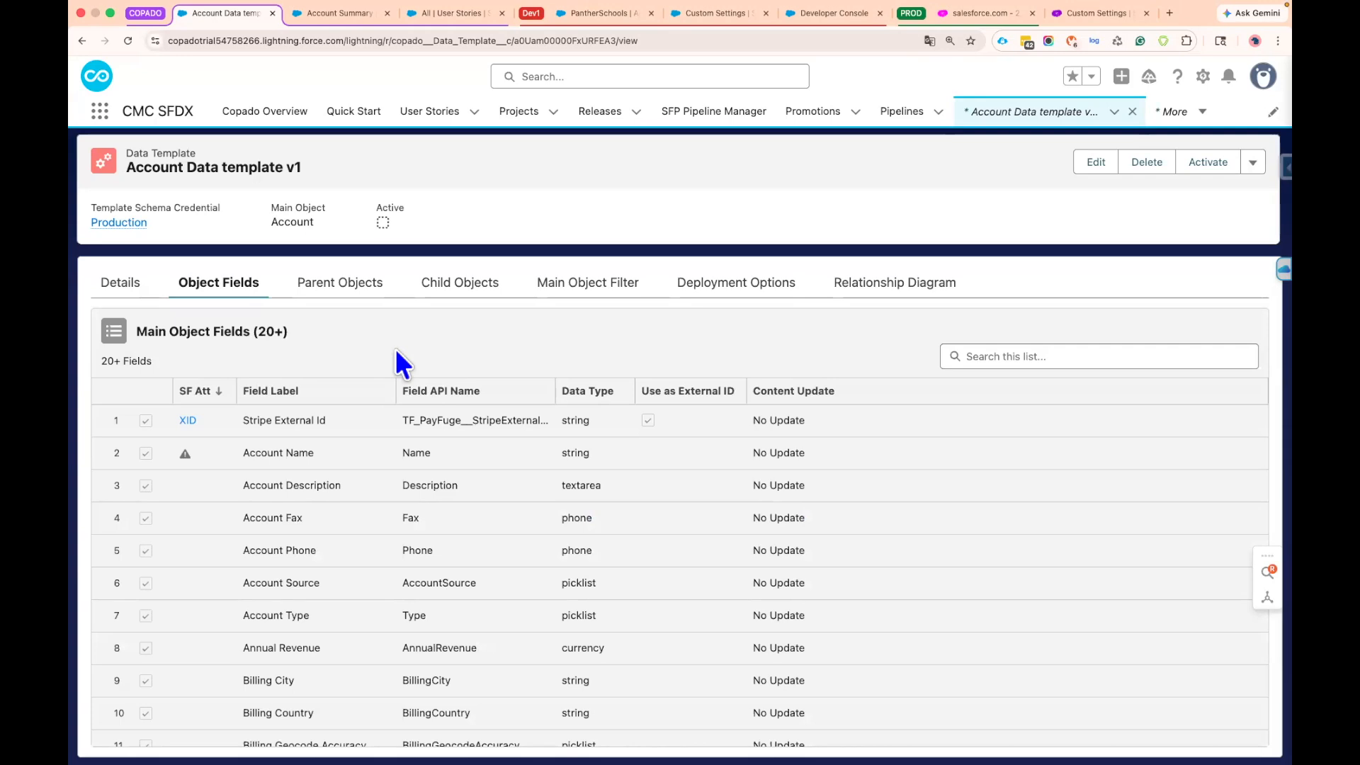
# Edit the main object fields and exclude SIC Description, Shipping Longitude, Shipping Latitude and Shipping Geocode Accuracy
pyautogui.scroll(-1, 698, 482)
pyautogui.scroll(-10, 699, 470)
pyautogui.scroll(10, 359, 551)
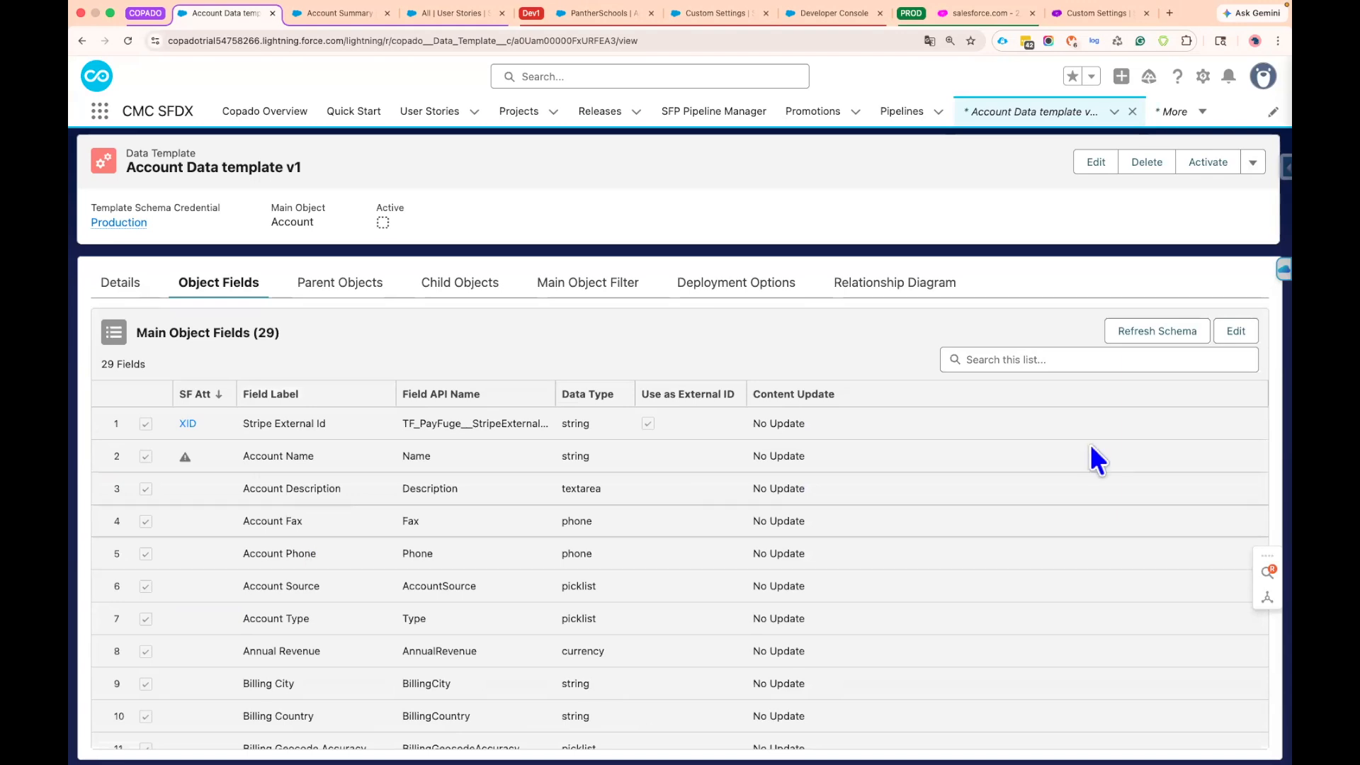
pyautogui.click(1236, 333)
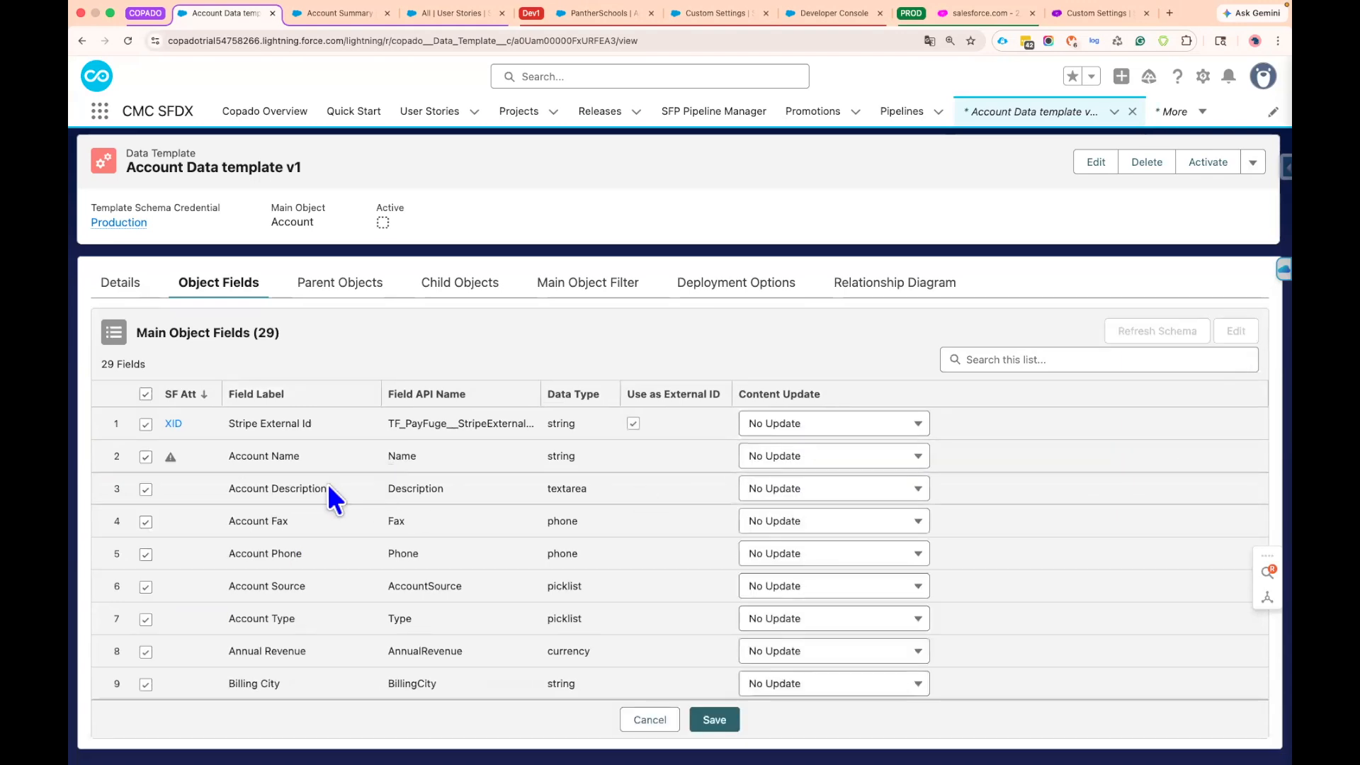
pyautogui.scroll(-10, 416, 517)
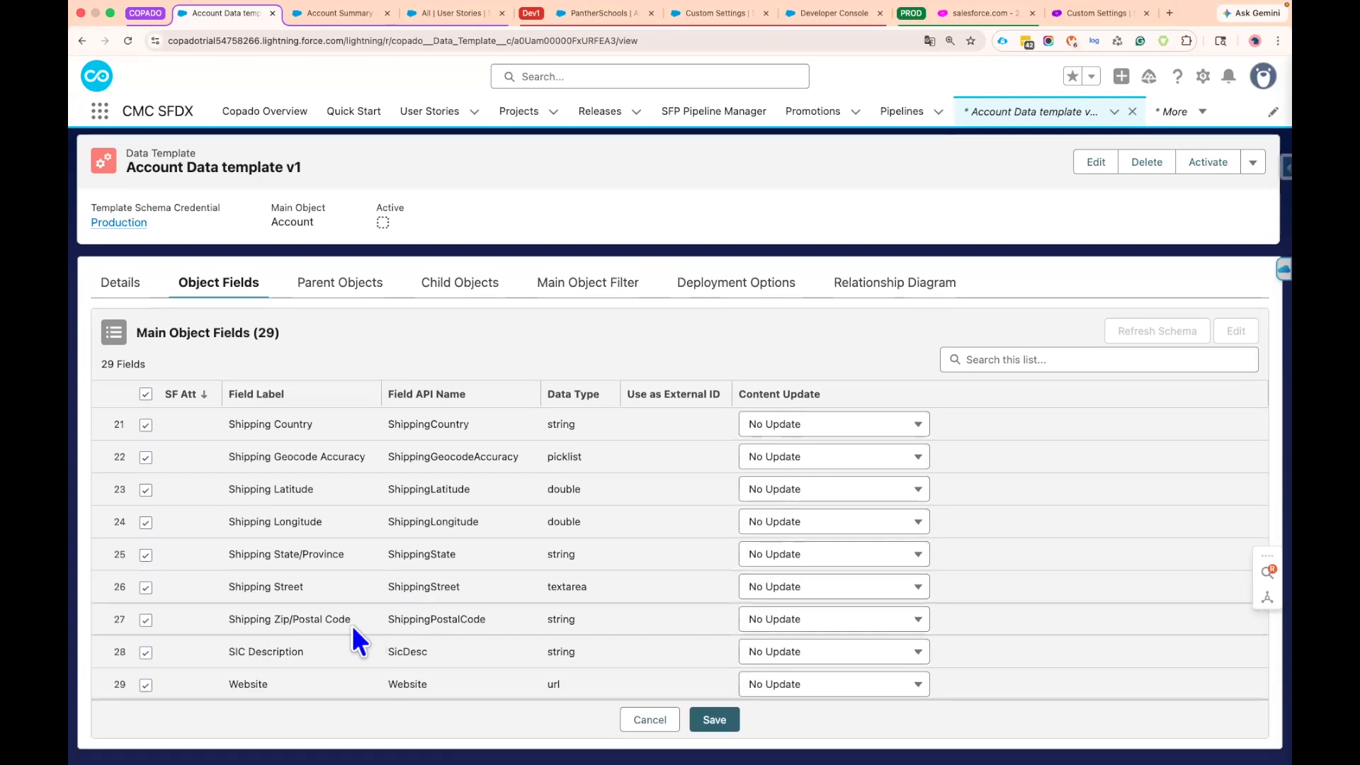
pyautogui.click(146, 652)
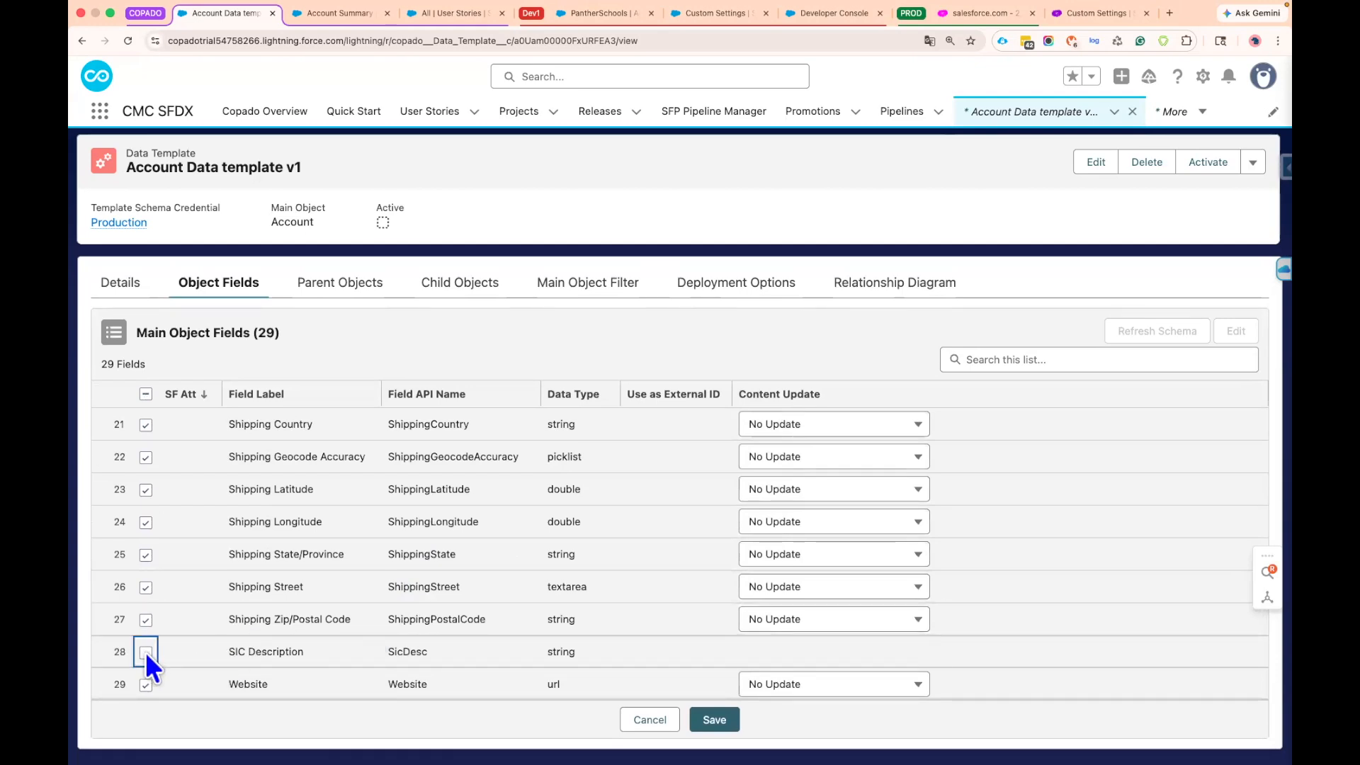
pyautogui.click(145, 523)
pyautogui.click(146, 489)
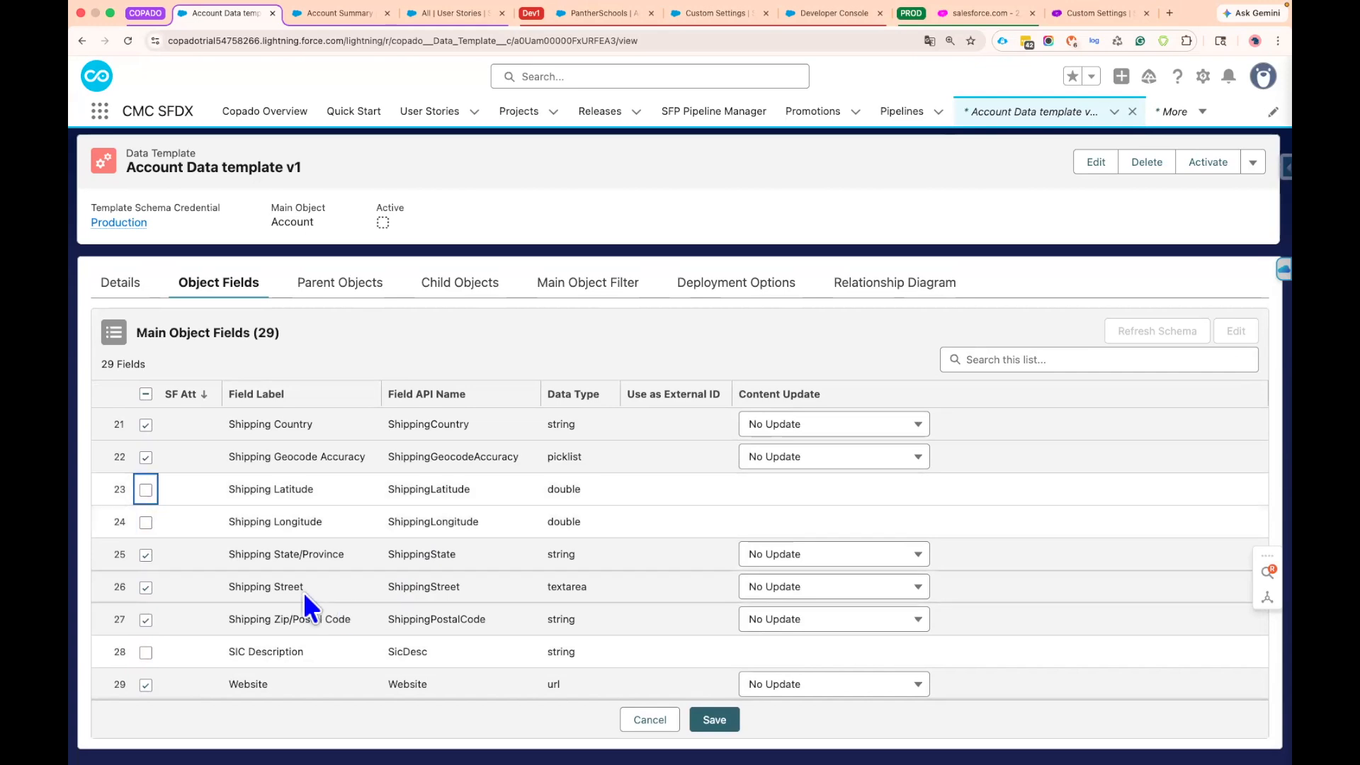
pyautogui.scroll(2, 303, 592)
pyautogui.click(146, 527)
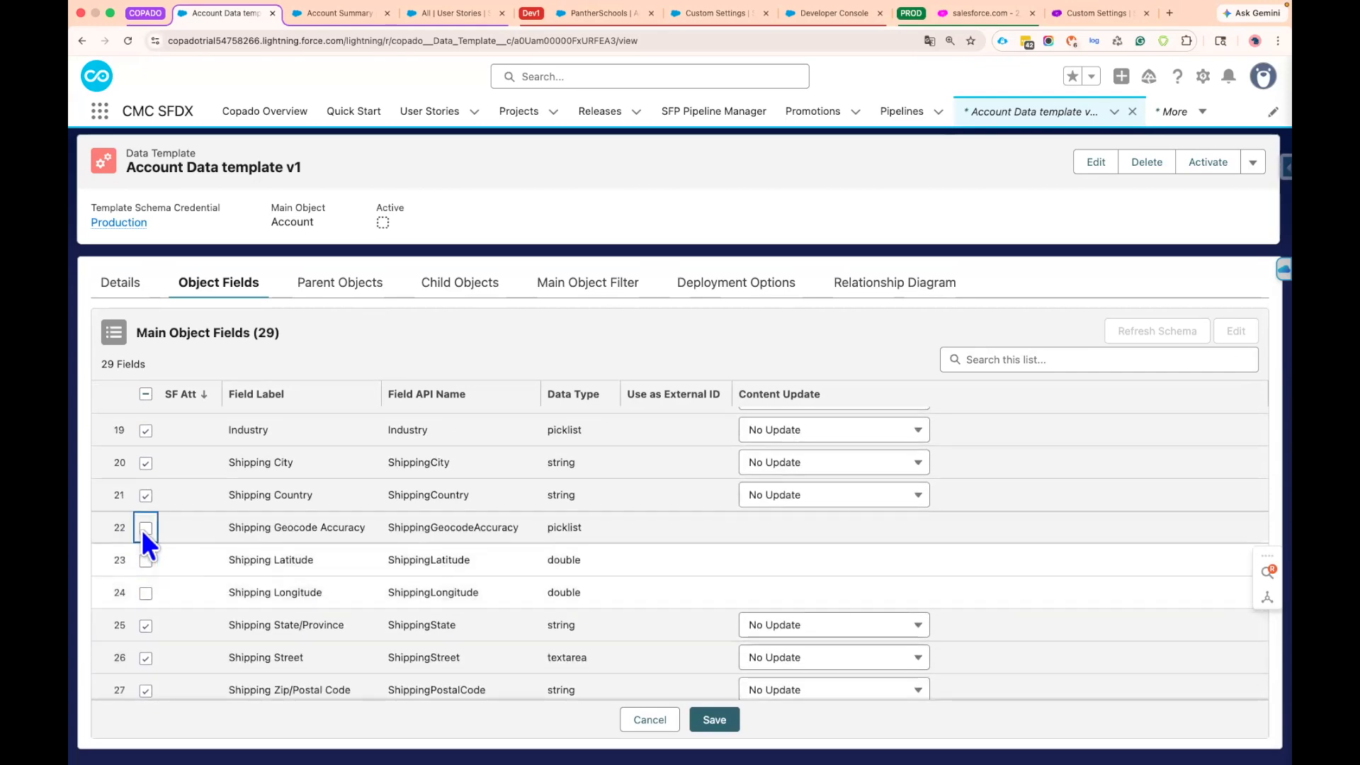
# Exclude Billing Latitude, Billing Longitude and Billing Geocode Accuracy from the template's fields
pyautogui.scroll(5, 368, 533)
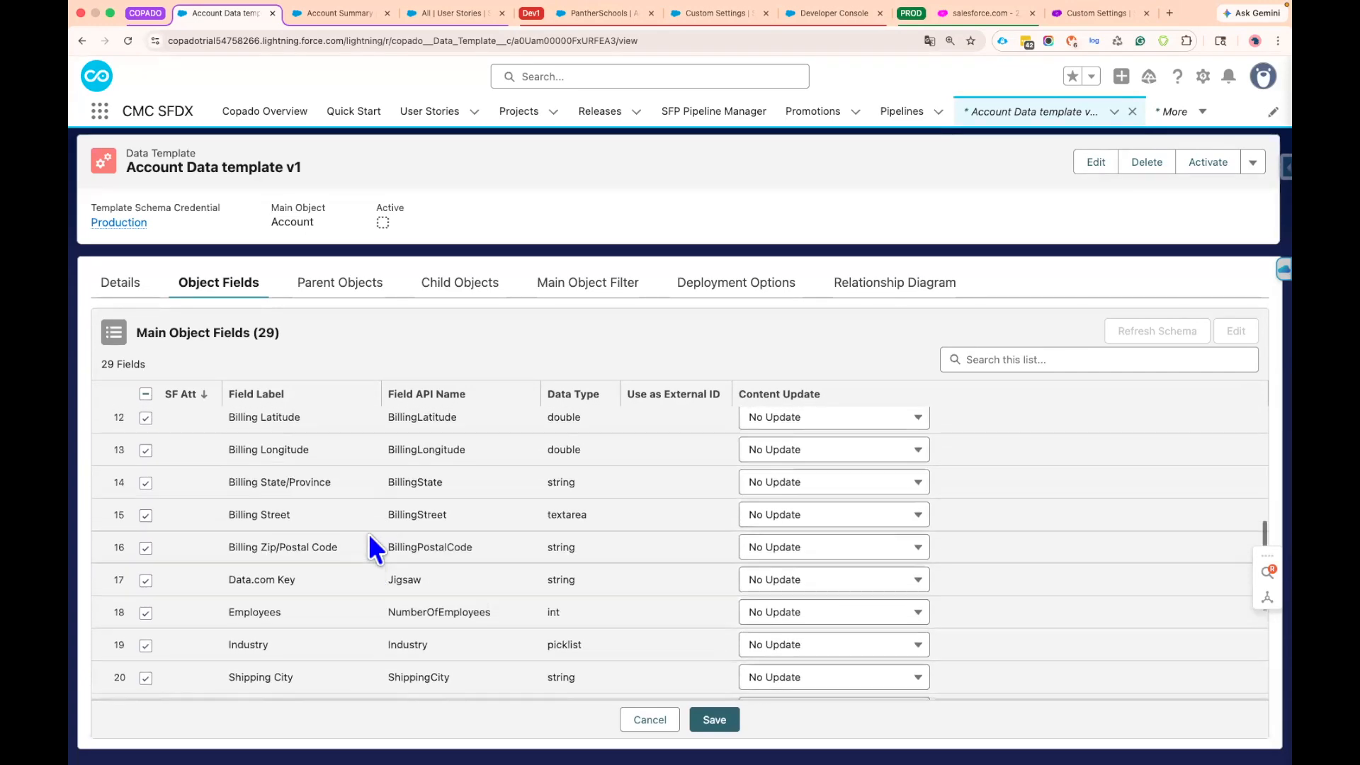
pyautogui.scroll(1, 213, 553)
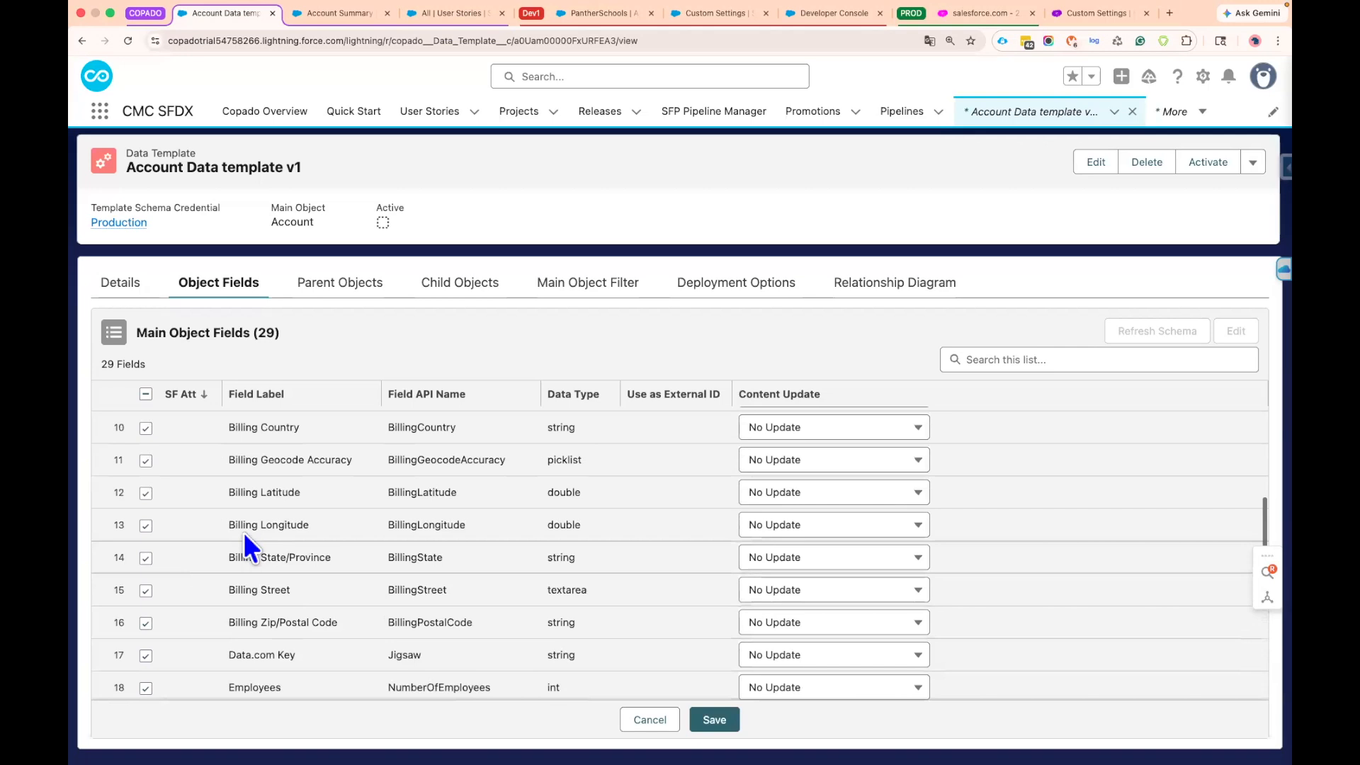
pyautogui.click(145, 494)
pyautogui.click(145, 527)
pyautogui.click(145, 462)
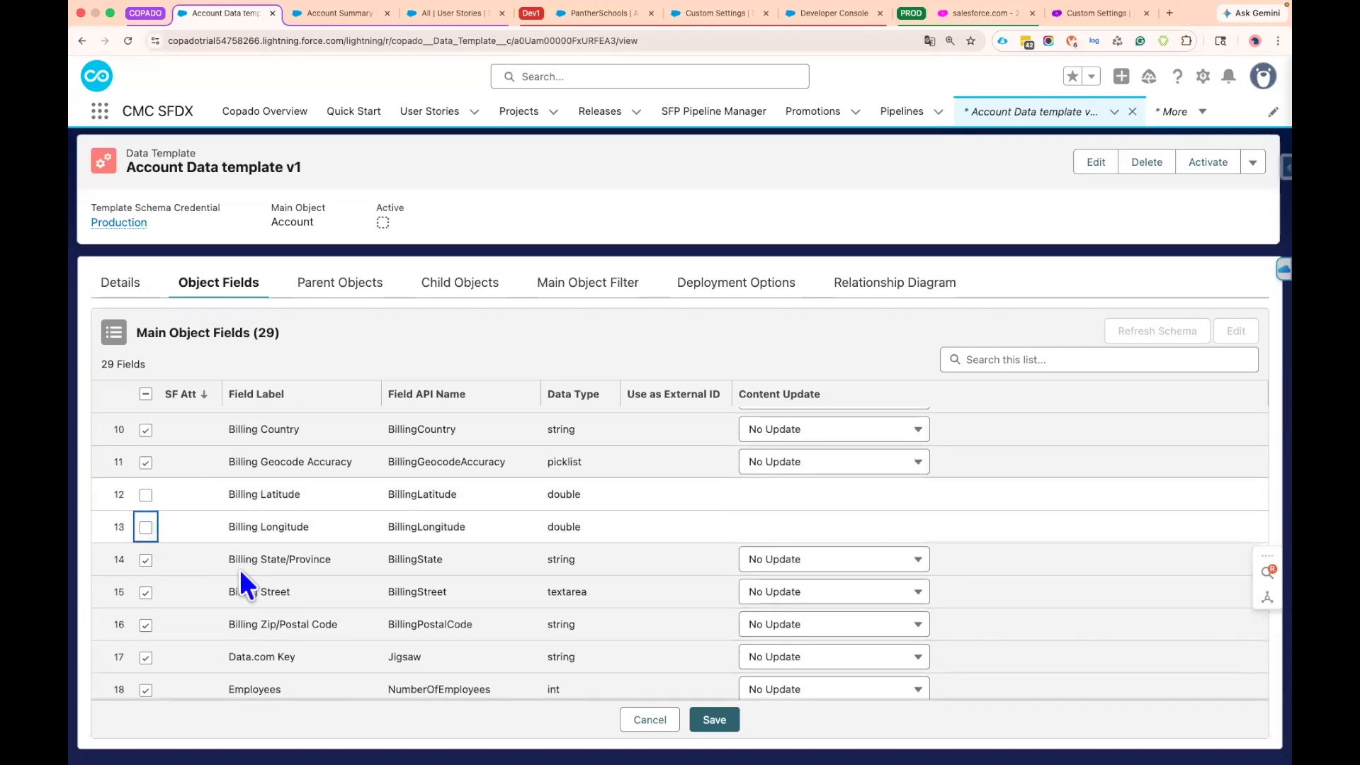
pyautogui.scroll(2, 252, 513)
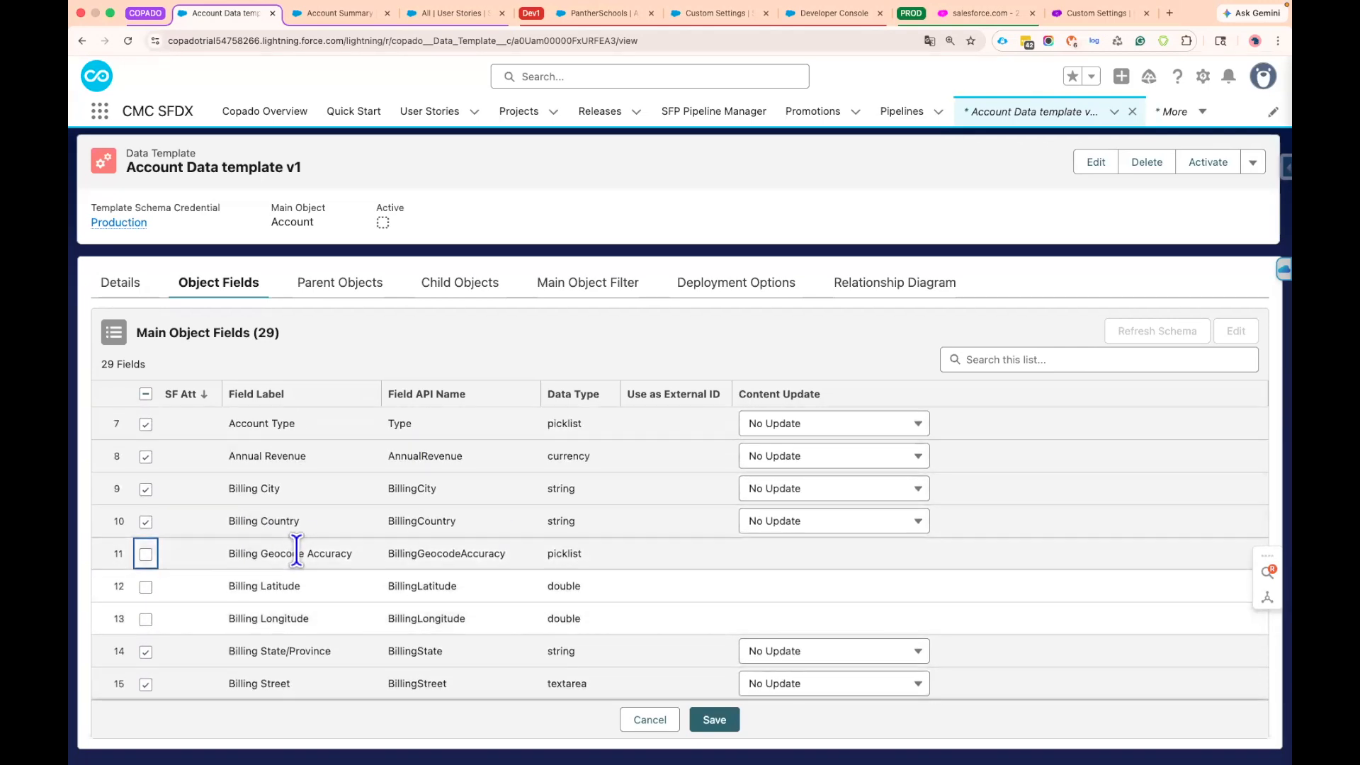
# Review the remaining field selection and examine the Content Update options for the Stripe External Id field
pyautogui.scroll(4, 295, 550)
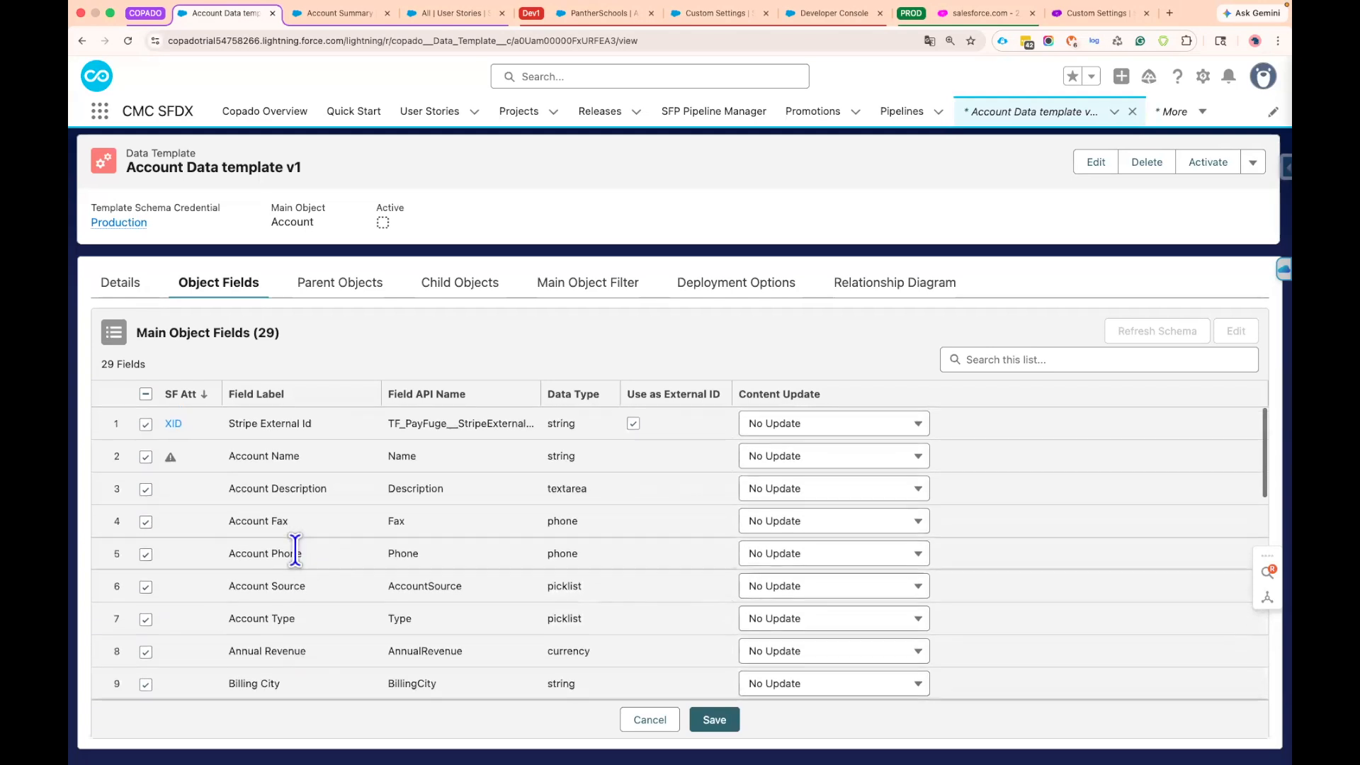
pyautogui.scroll(-10, 295, 549)
pyautogui.scroll(4, 598, 616)
pyautogui.scroll(7, 598, 604)
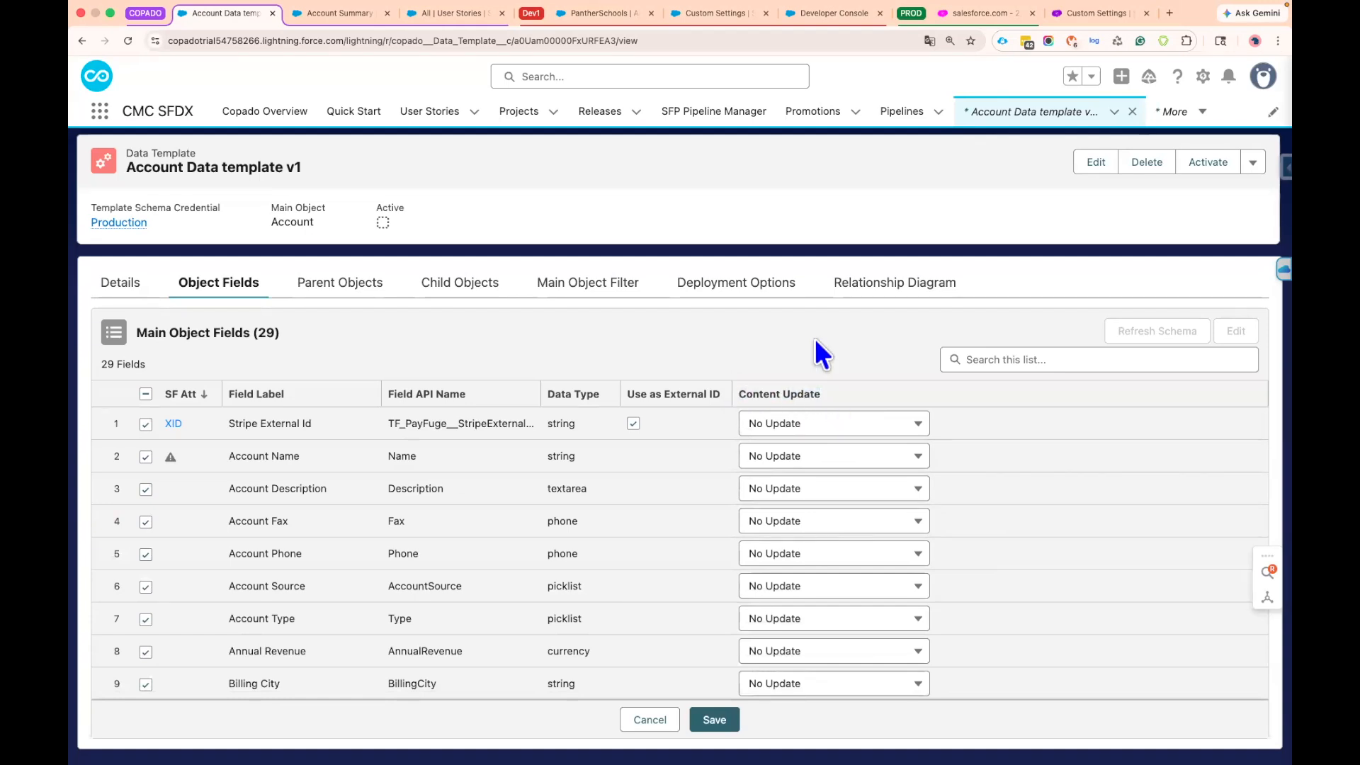
pyautogui.click(842, 428)
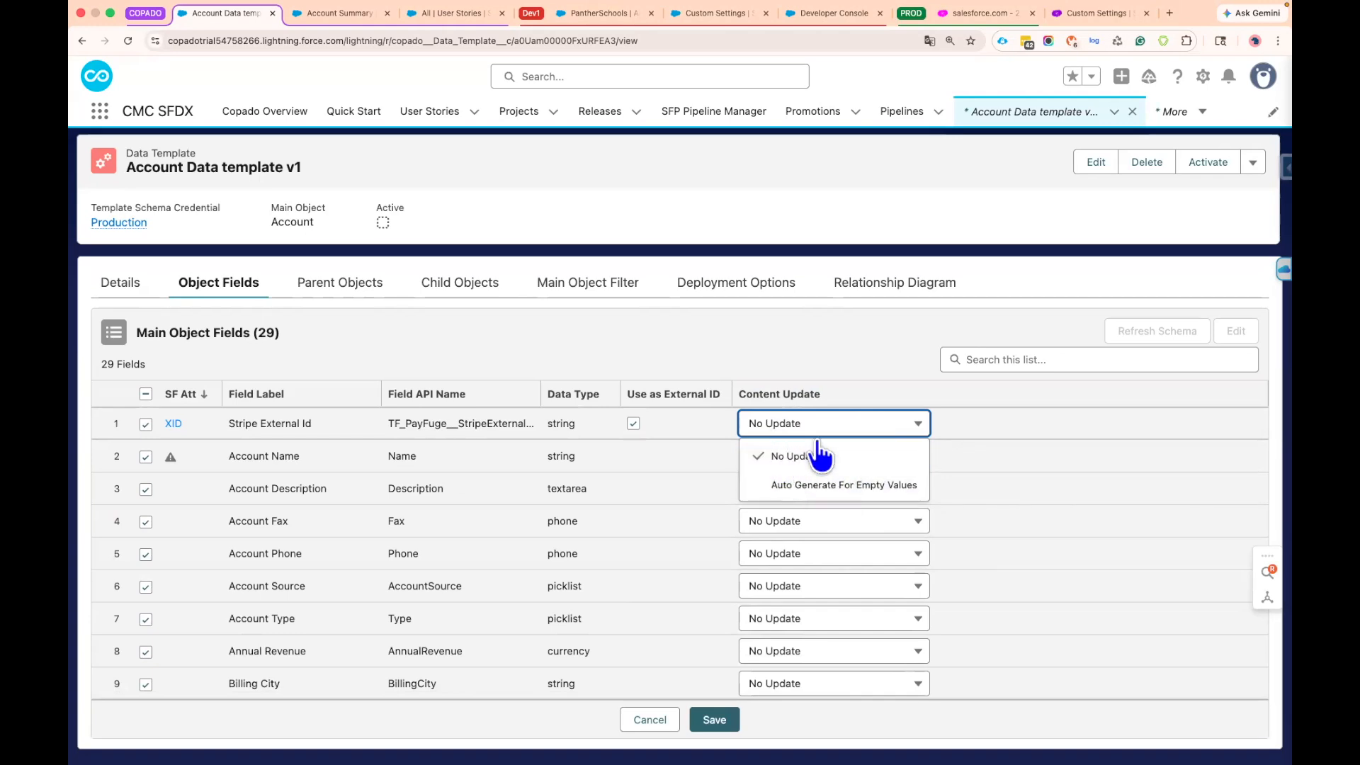
pyautogui.click(810, 423)
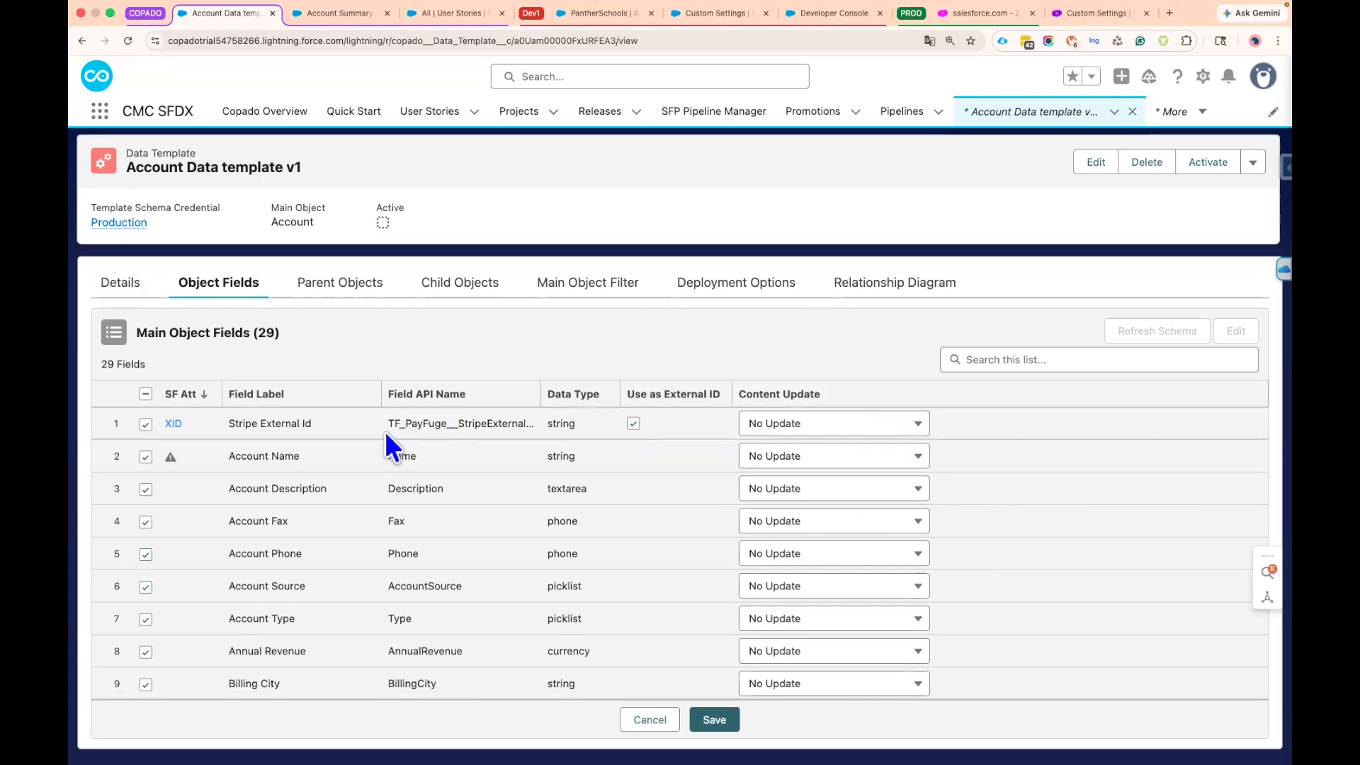
pyautogui.doubleClick(269, 424)
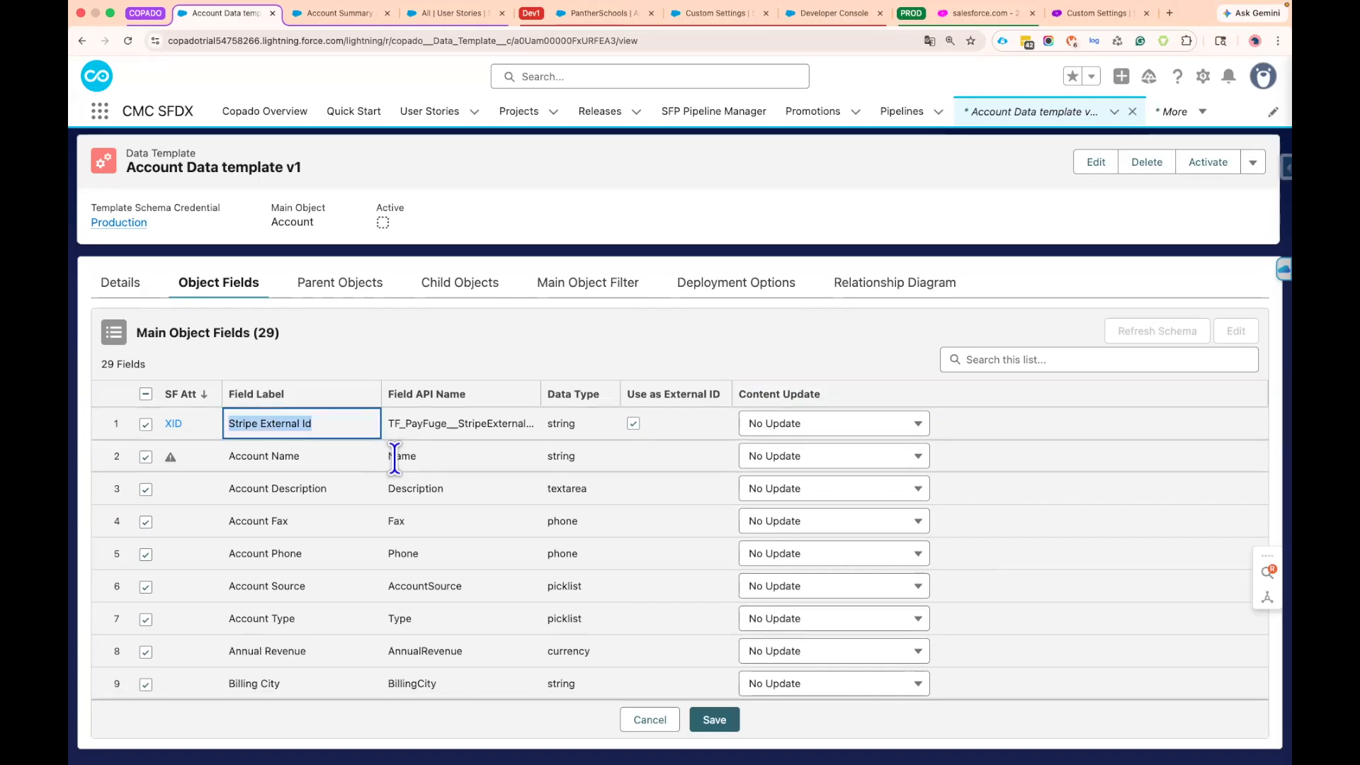
pyautogui.click(846, 431)
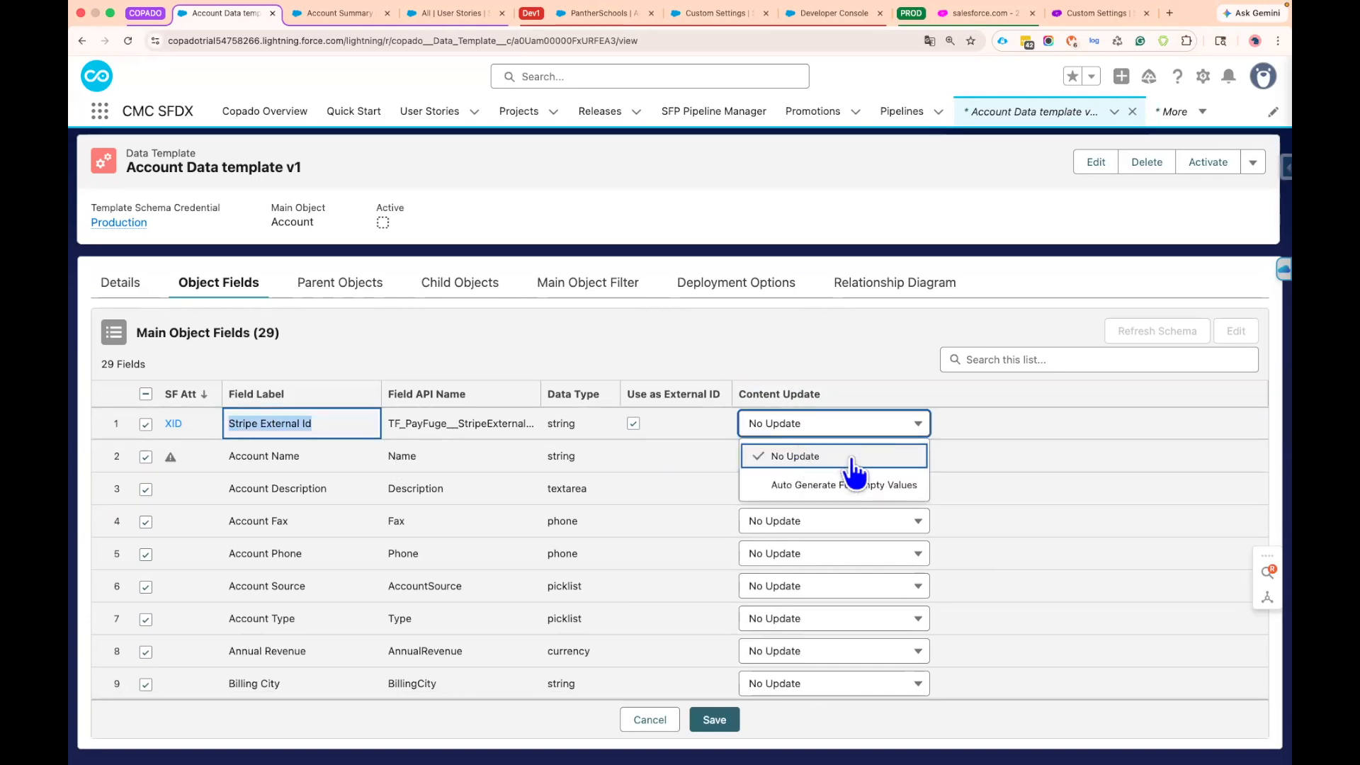
pyautogui.click(554, 346)
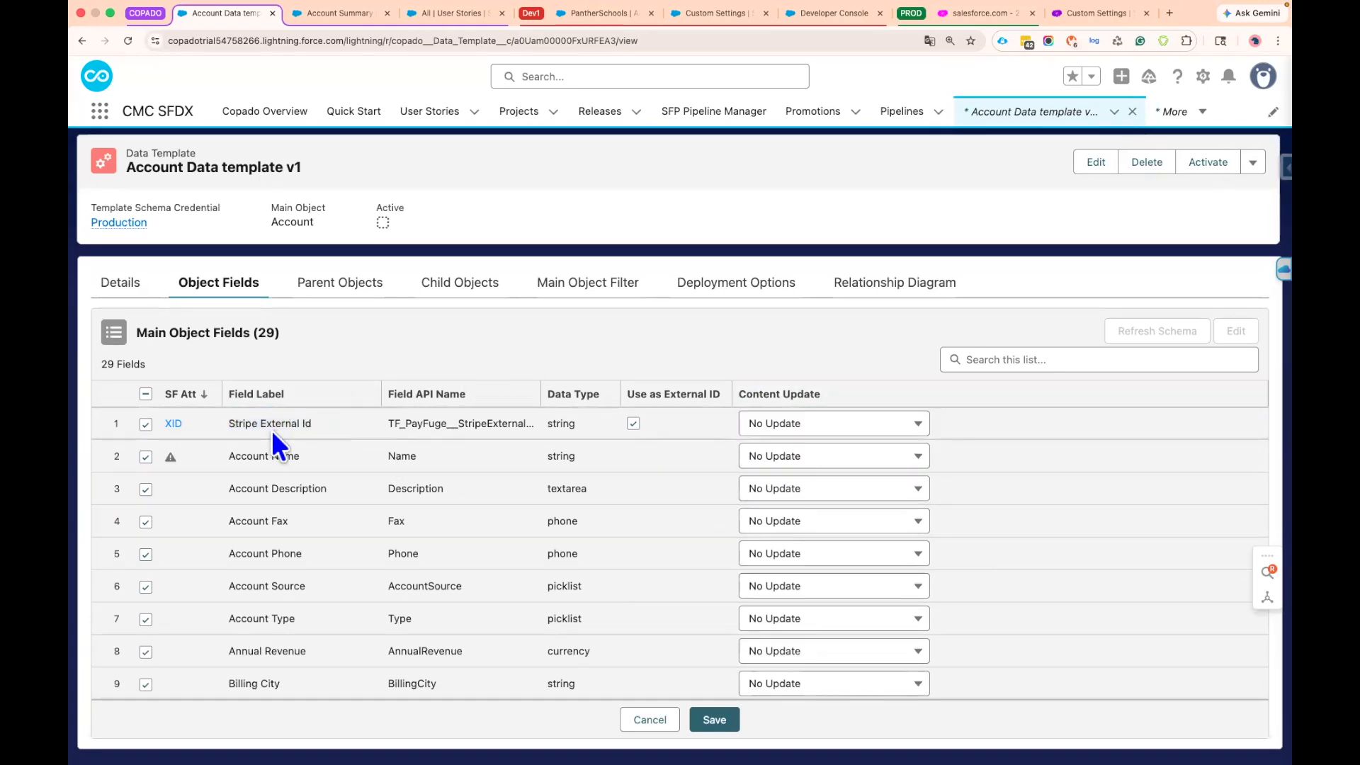
pyautogui.doubleClick(315, 425)
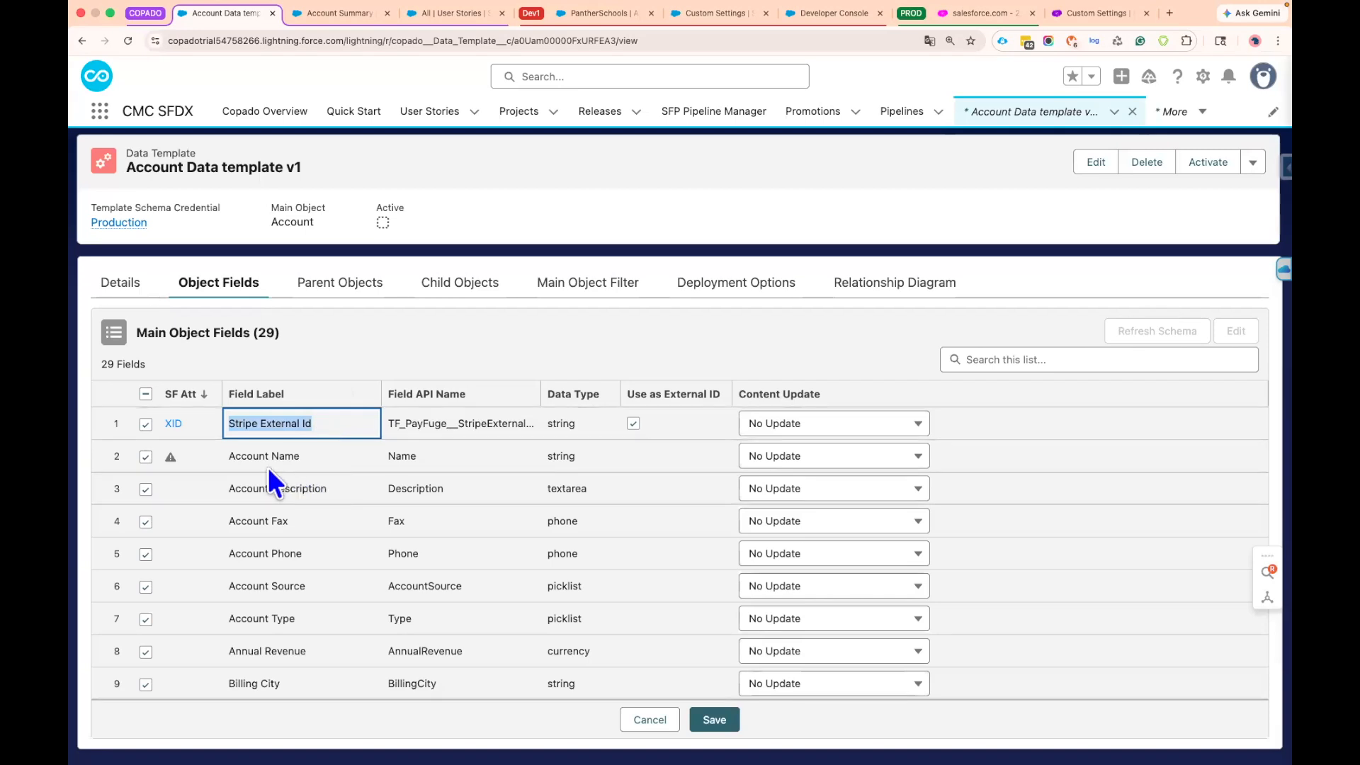
# Try Auto Generate For Empty Values as the Stripe External Id content update, and return it to No Update
pyautogui.click(813, 429)
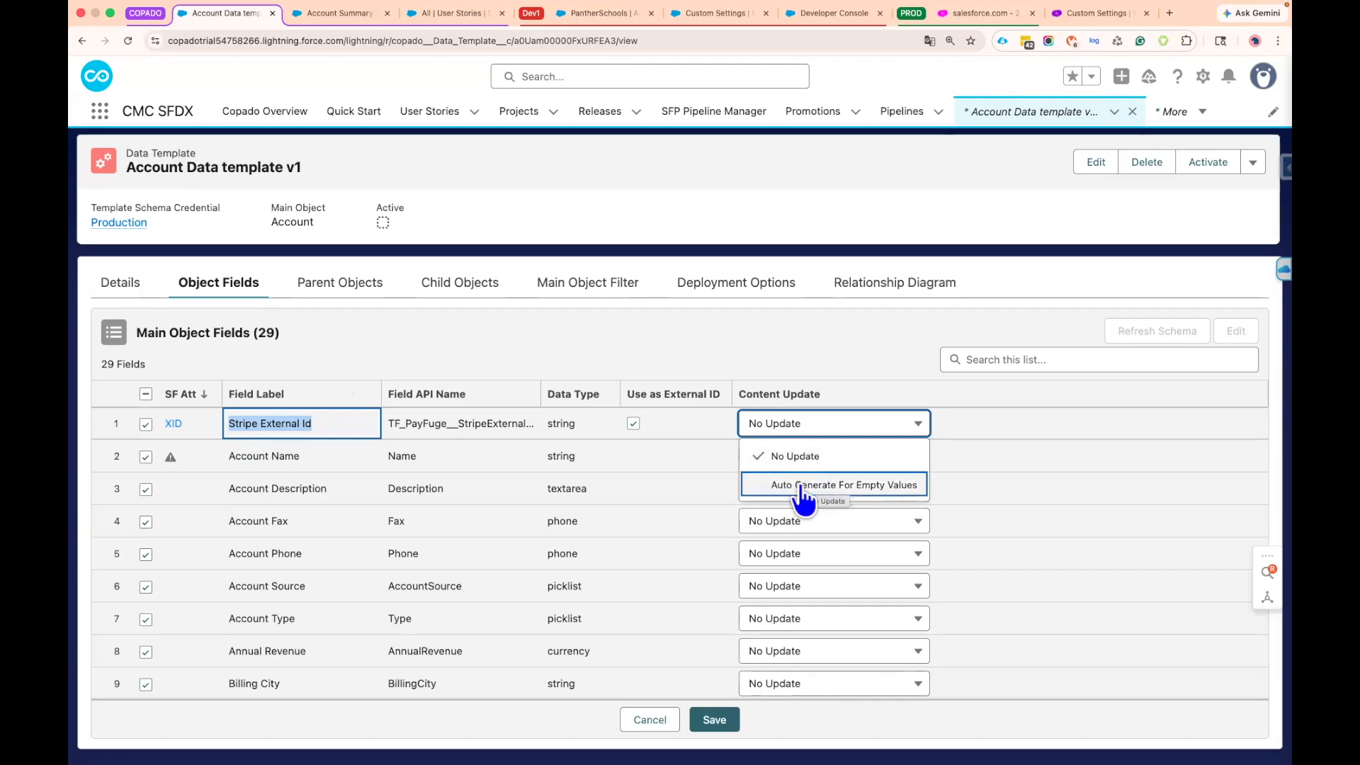
pyautogui.click(873, 487)
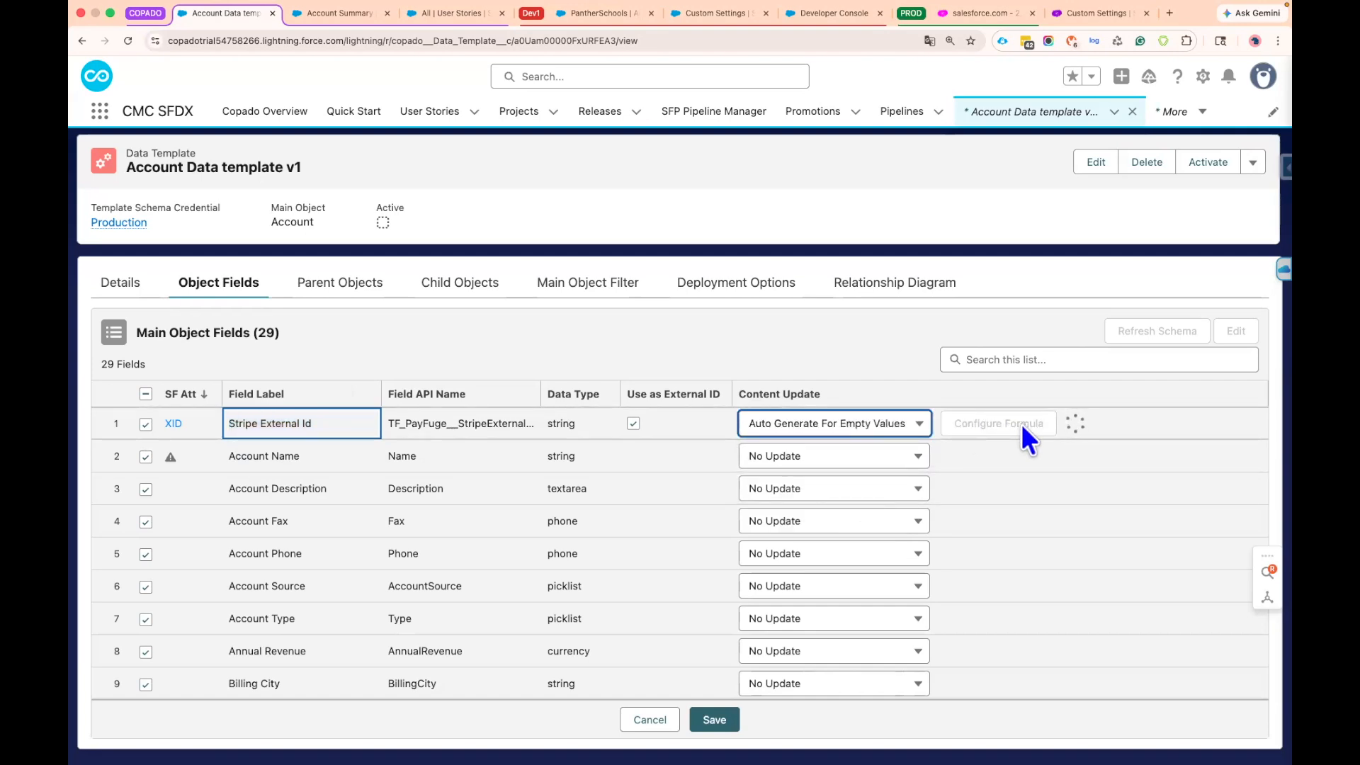
pyautogui.click(863, 424)
pyautogui.click(826, 457)
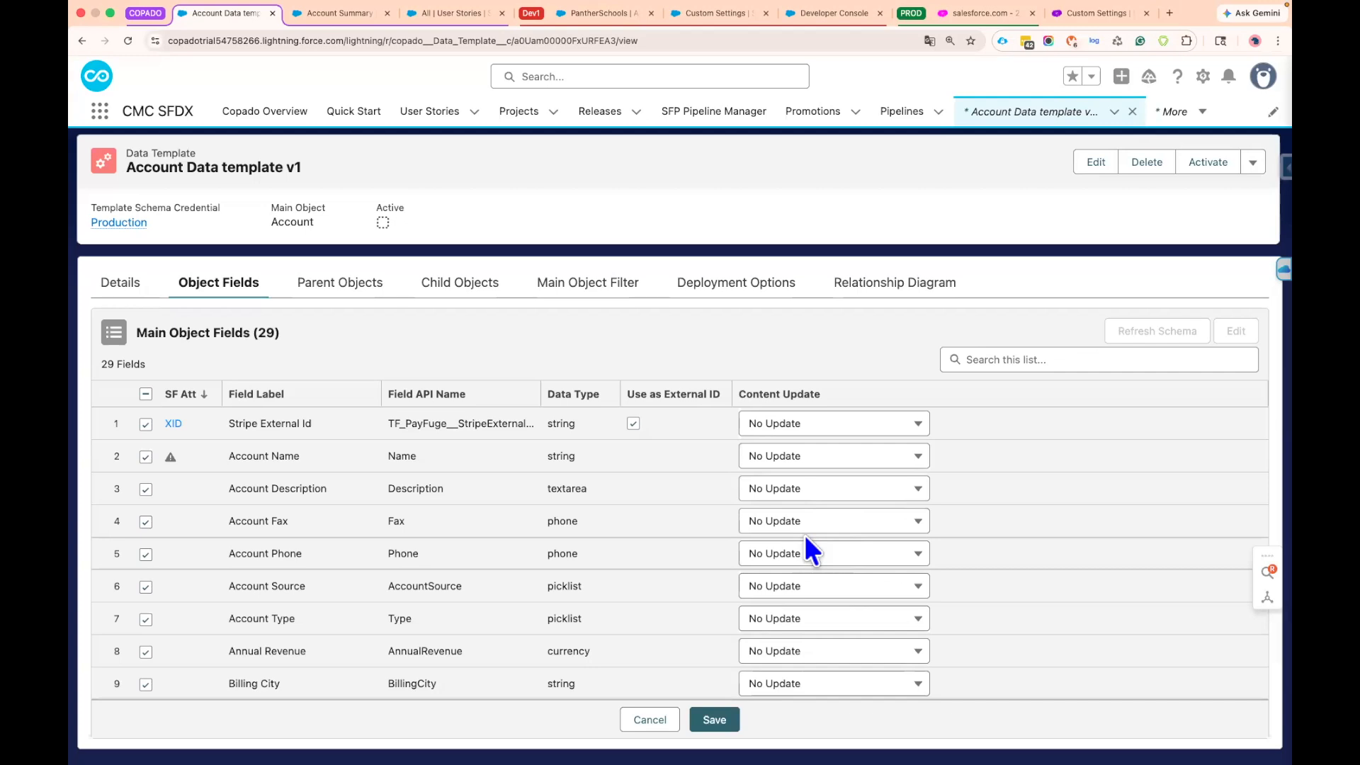
pyautogui.scroll(-3, 804, 534)
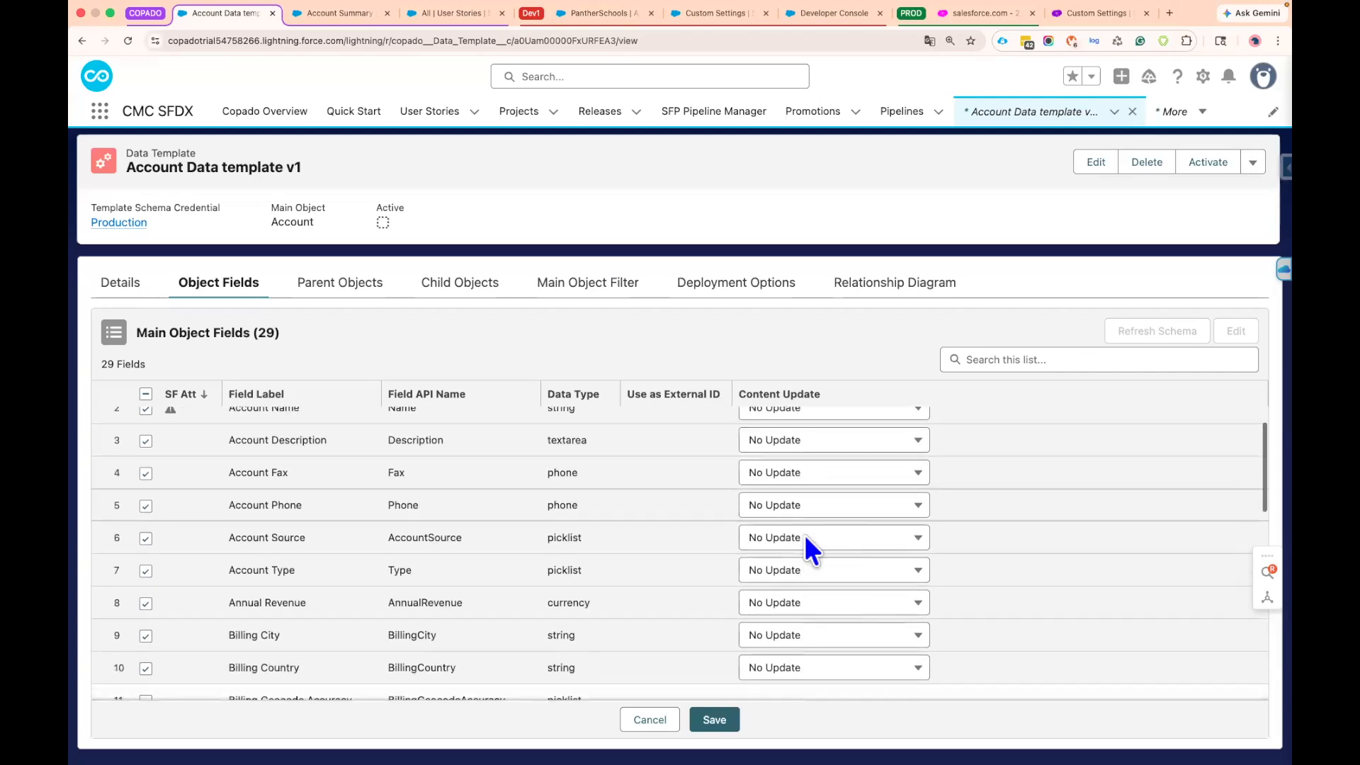
# Examine the Content Update options available for the Account Name and Account Description fields
pyautogui.scroll(2, 806, 517)
pyautogui.scroll(1, 761, 481)
pyautogui.click(857, 459)
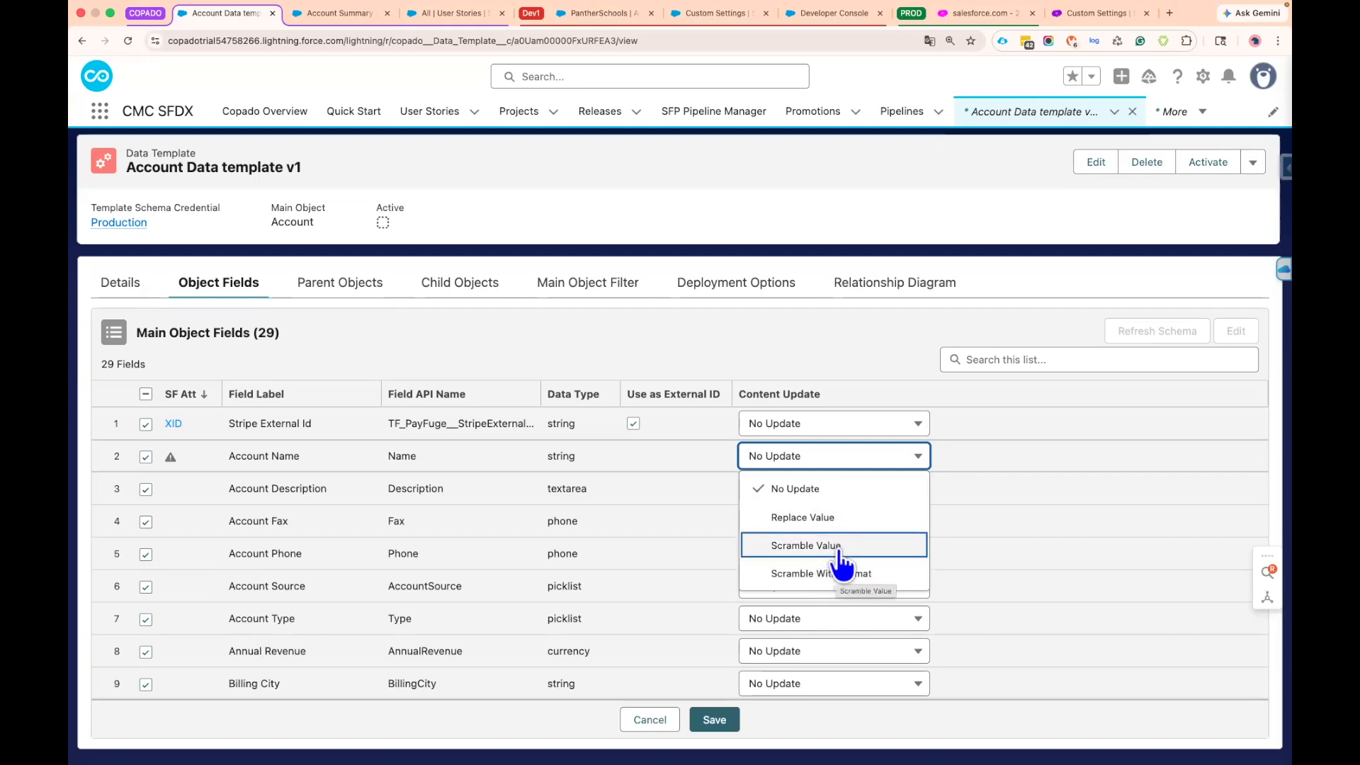
pyautogui.click(988, 528)
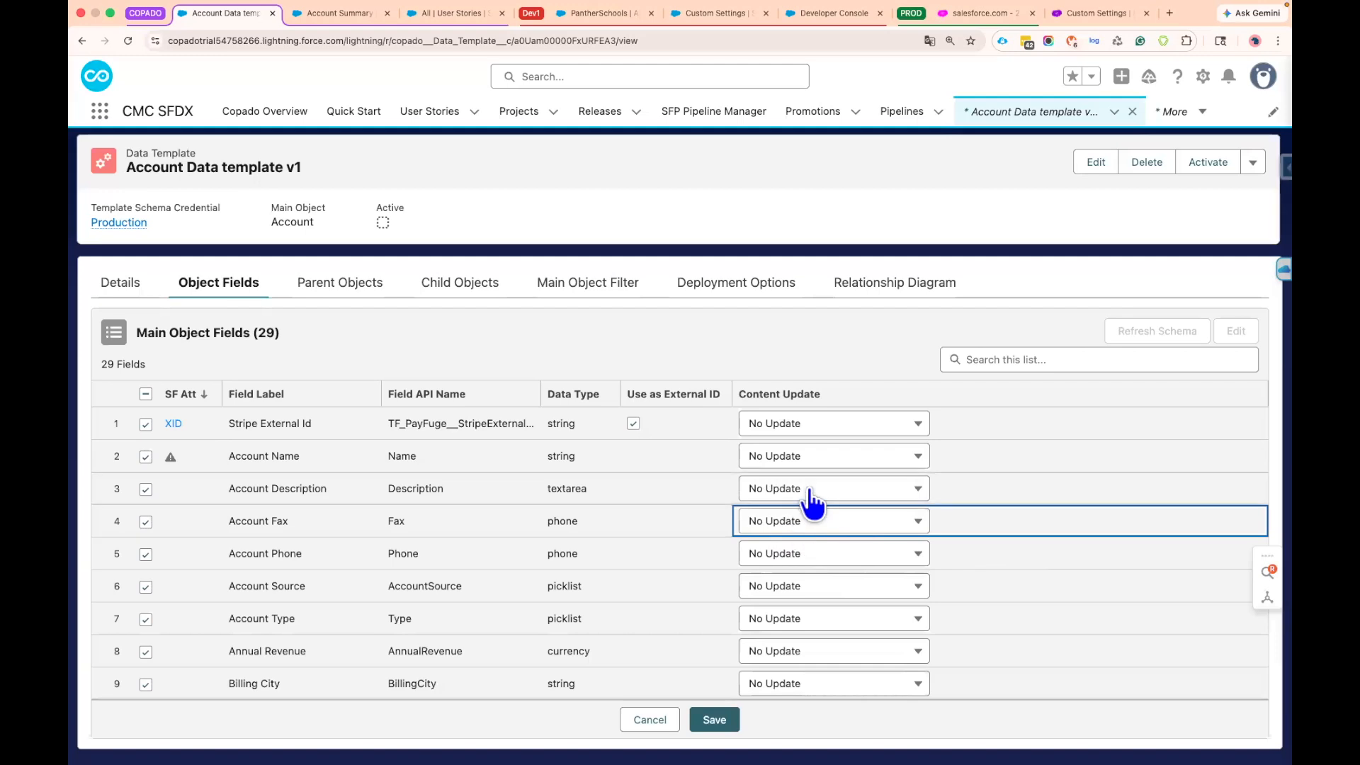
pyautogui.click(810, 490)
pyautogui.click(1006, 598)
# Set the Account Phone field's content update to Scramble With Format and save the main object fields
pyautogui.scroll(-2, 791, 601)
pyautogui.scroll(-1, 790, 600)
pyautogui.scroll(1, 795, 617)
pyautogui.click(836, 476)
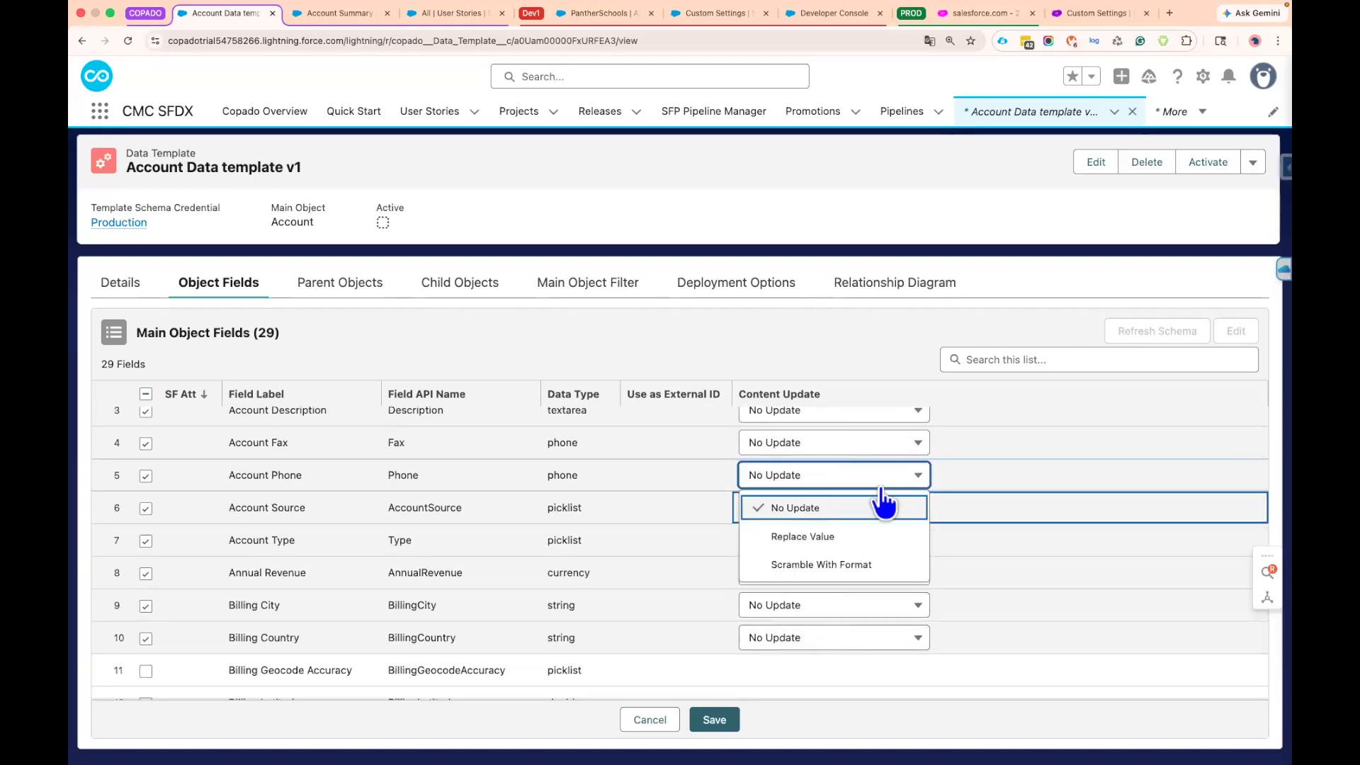
pyautogui.click(830, 577)
pyautogui.click(970, 474)
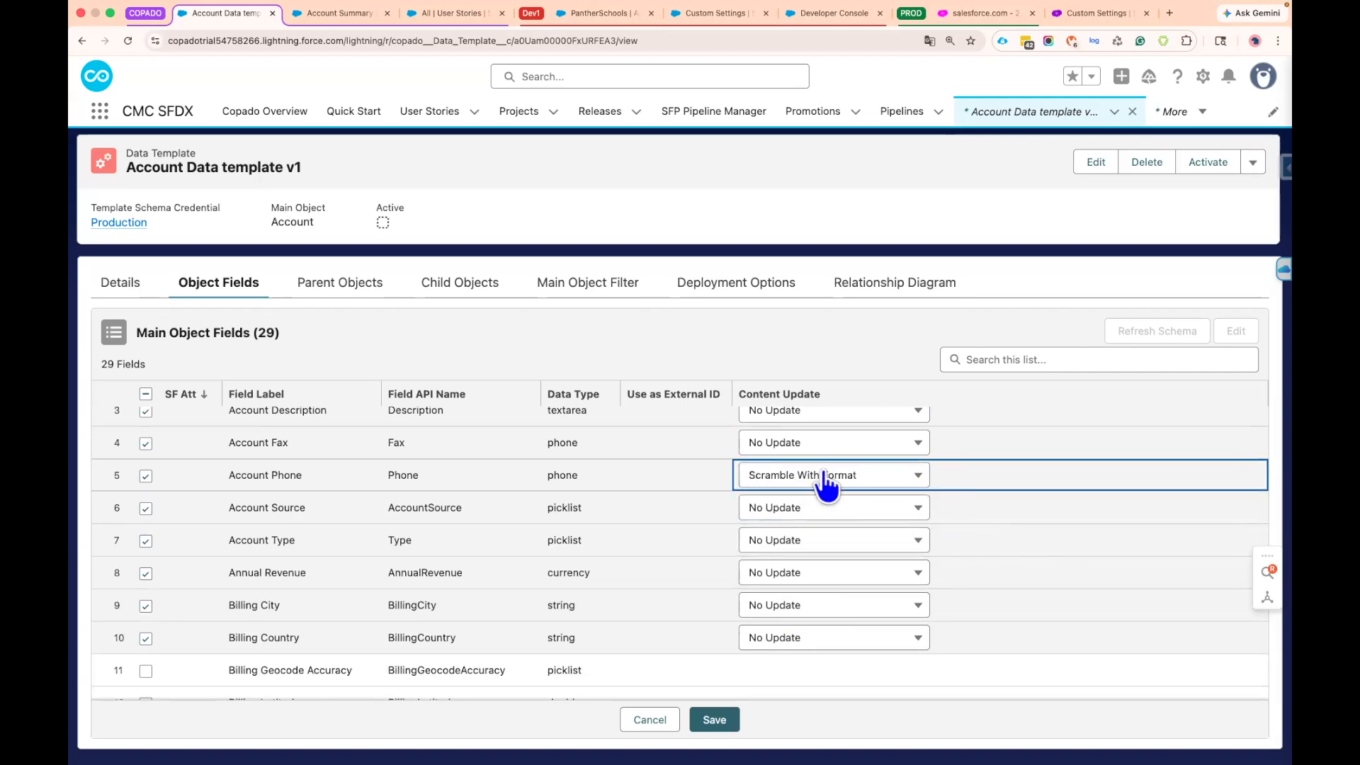
pyautogui.click(715, 720)
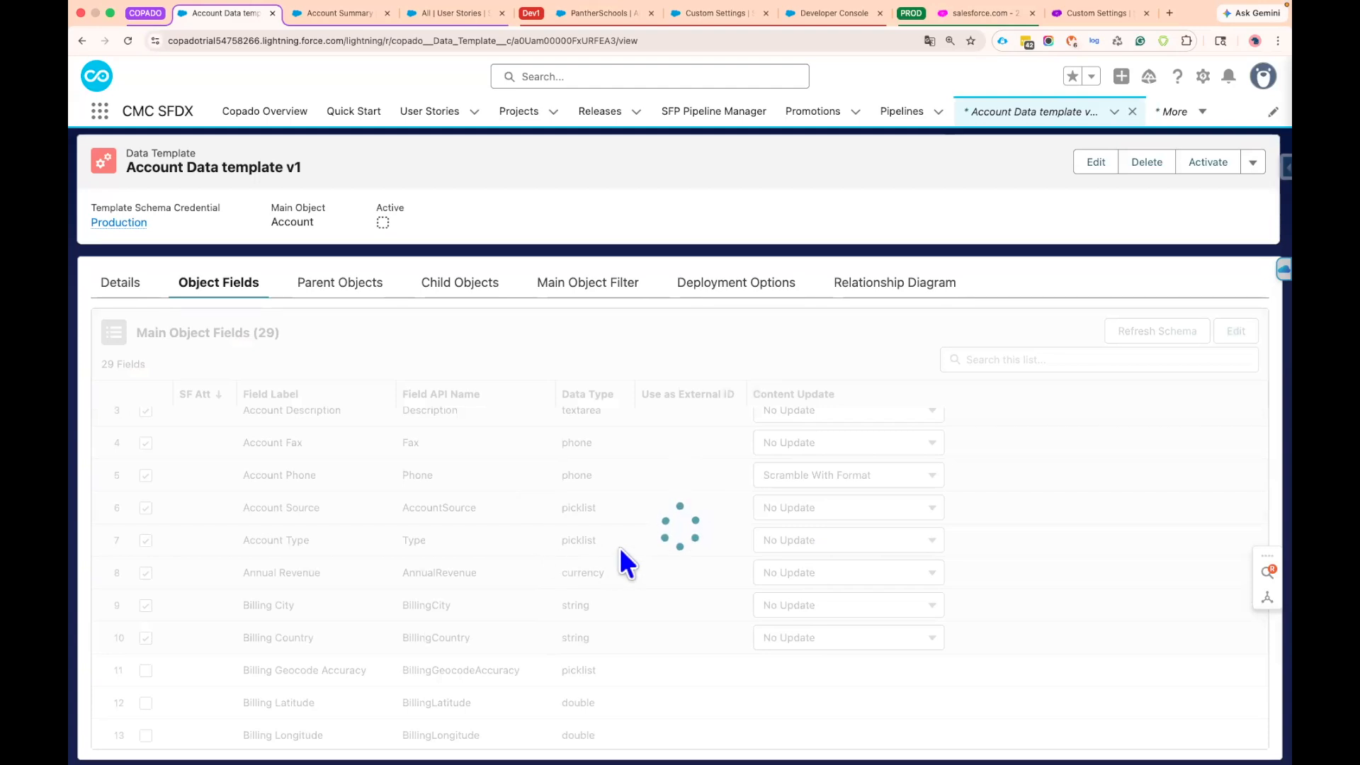
# Review the saved main object fields and the template's schema credential
pyautogui.scroll(3, 636, 543)
pyautogui.scroll(-10, 636, 543)
pyautogui.scroll(10, 636, 543)
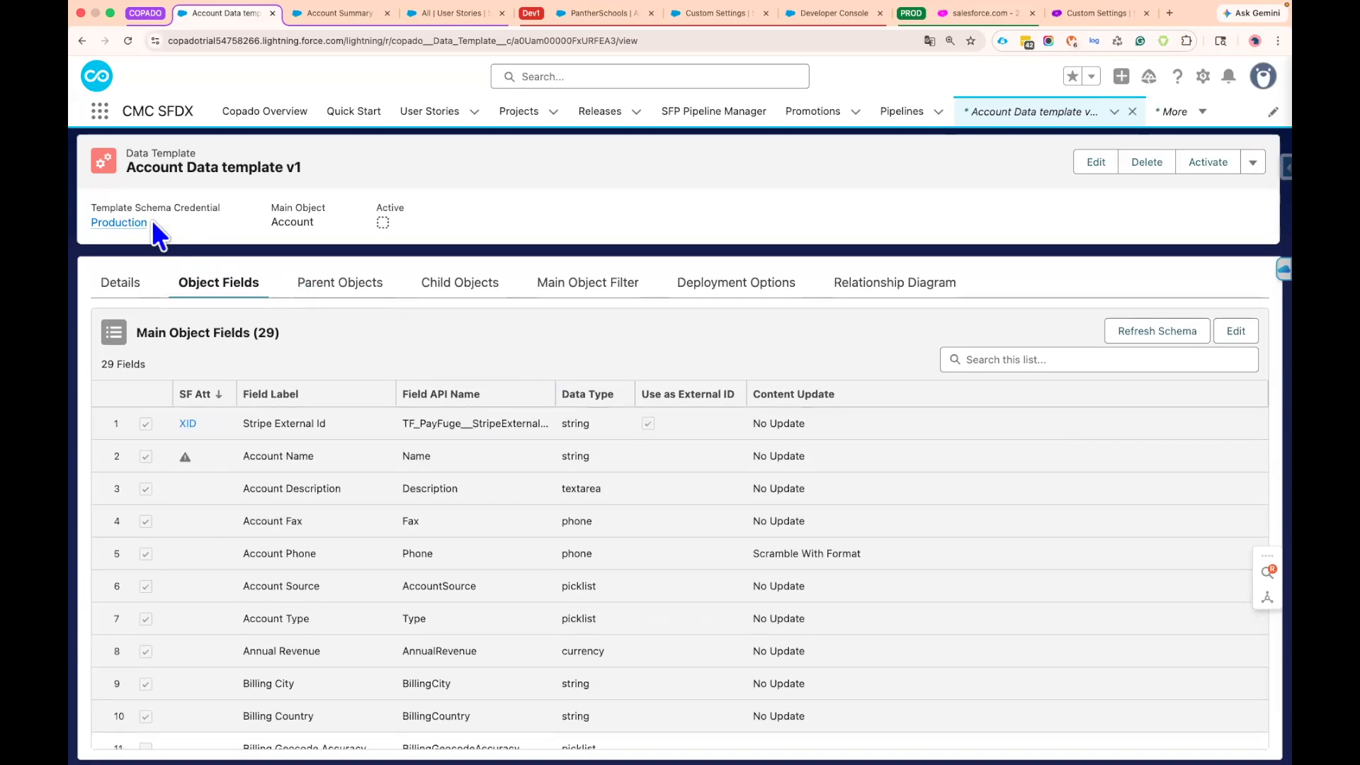
pyautogui.moveTo(87, 215); pyautogui.dragTo(85, 216)
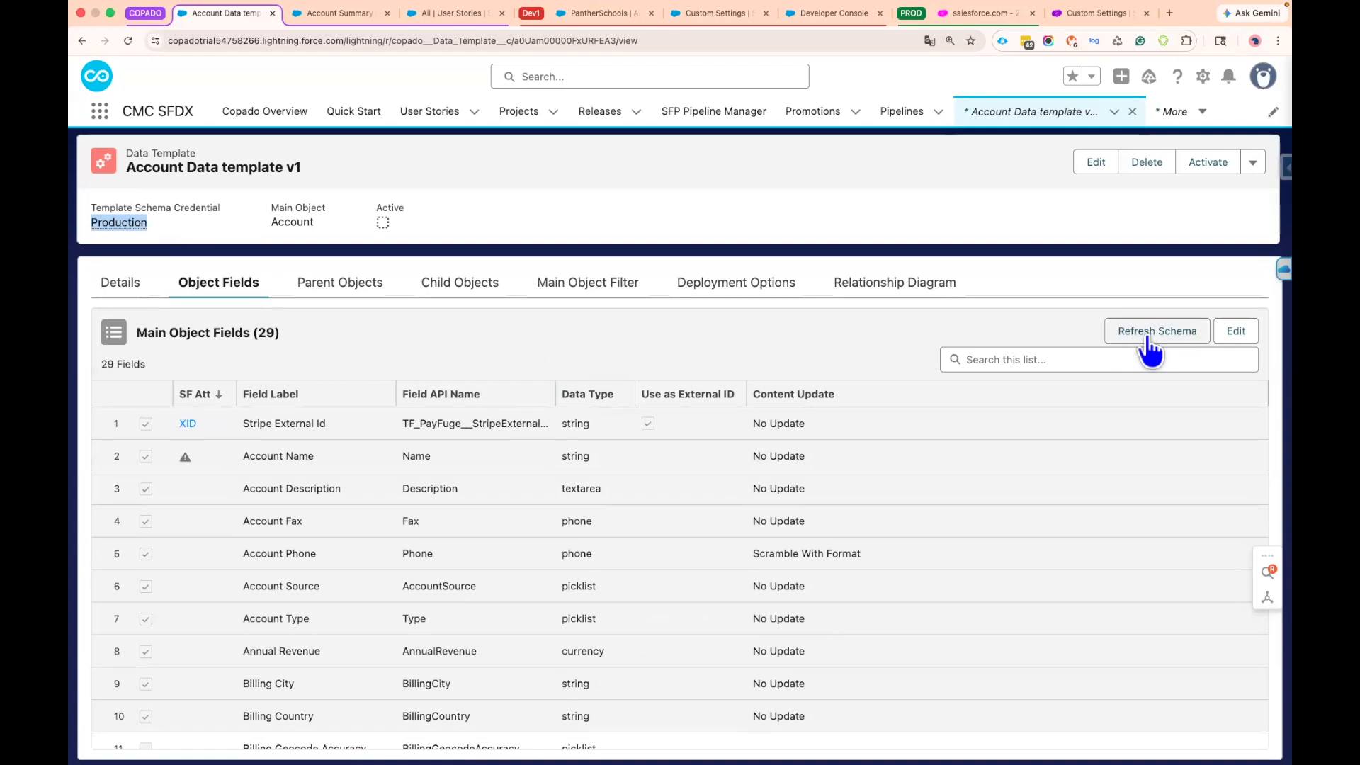
pyautogui.scroll(-5, 692, 461)
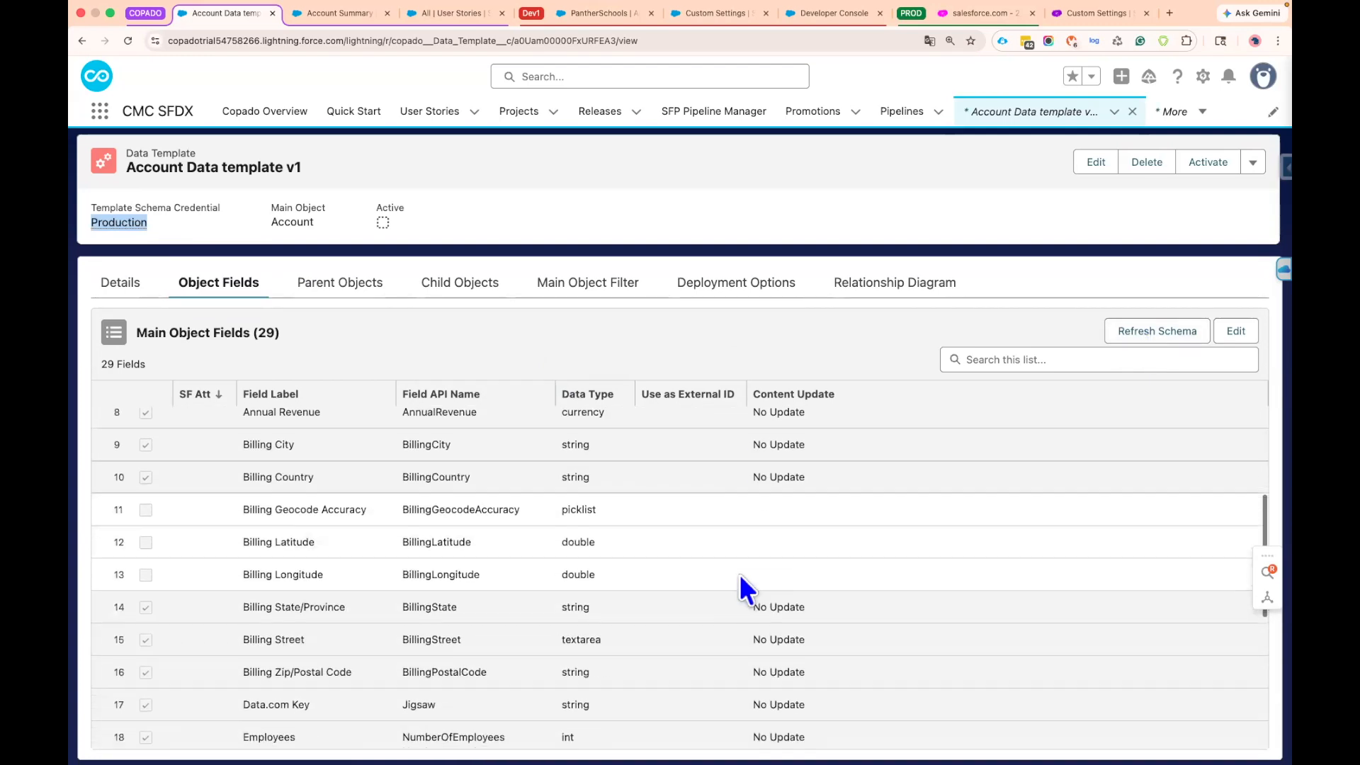
pyautogui.scroll(-1, 740, 581)
pyautogui.scroll(5, 742, 575)
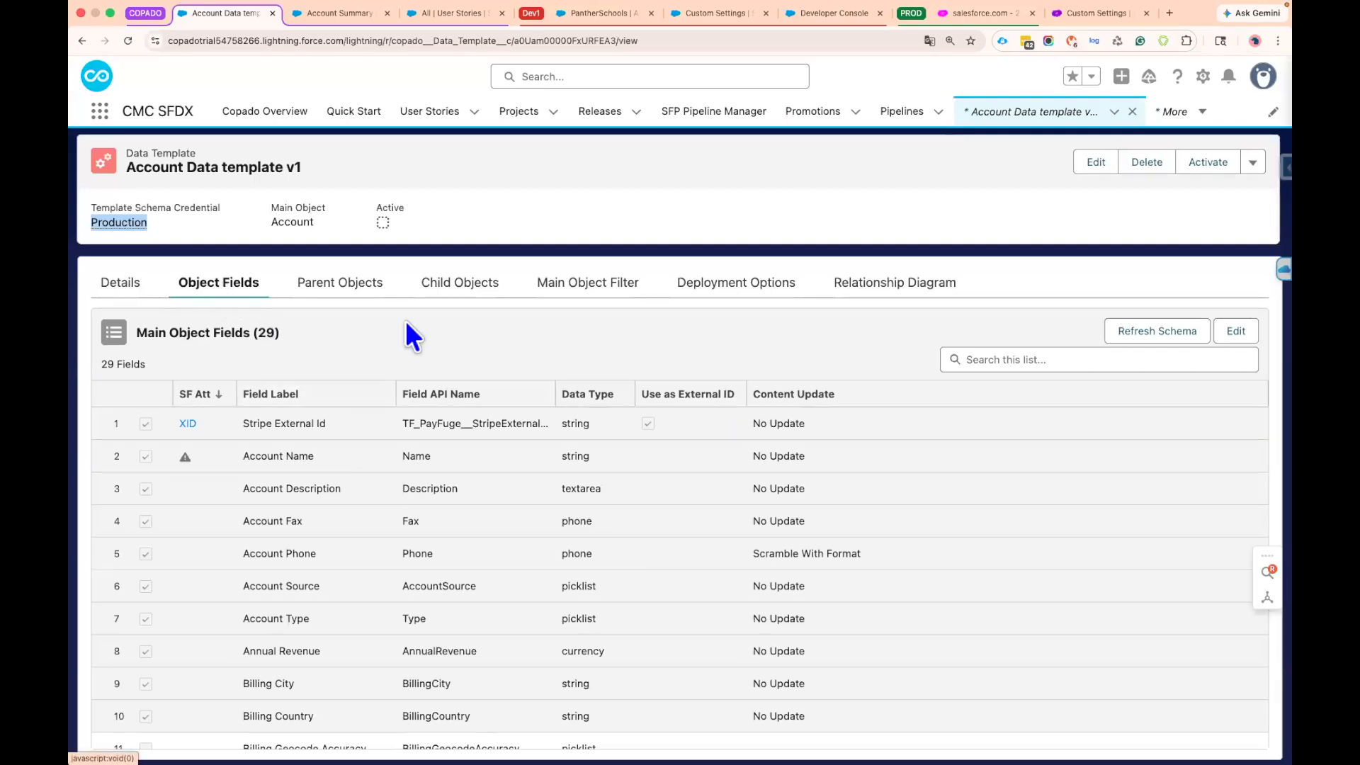
# Examine the Account template's parent objects and its list of child objects, locating the Contact relationship
pyautogui.click(351, 287)
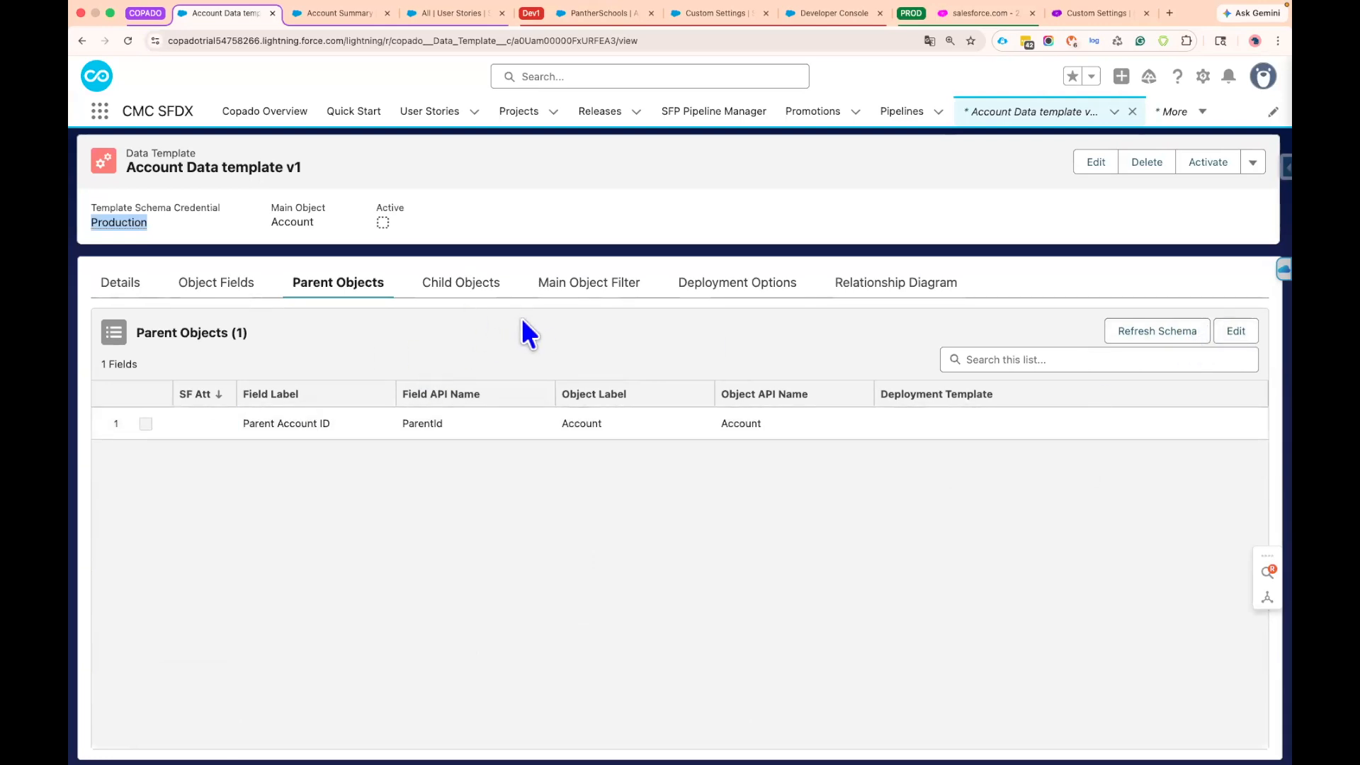
pyautogui.click(471, 292)
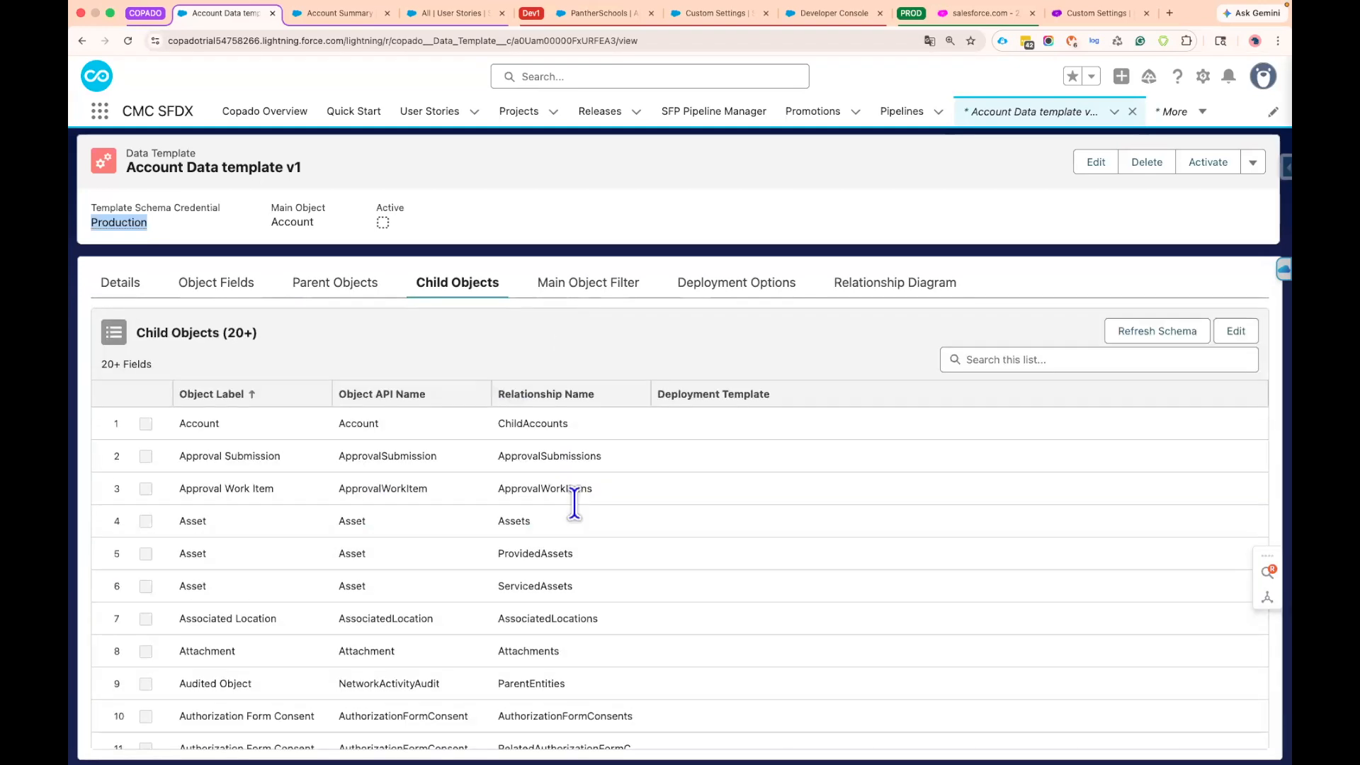
pyautogui.scroll(-10, 602, 490)
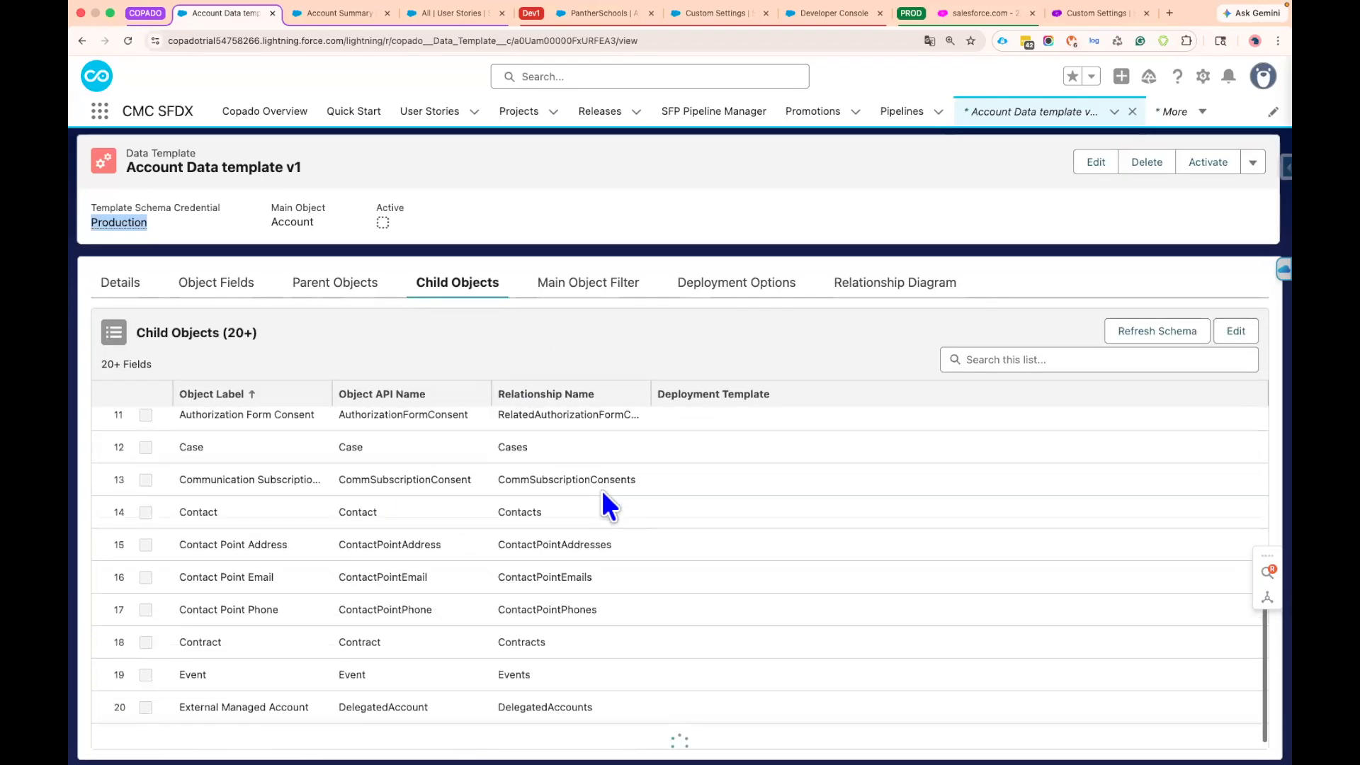
pyautogui.scroll(-5, 602, 490)
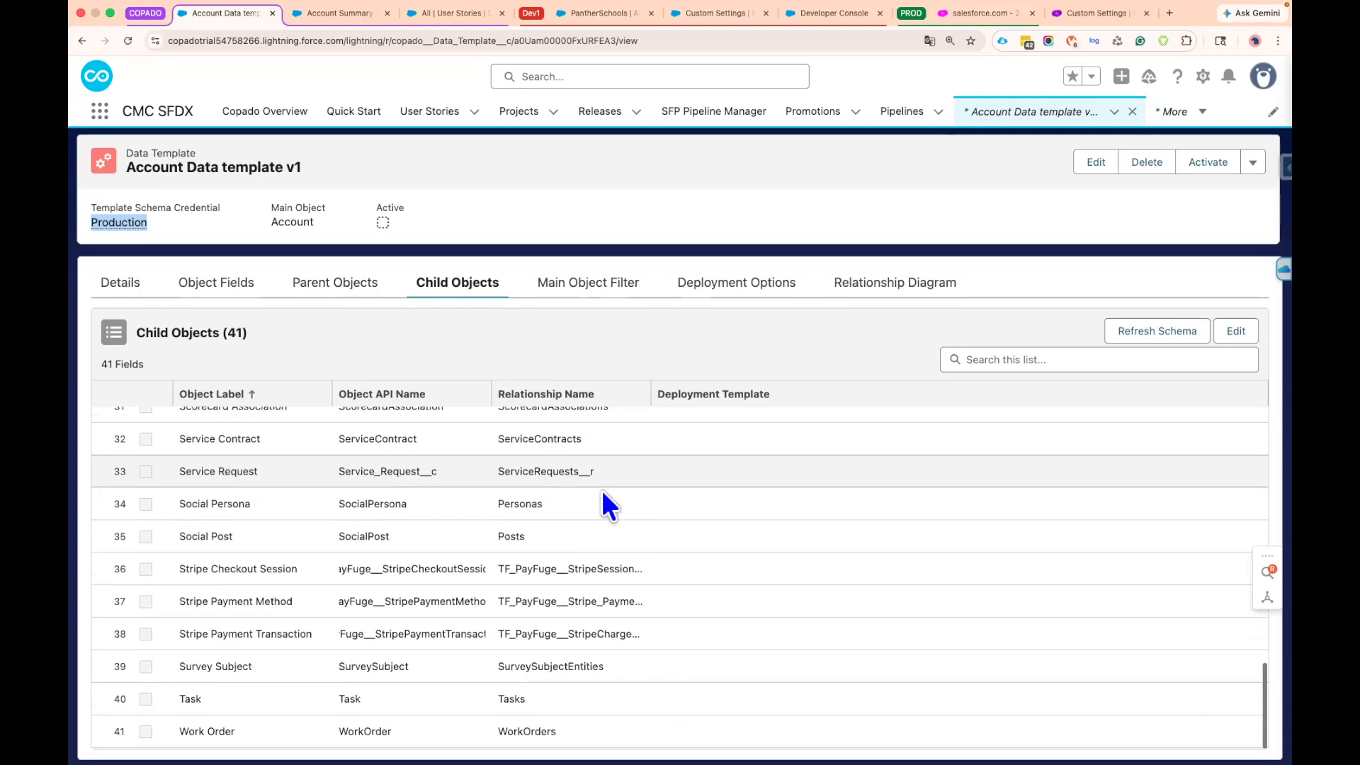
pyautogui.scroll(15, 560, 503)
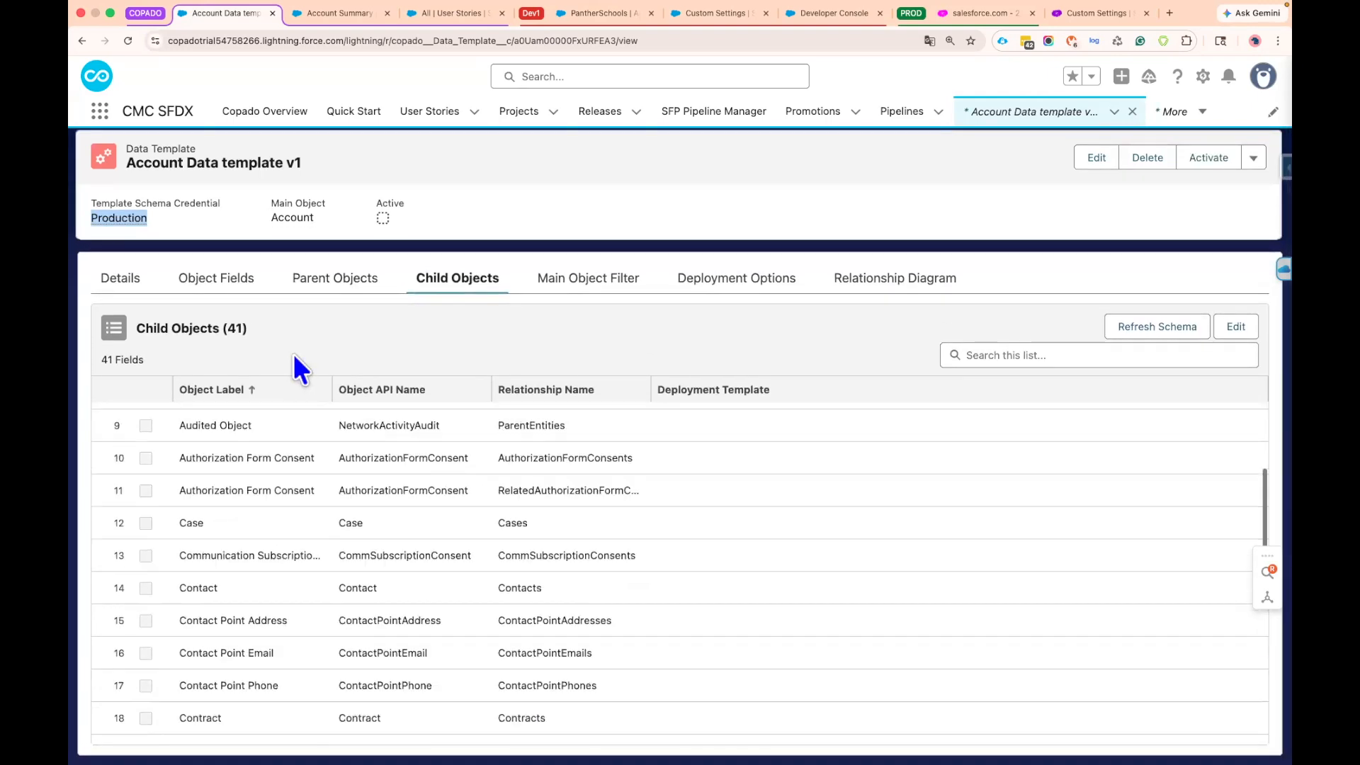
pyautogui.moveTo(273, 216); pyautogui.dragTo(308, 216)
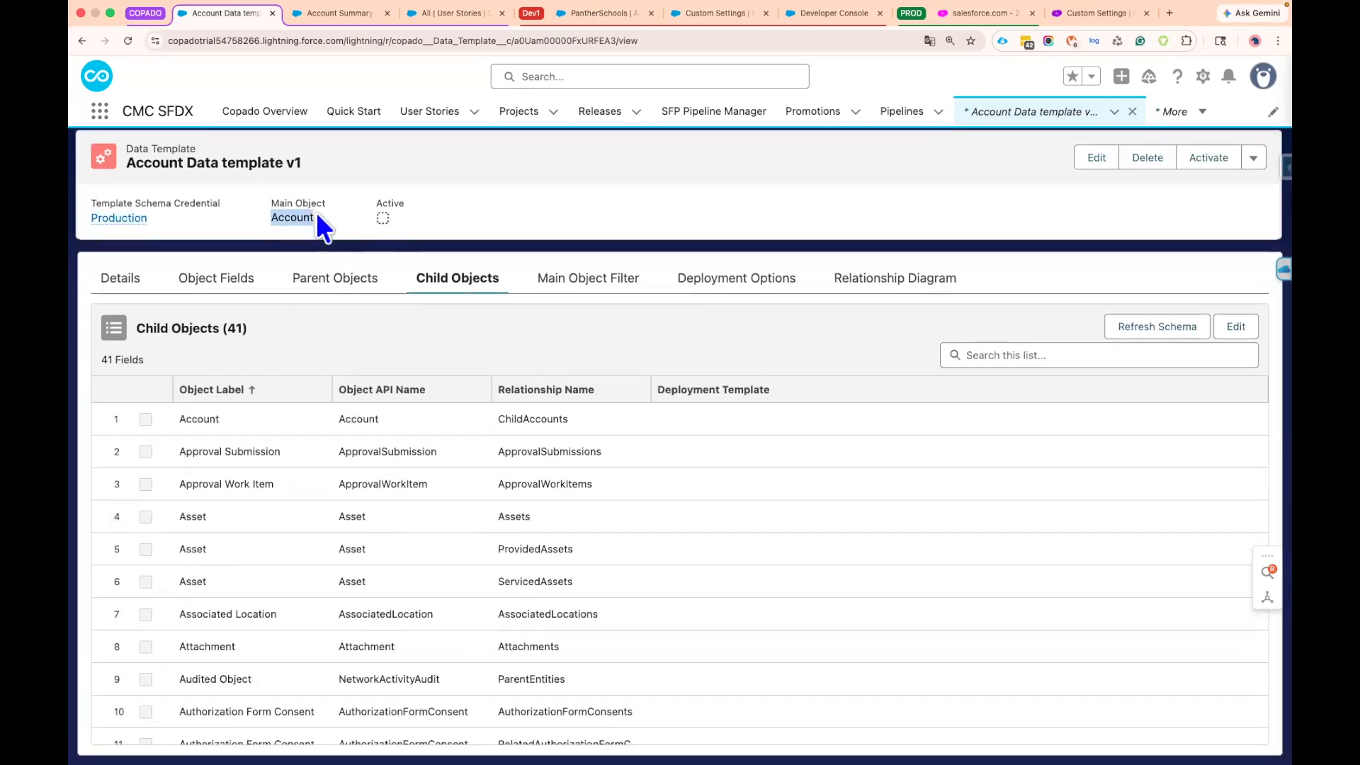
pyautogui.click(477, 336)
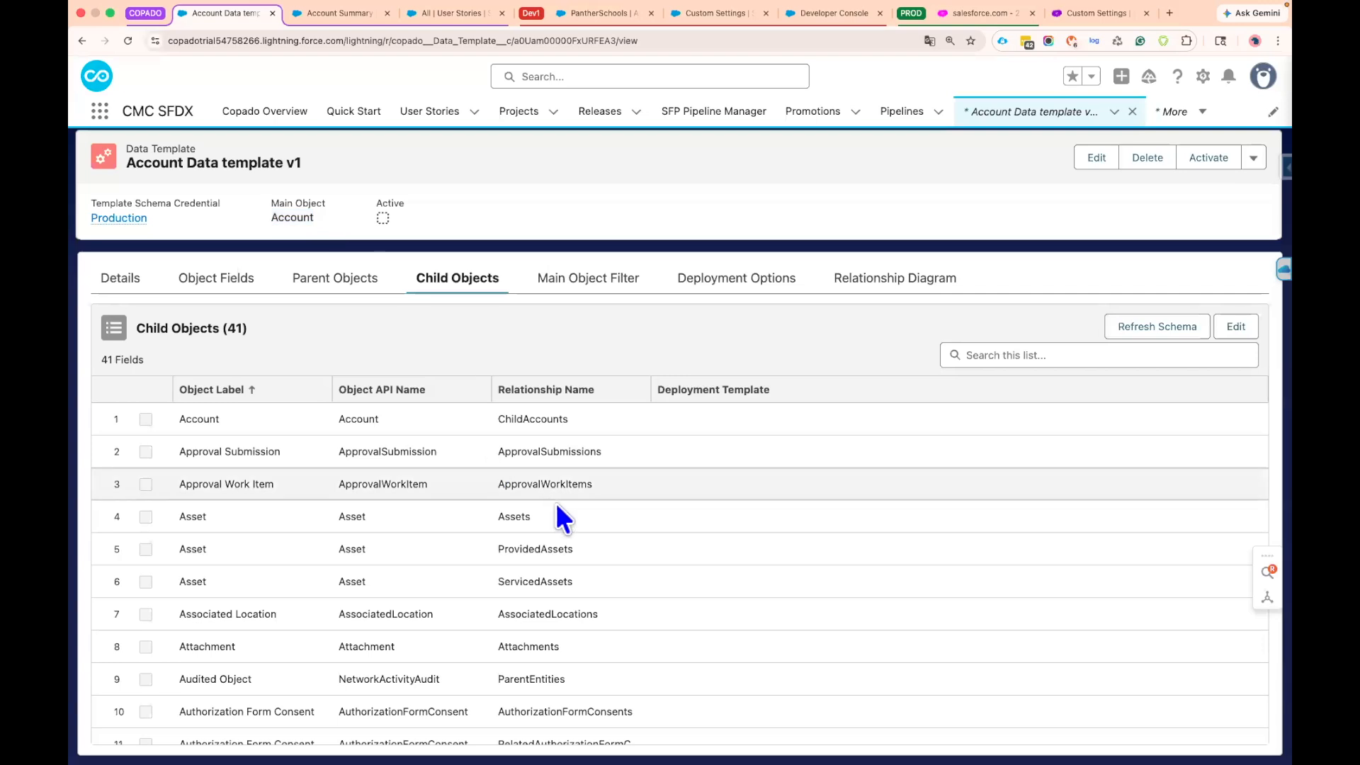
pyautogui.scroll(-5, 555, 503)
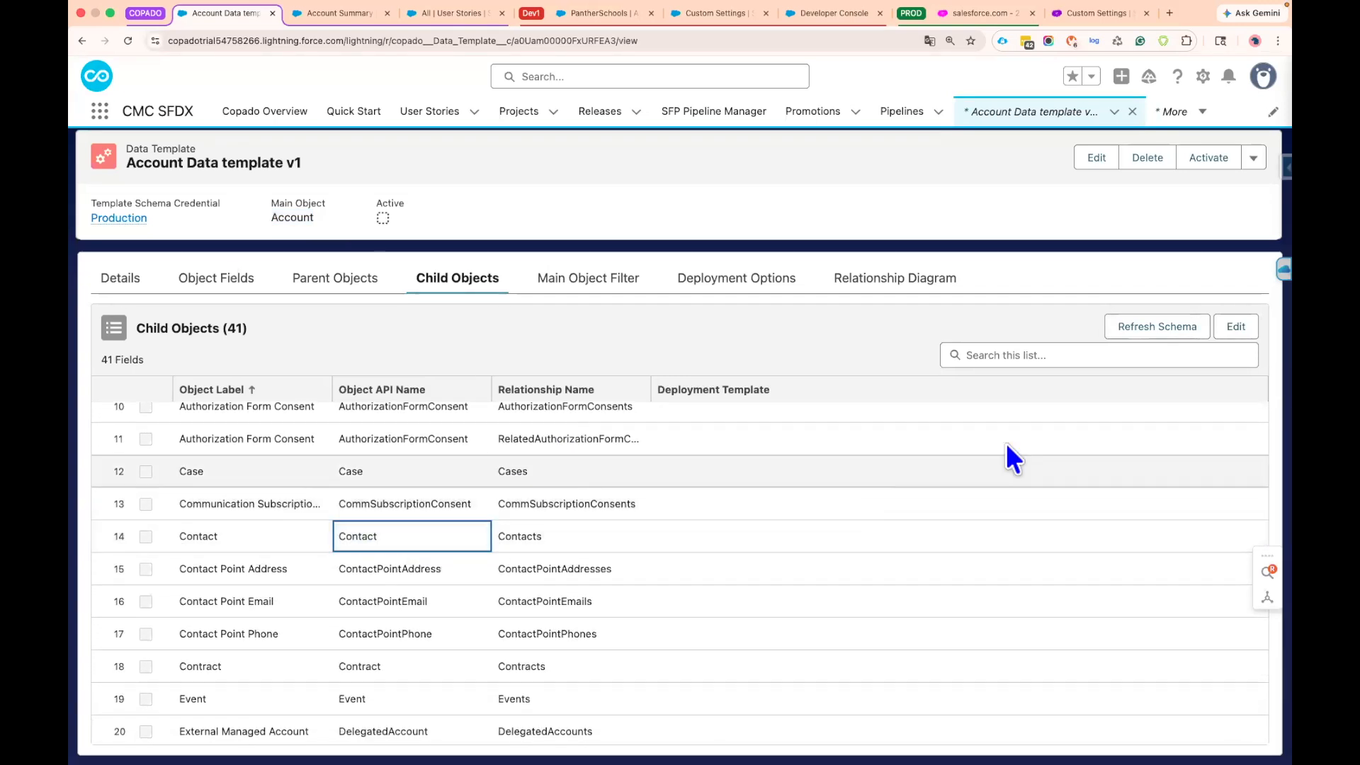
# Include the Contact child object and create a new data template for it named Contact Data Template v1
pyautogui.click(1236, 327)
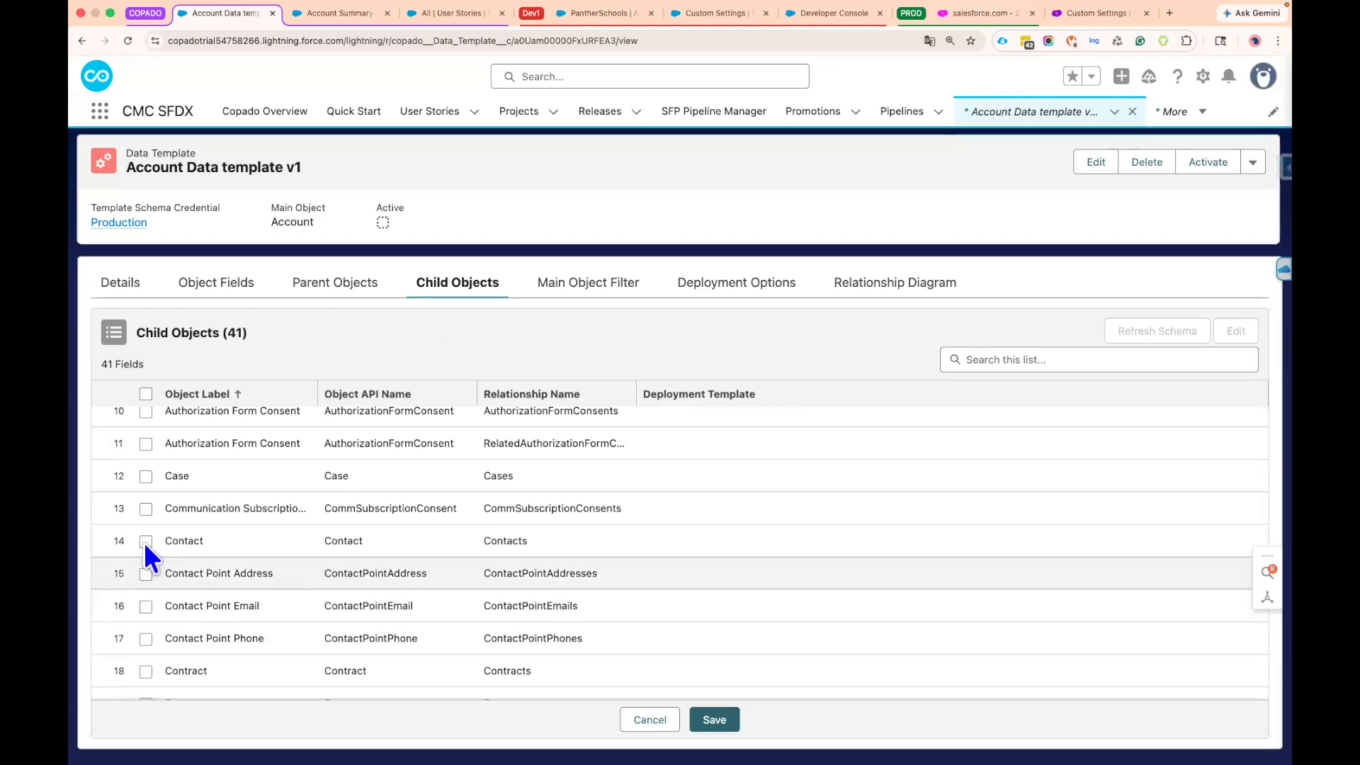
pyautogui.click(145, 540)
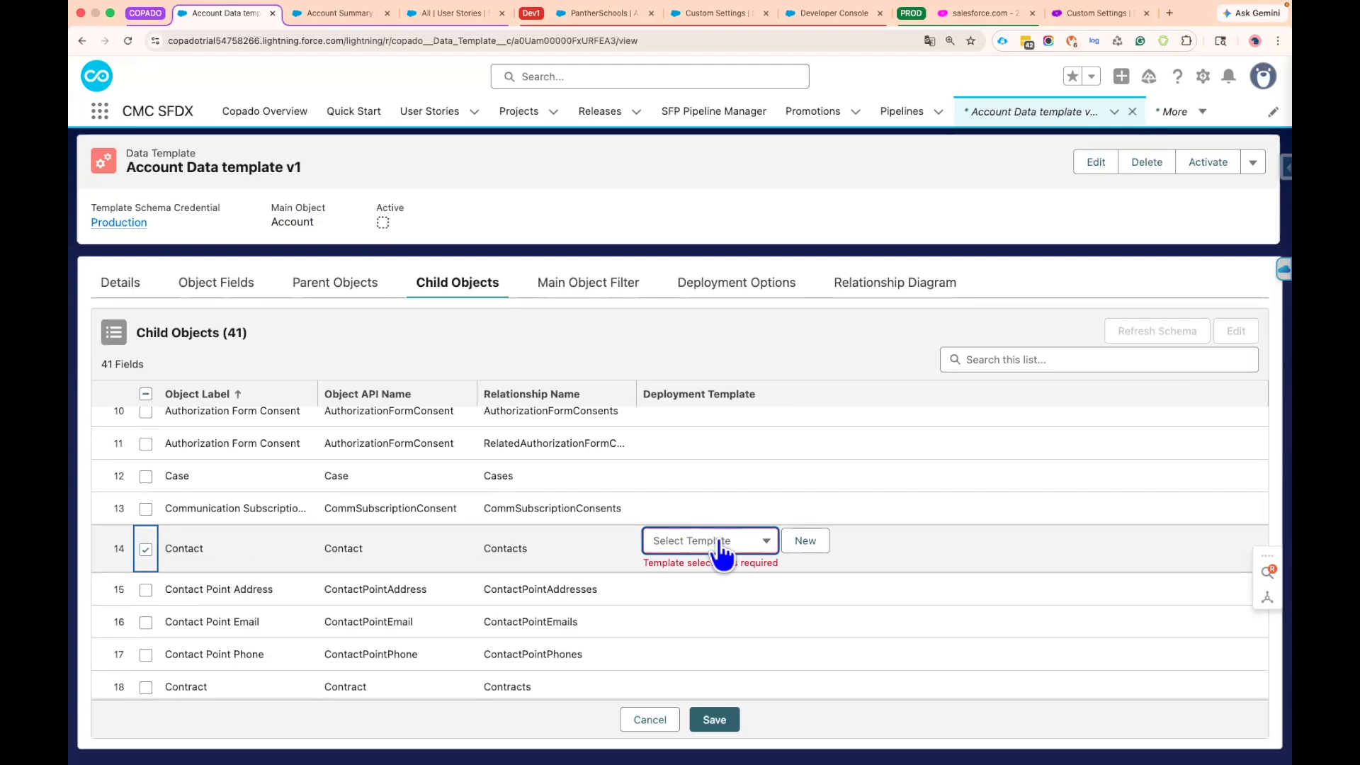
pyautogui.click(808, 539)
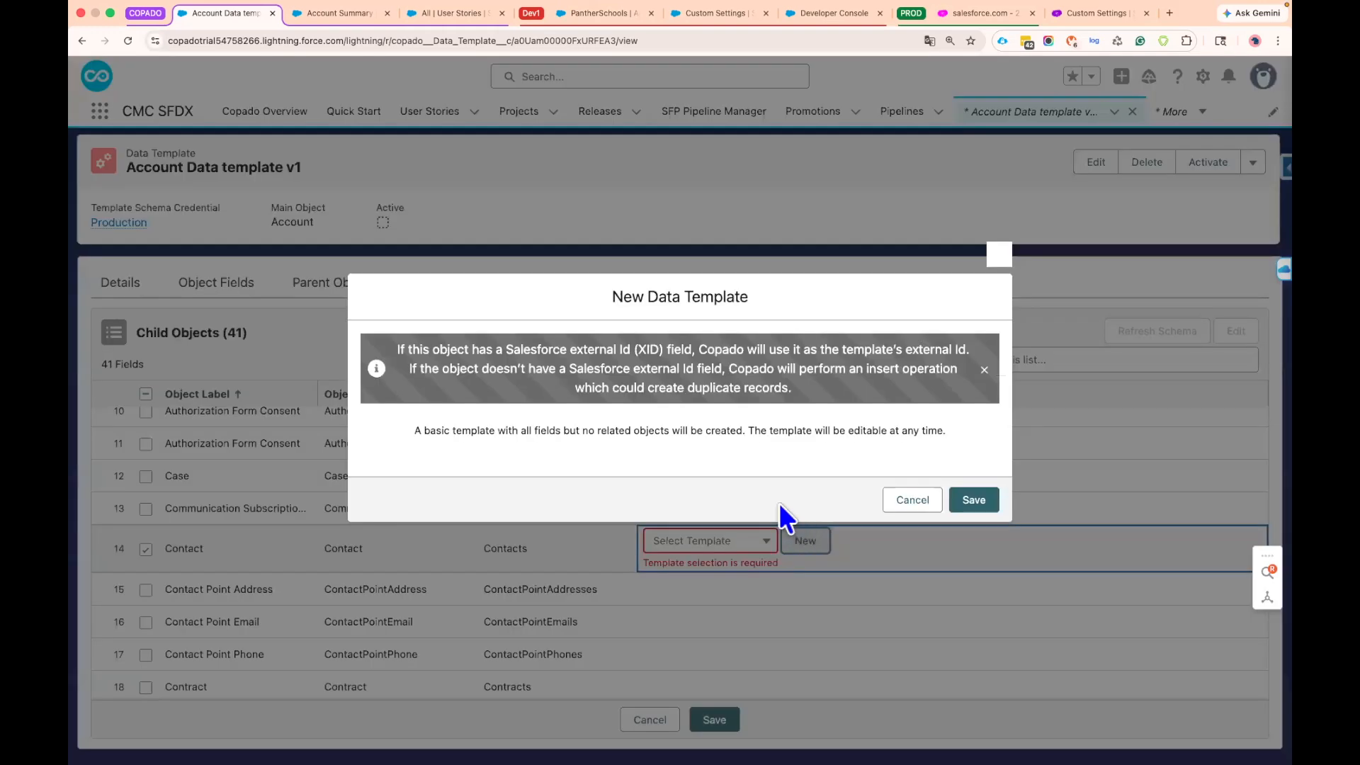
pyautogui.moveTo(504, 465); pyautogui.dragTo(374, 466)
pyautogui.click(536, 467)
pyautogui.doubleClick(438, 468)
pyautogui.write('Data Template v2')
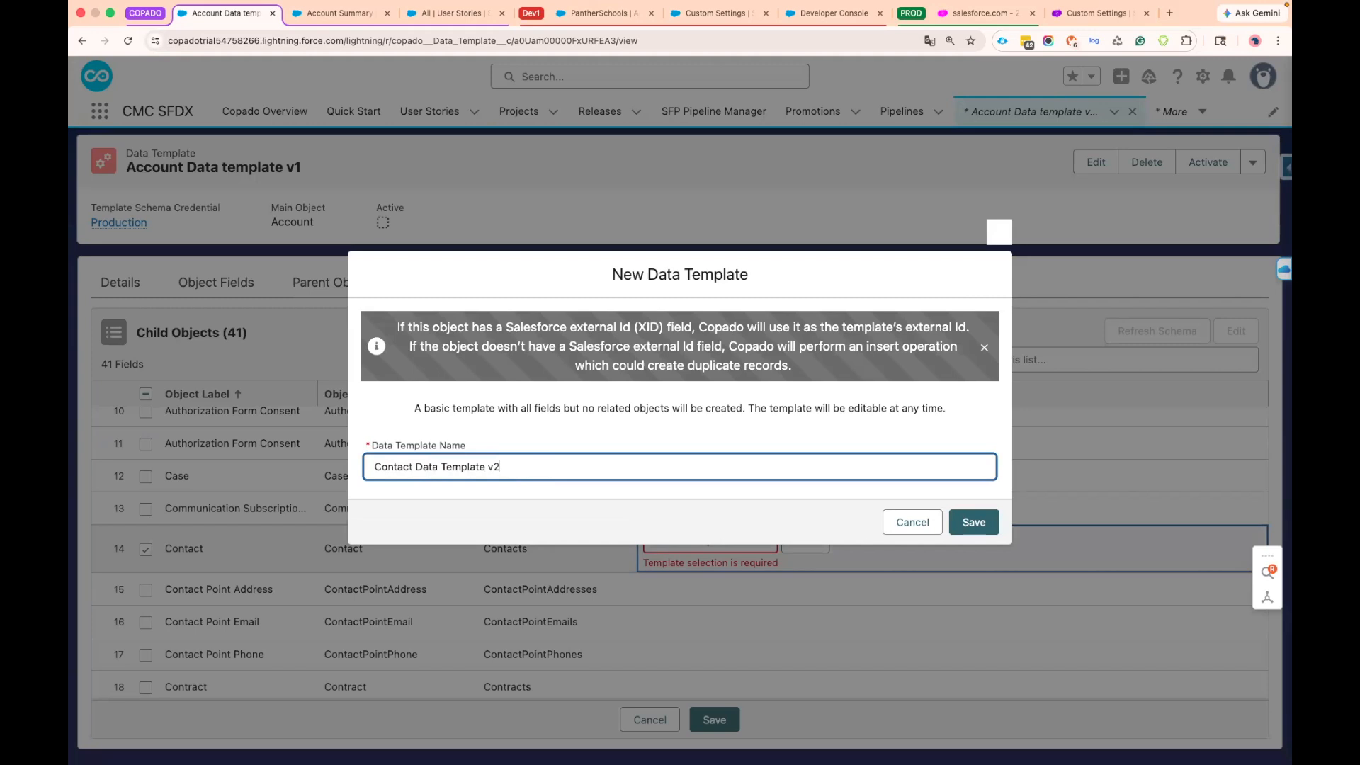
pyautogui.press('BackSpace')
pyautogui.write('1')
pyautogui.click(975, 524)
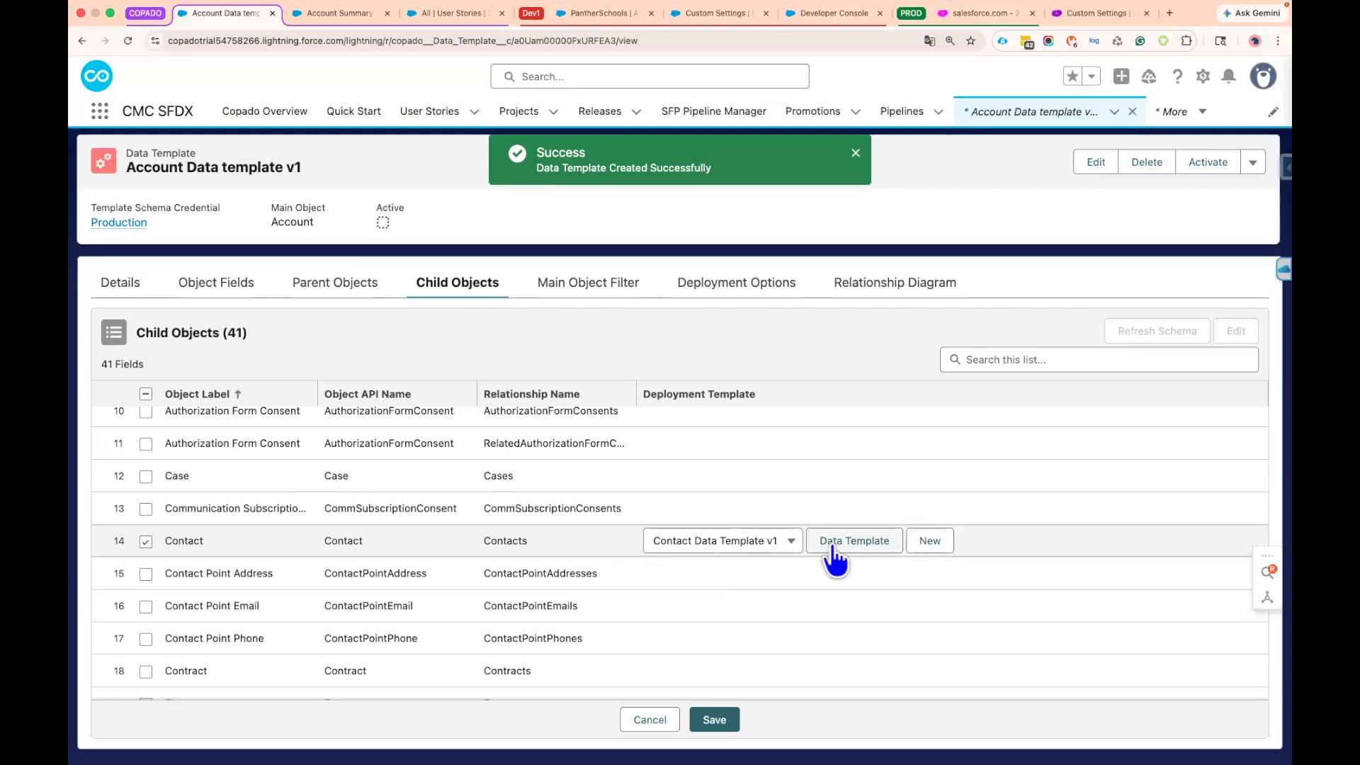
# View the new Contact template, return to the Account template and save its child object selection
pyautogui.click(854, 541)
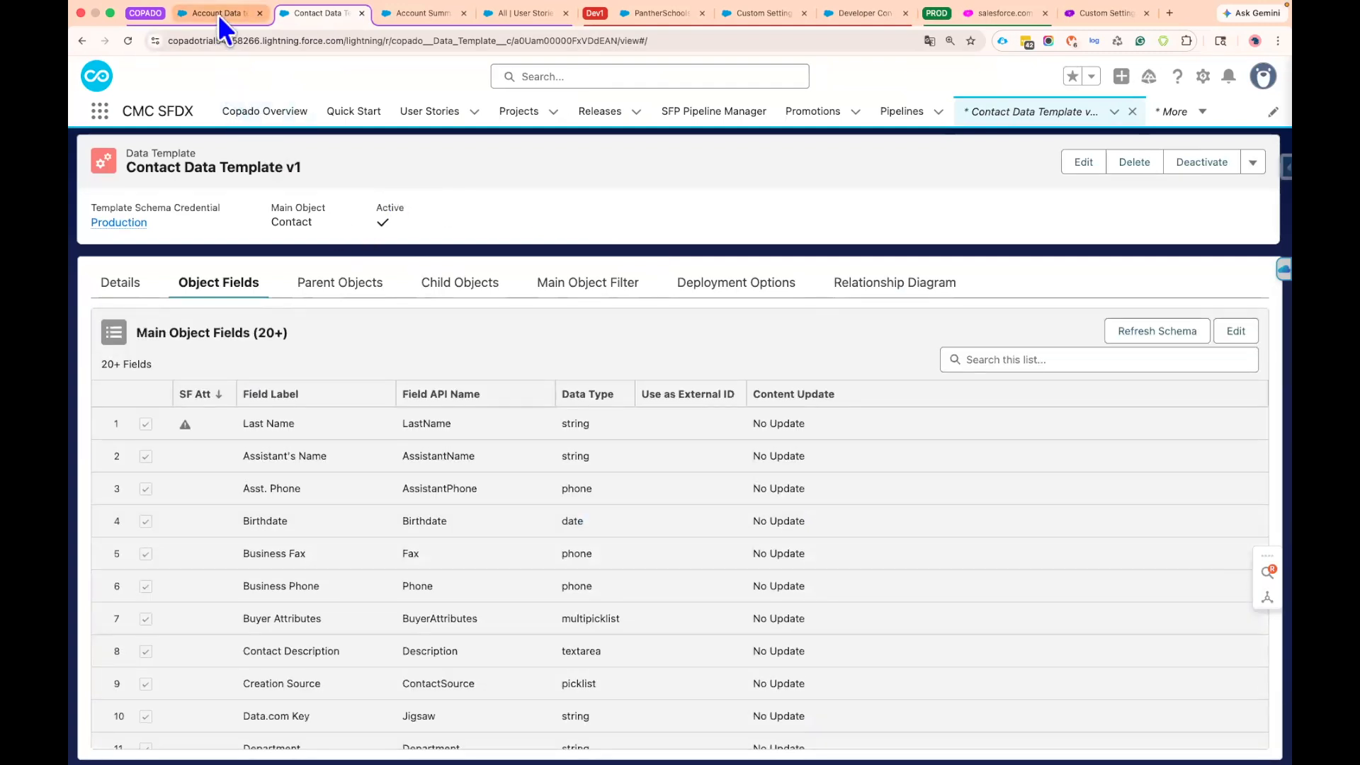
pyautogui.click(218, 14)
pyautogui.click(715, 720)
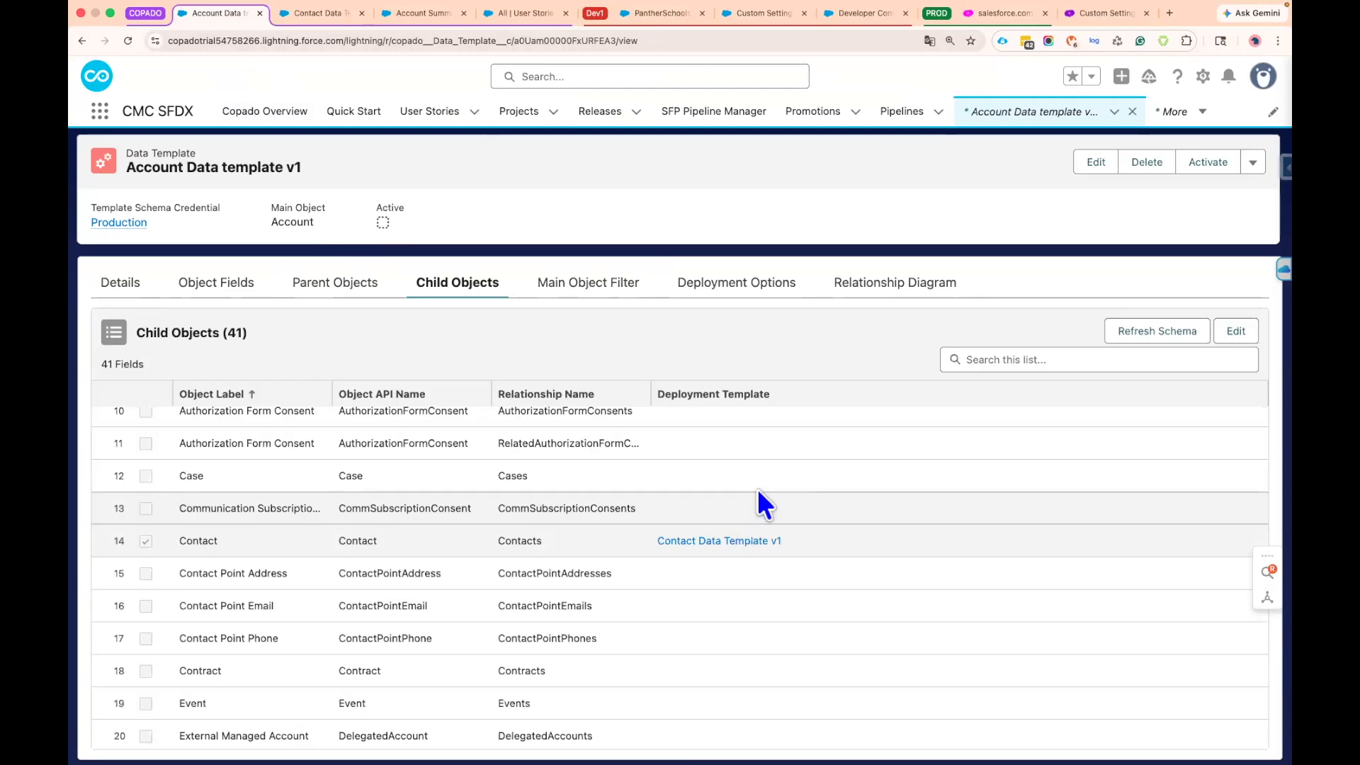
# Review the saved child objects and sort the list by deployment template
pyautogui.scroll(-5, 601, 542)
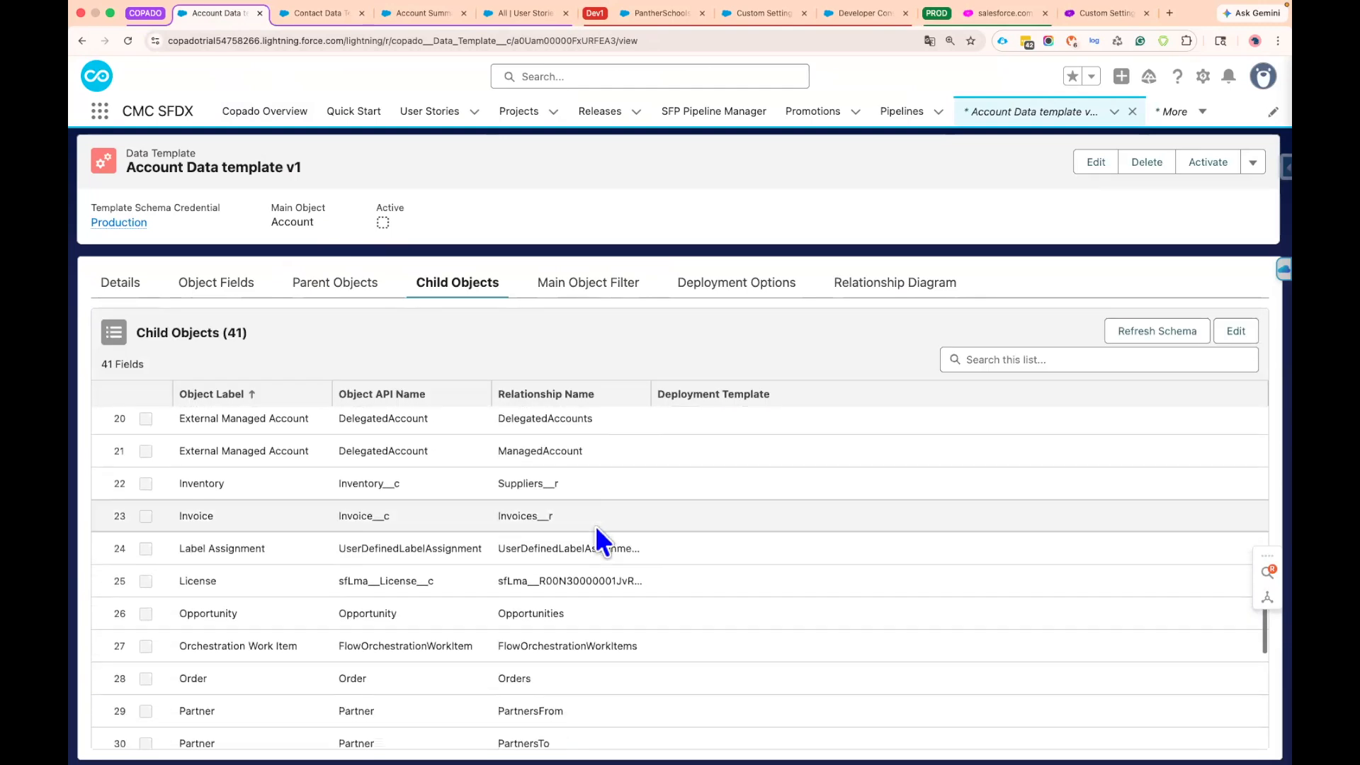
pyautogui.scroll(-5, 595, 526)
pyautogui.scroll(15, 595, 526)
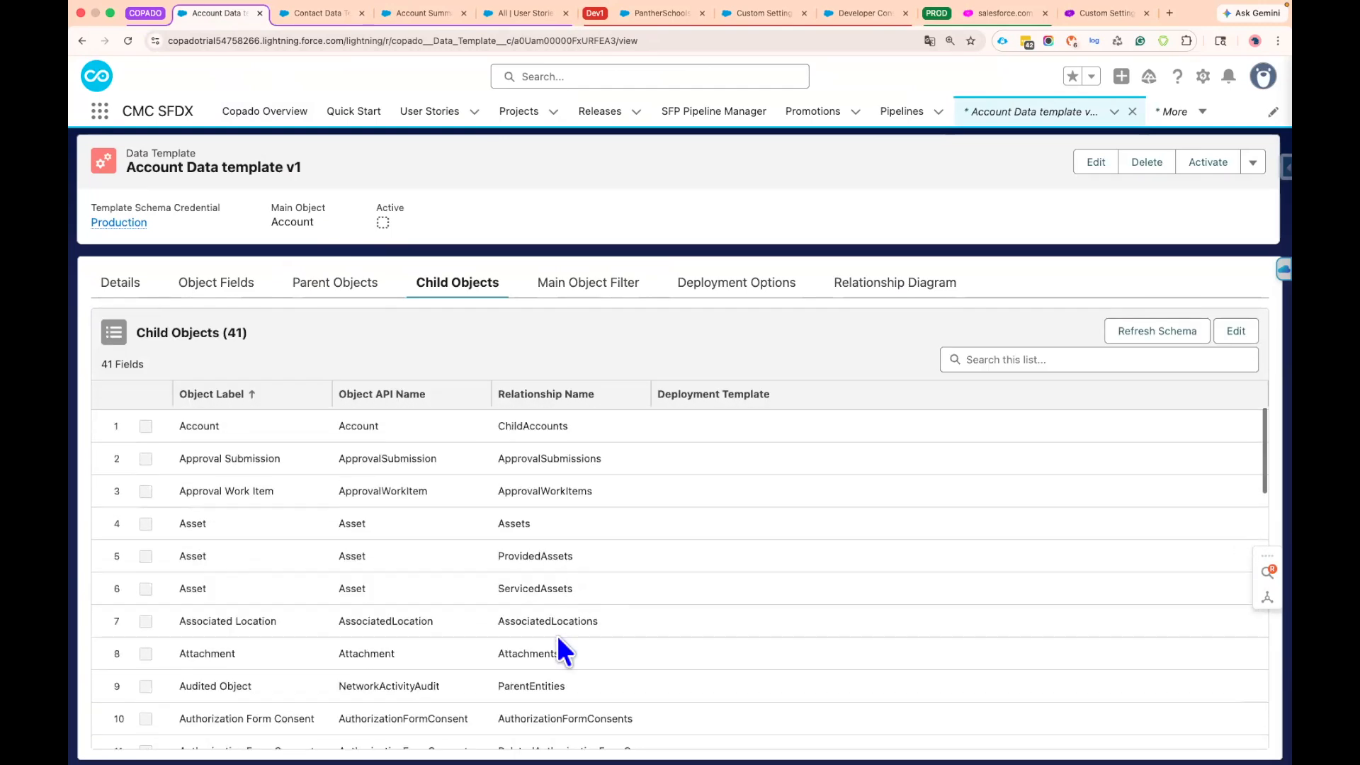
pyautogui.click(637, 391)
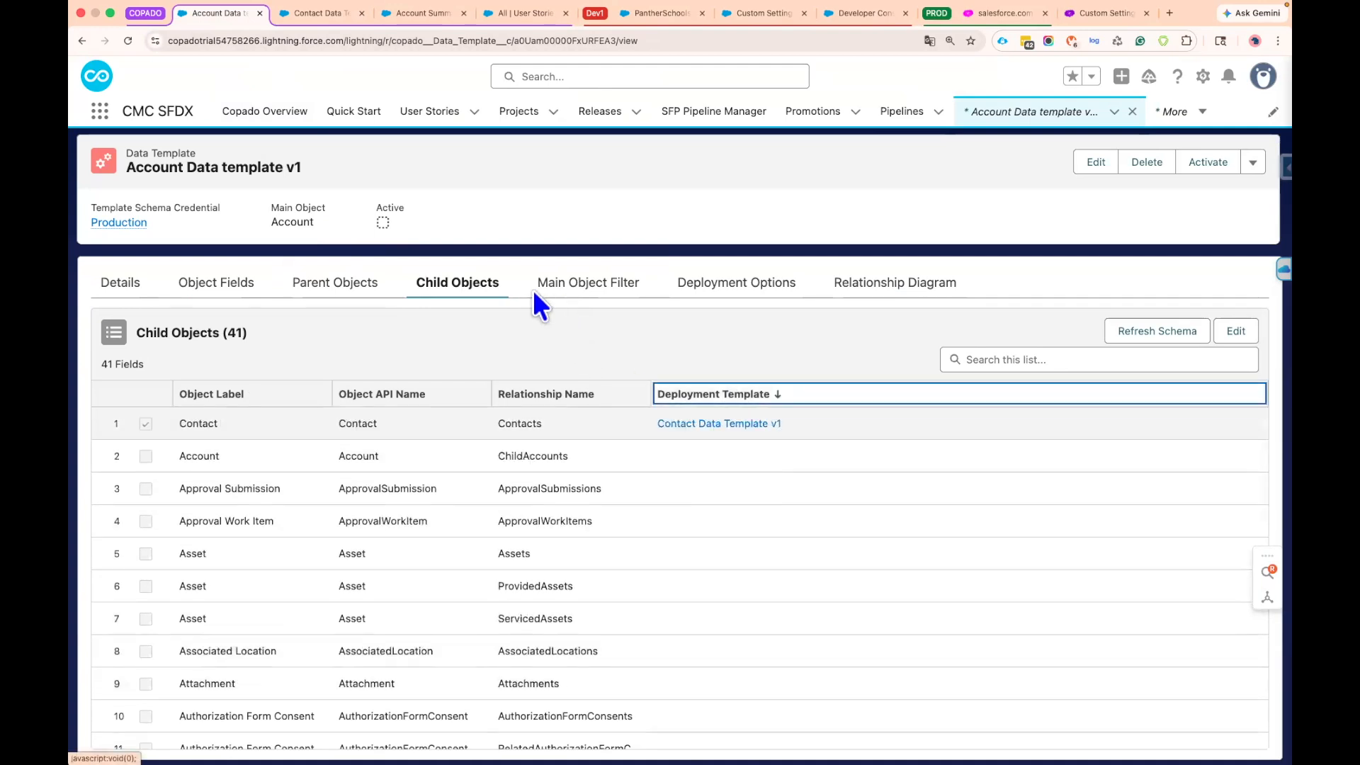
# Examine the Max. Record Limit and Batch Size settings of the main object filter
pyautogui.click(599, 285)
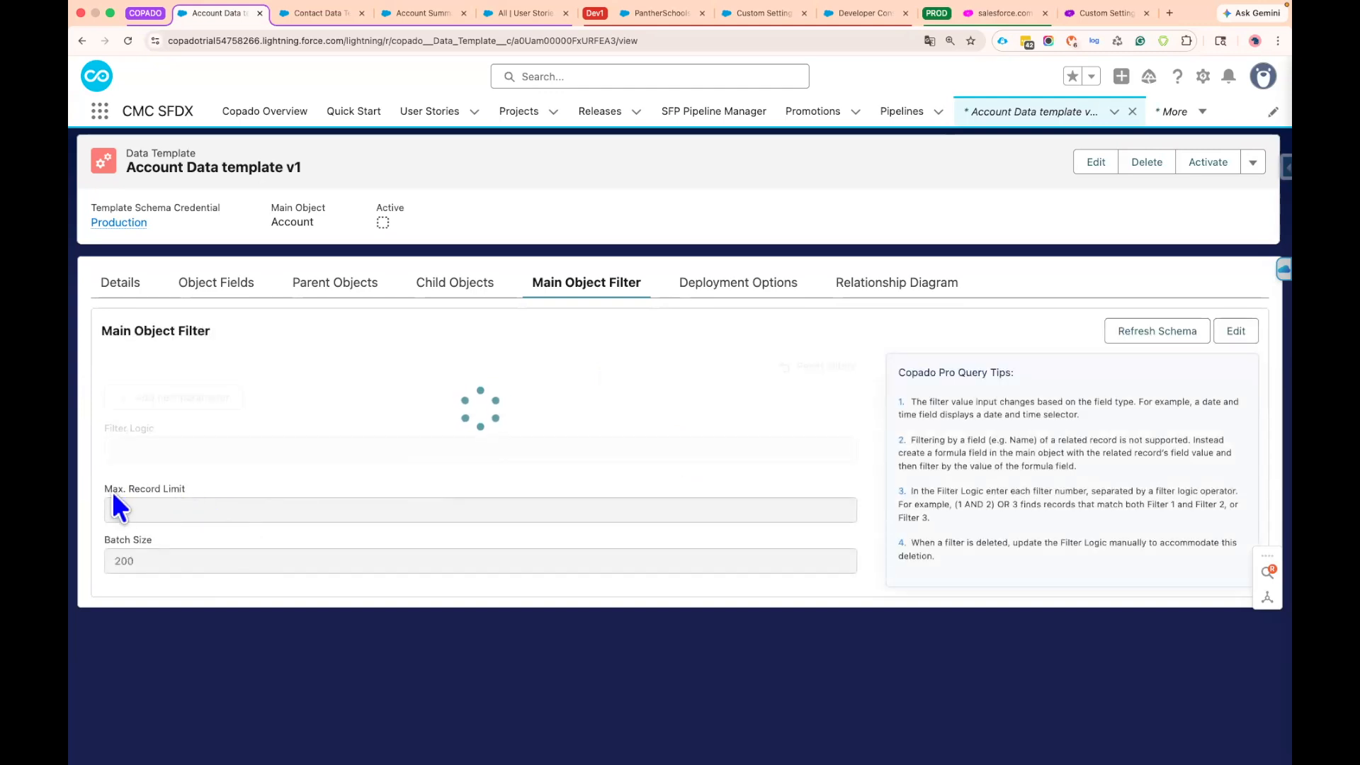
pyautogui.moveTo(104, 490); pyautogui.dragTo(227, 493)
pyautogui.moveTo(104, 541); pyautogui.dragTo(226, 542)
pyautogui.click(229, 542)
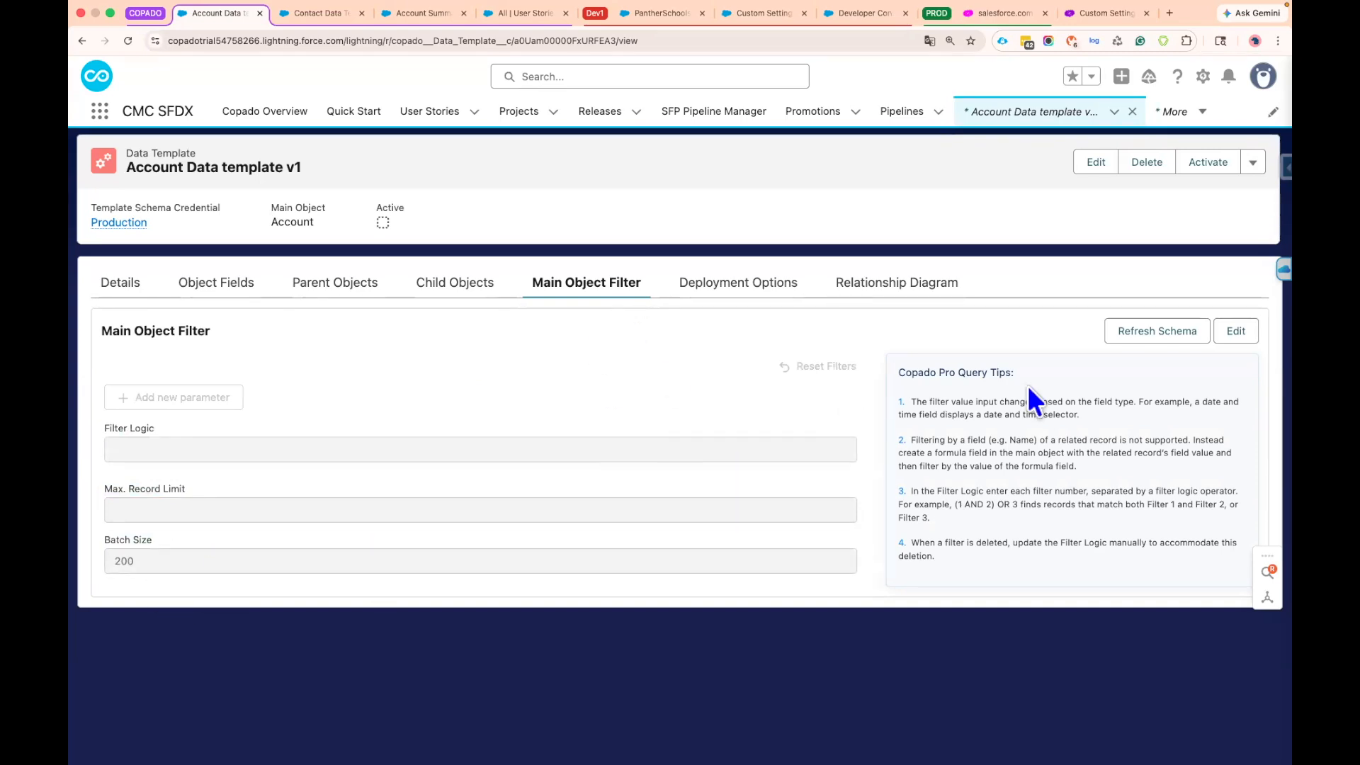
# Edit the main object filter, add a new filter parameter and browse the fields available for it
pyautogui.click(1238, 334)
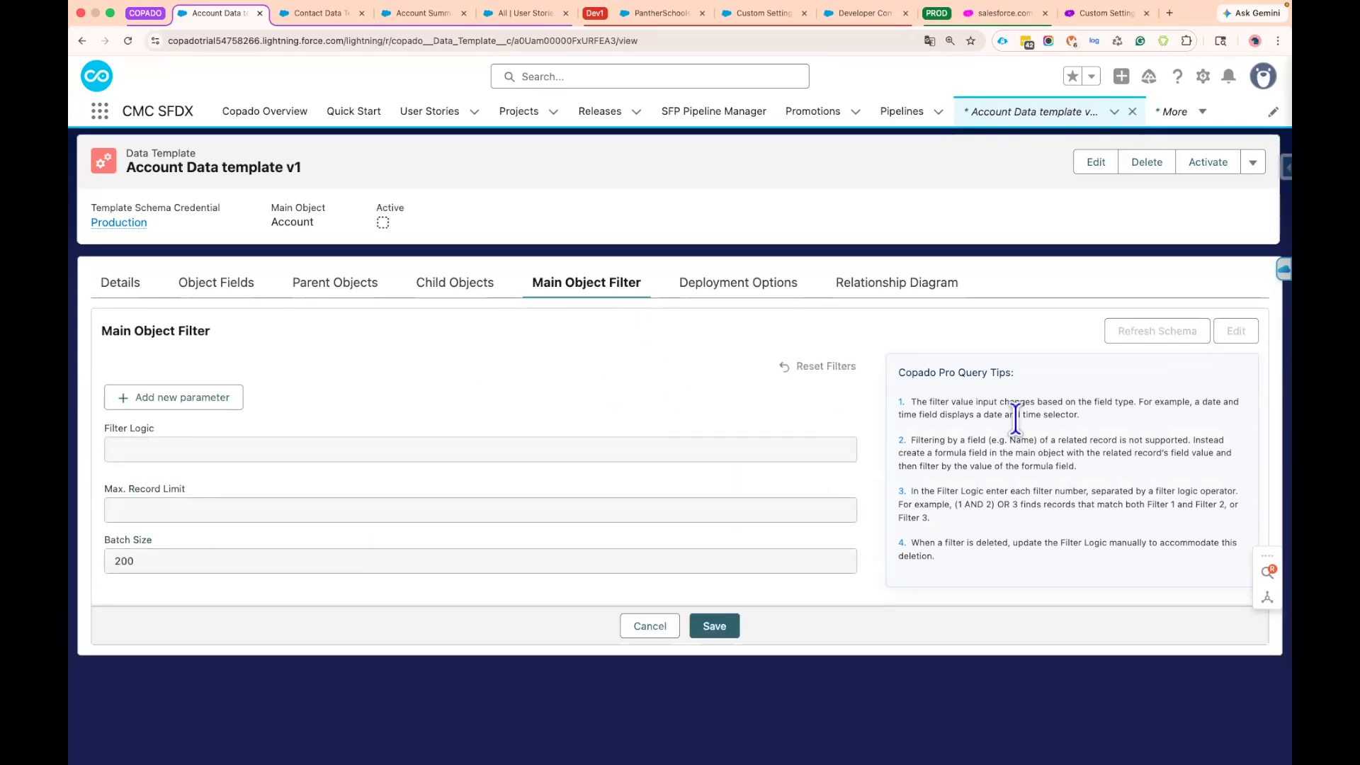
pyautogui.click(216, 397)
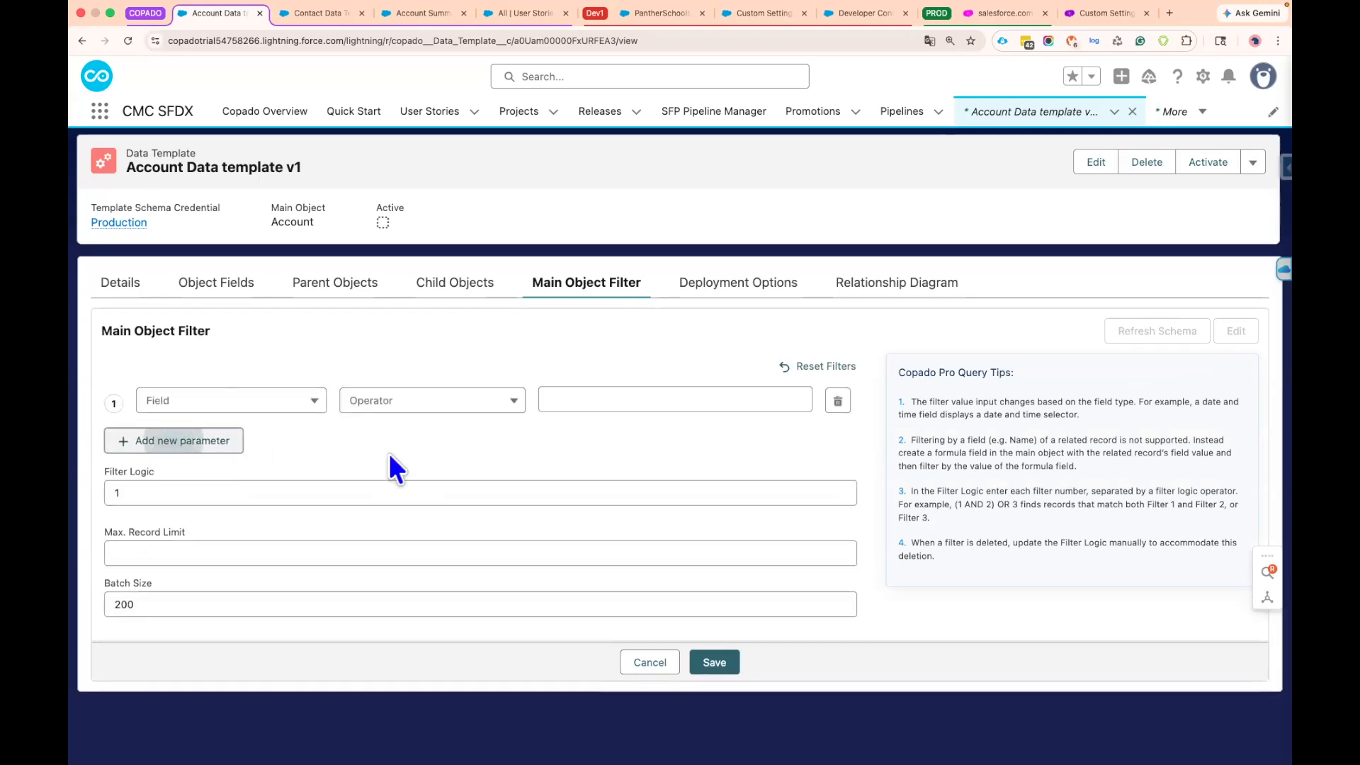
pyautogui.click(296, 403)
pyautogui.scroll(-2, 251, 567)
pyautogui.scroll(-10, 252, 539)
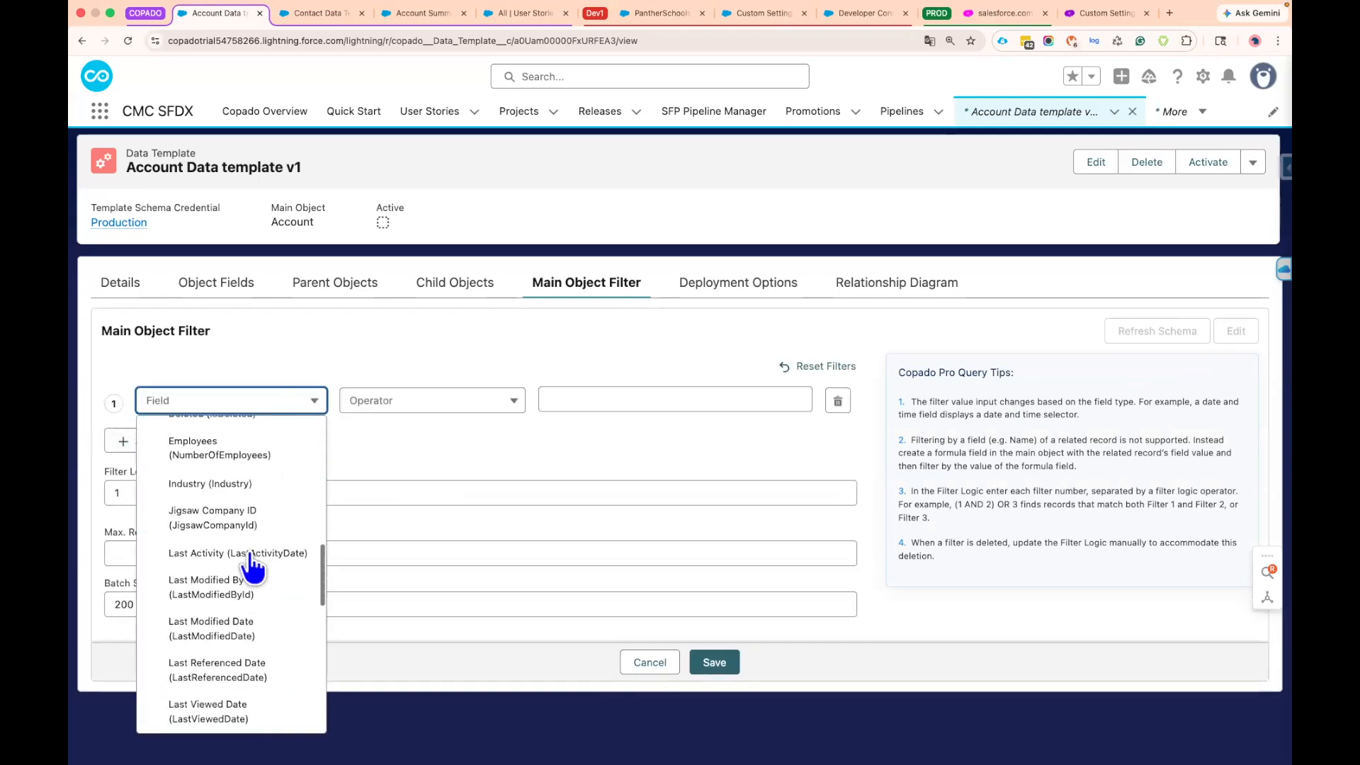
pyautogui.click(450, 410)
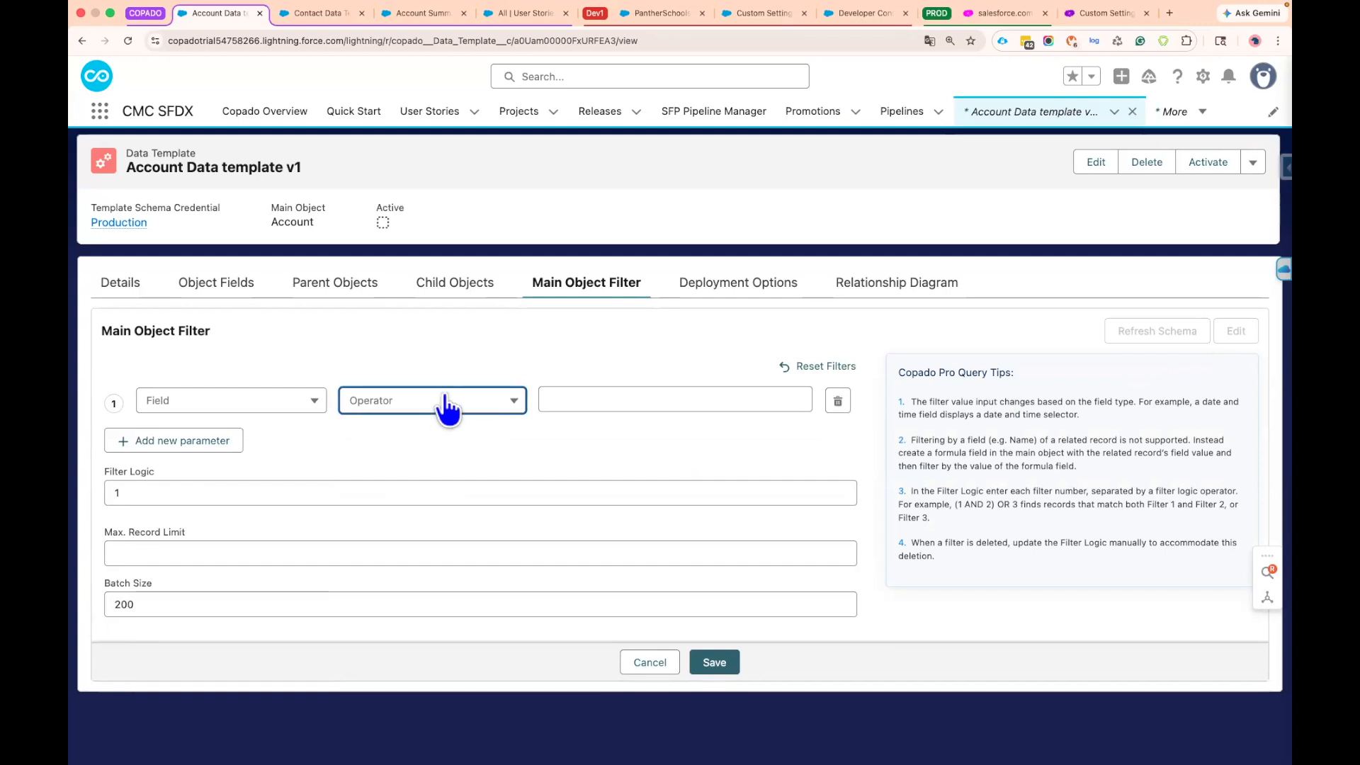
# Try an Account Fax filter and a Custom Filter for the main object, then discard the filter edits
pyautogui.click(268, 401)
pyautogui.click(304, 461)
pyautogui.click(470, 410)
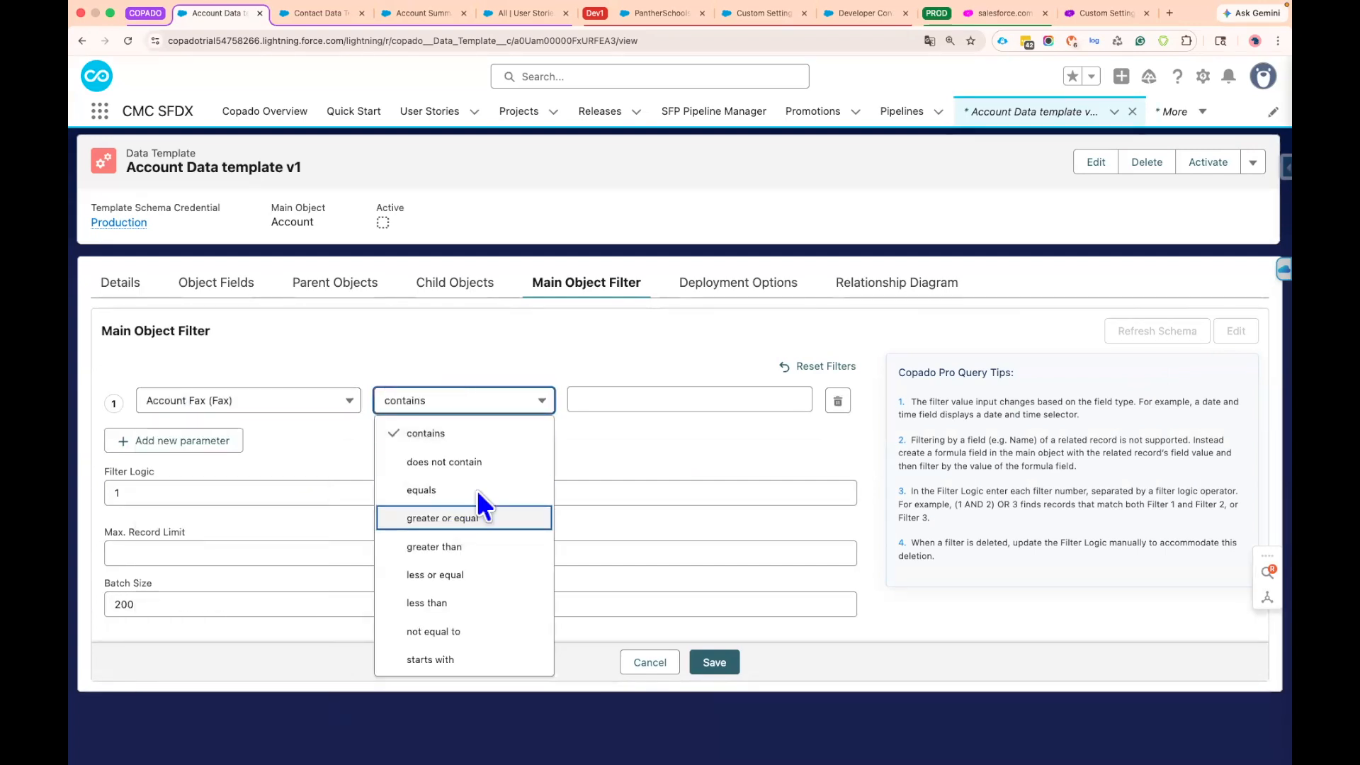
pyautogui.click(650, 419)
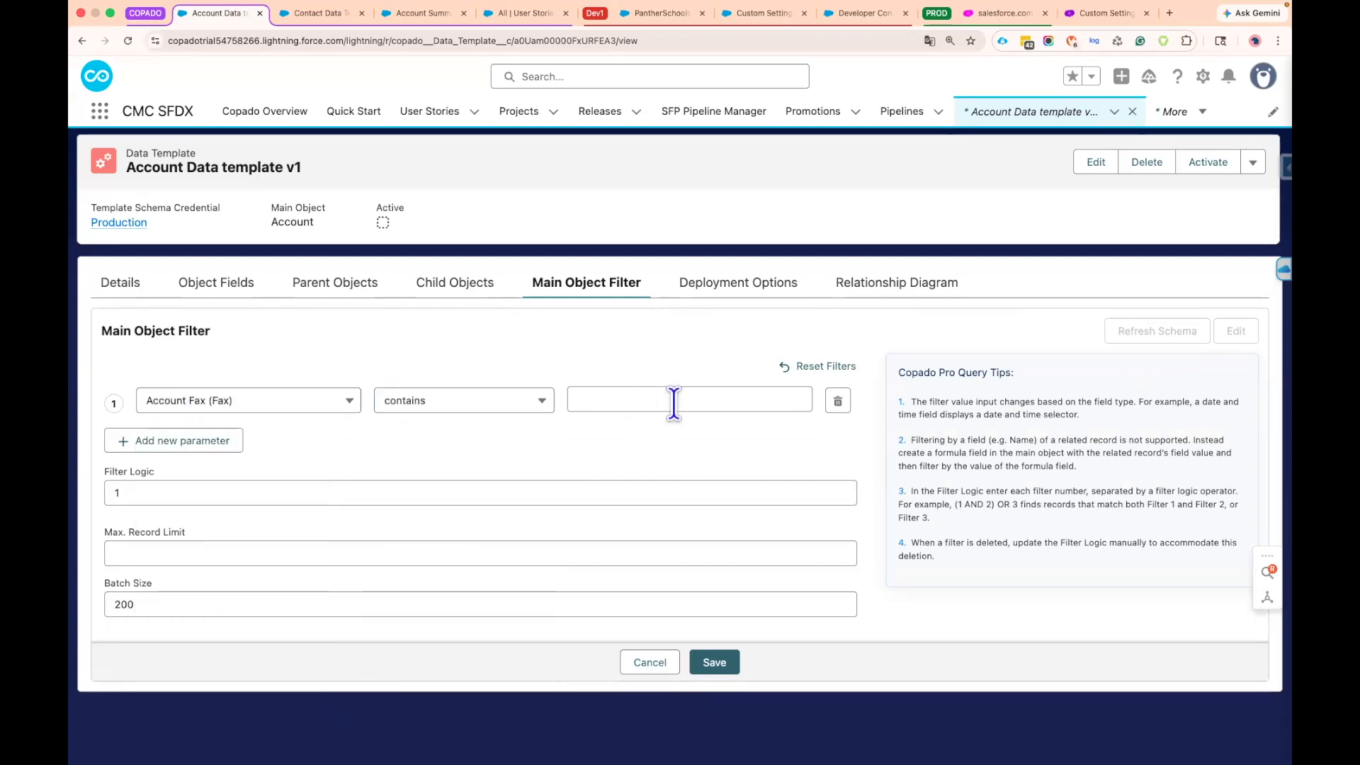
pyautogui.click(297, 402)
pyautogui.click(248, 431)
pyautogui.click(444, 402)
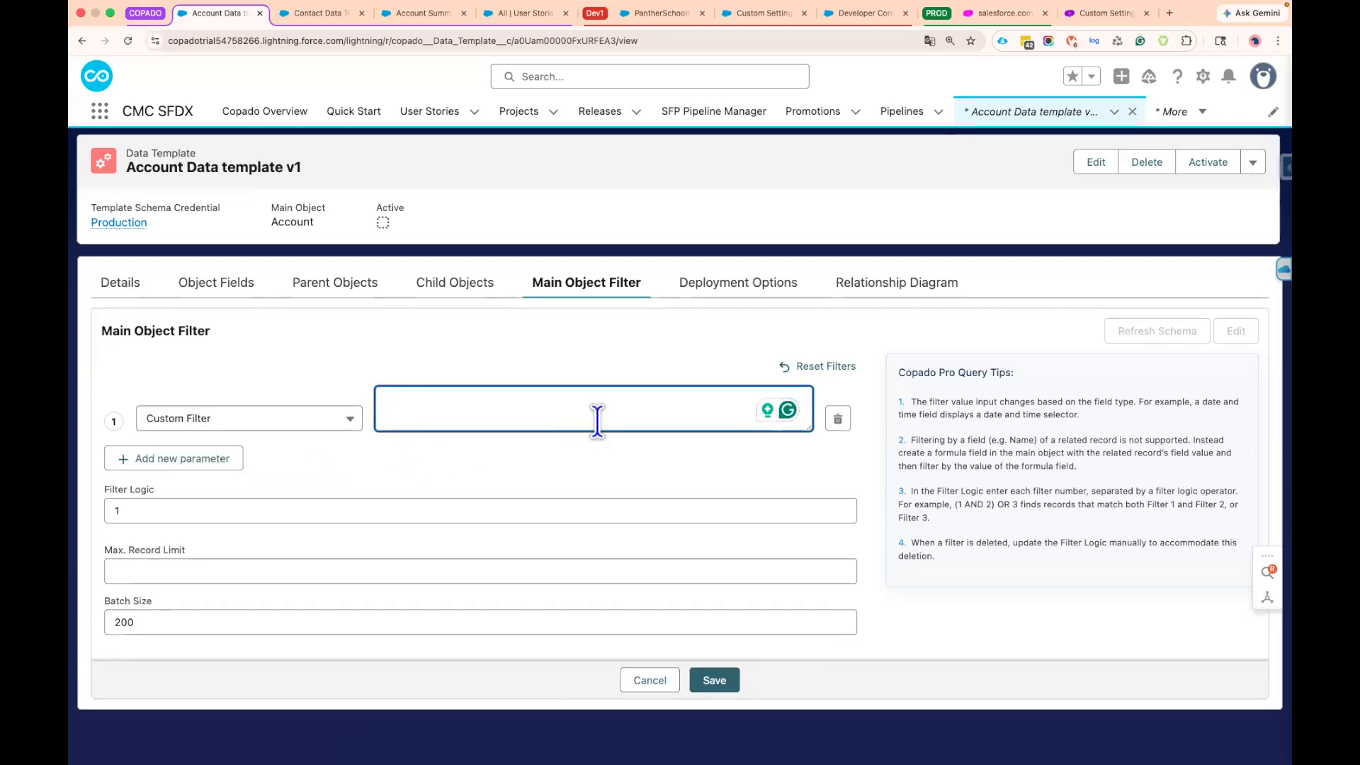
pyautogui.click(648, 680)
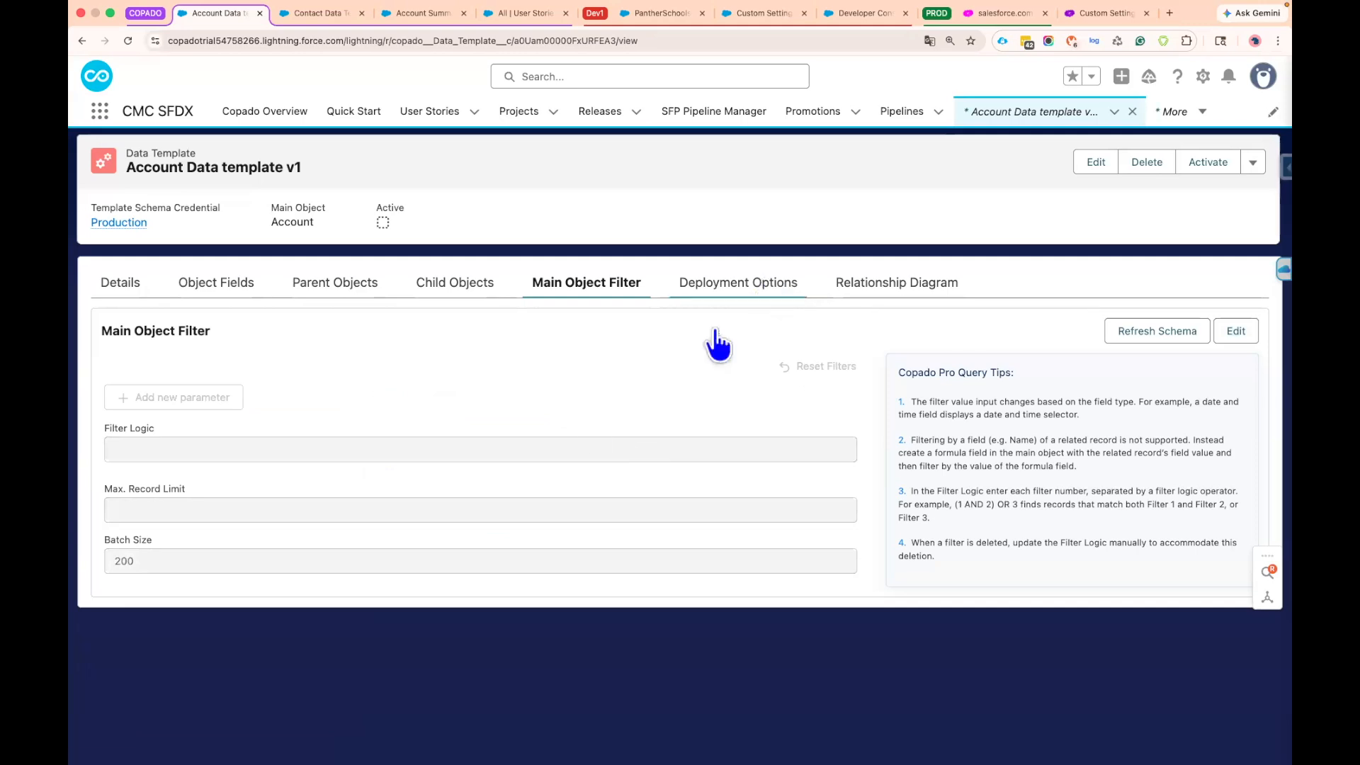
# Try the Insert Attachments action in the deployment options, review Match Owners and Match Record Type, and discard the edits
pyautogui.click(717, 286)
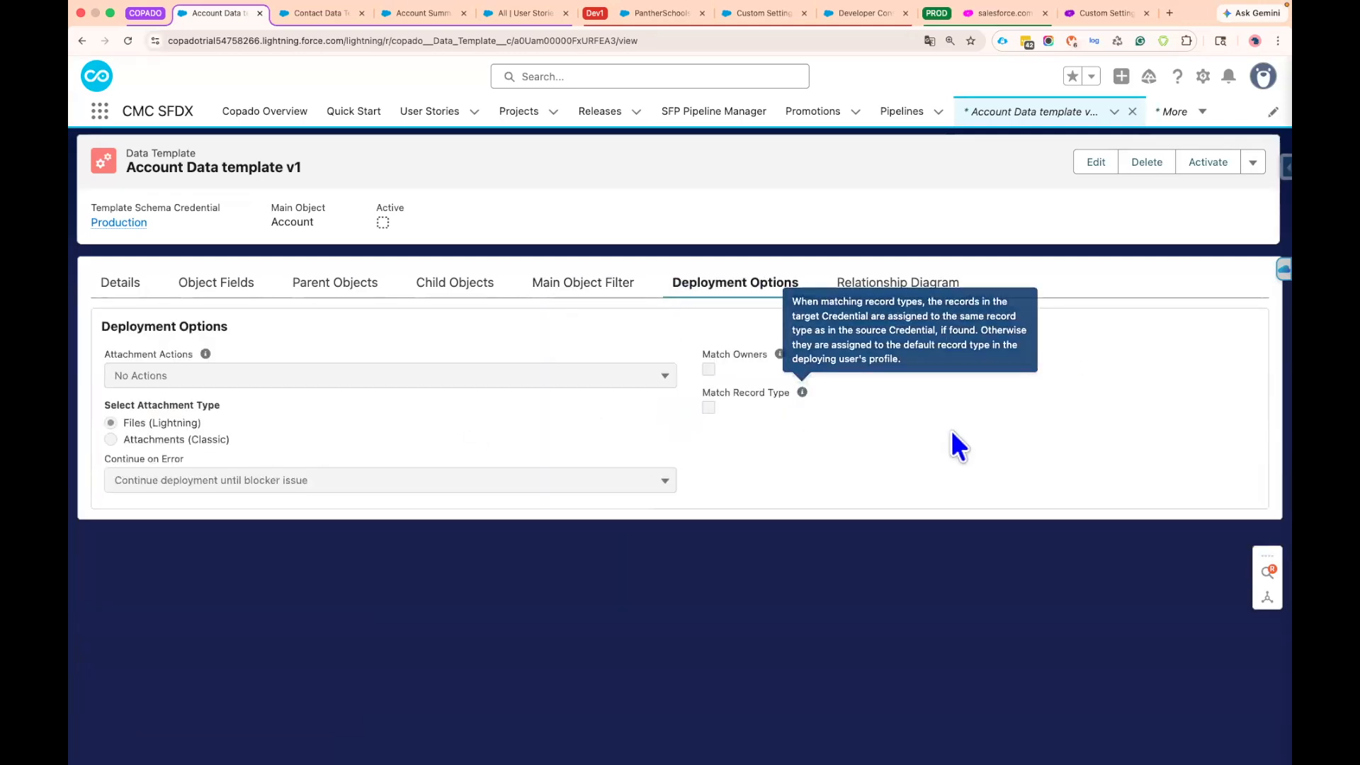
pyautogui.click(1232, 333)
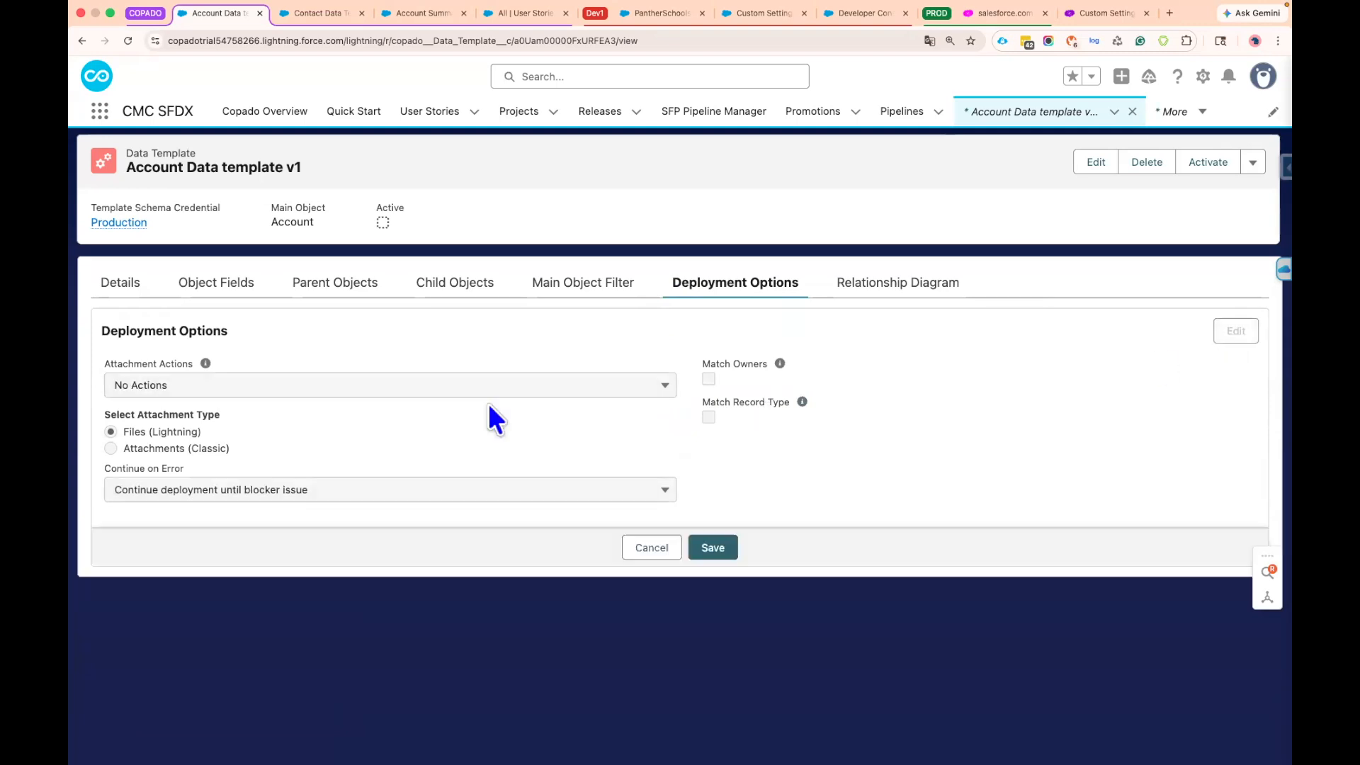
pyautogui.click(260, 386)
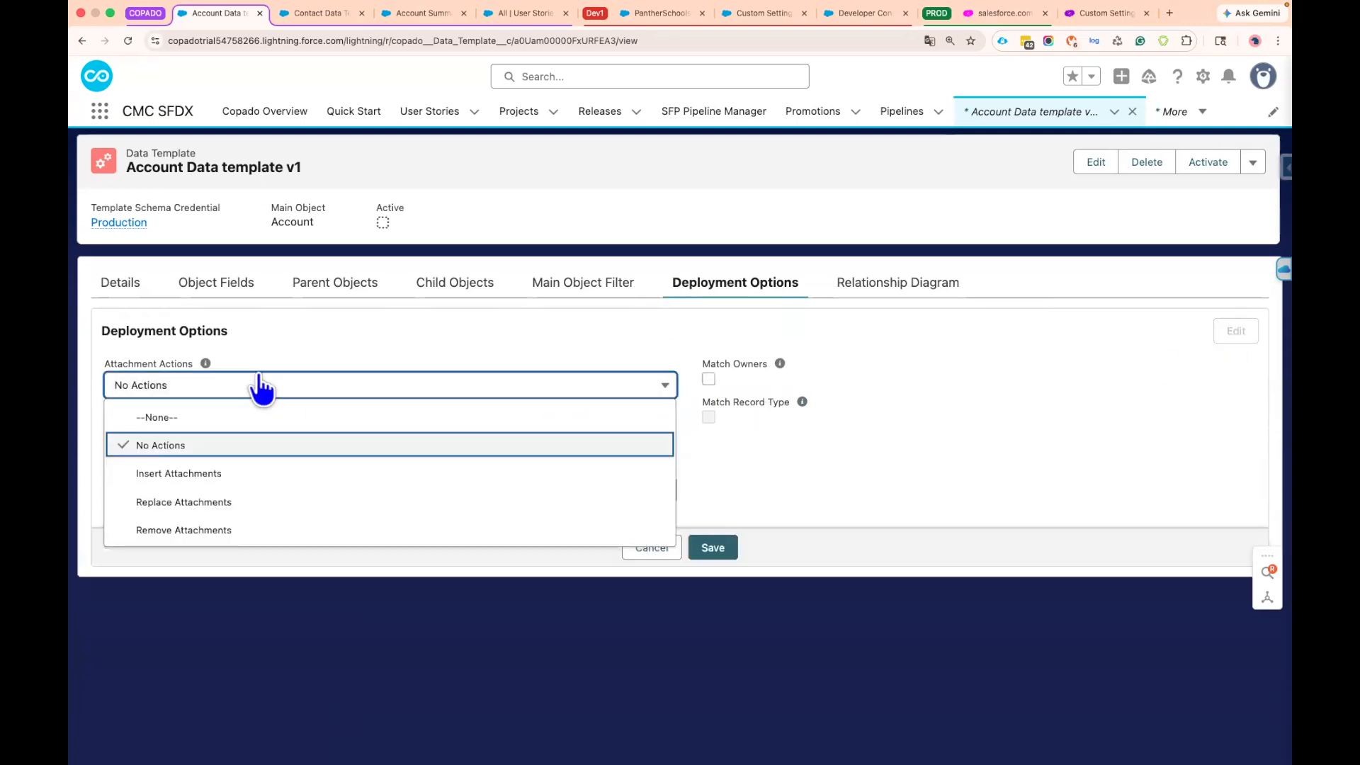
pyautogui.click(245, 476)
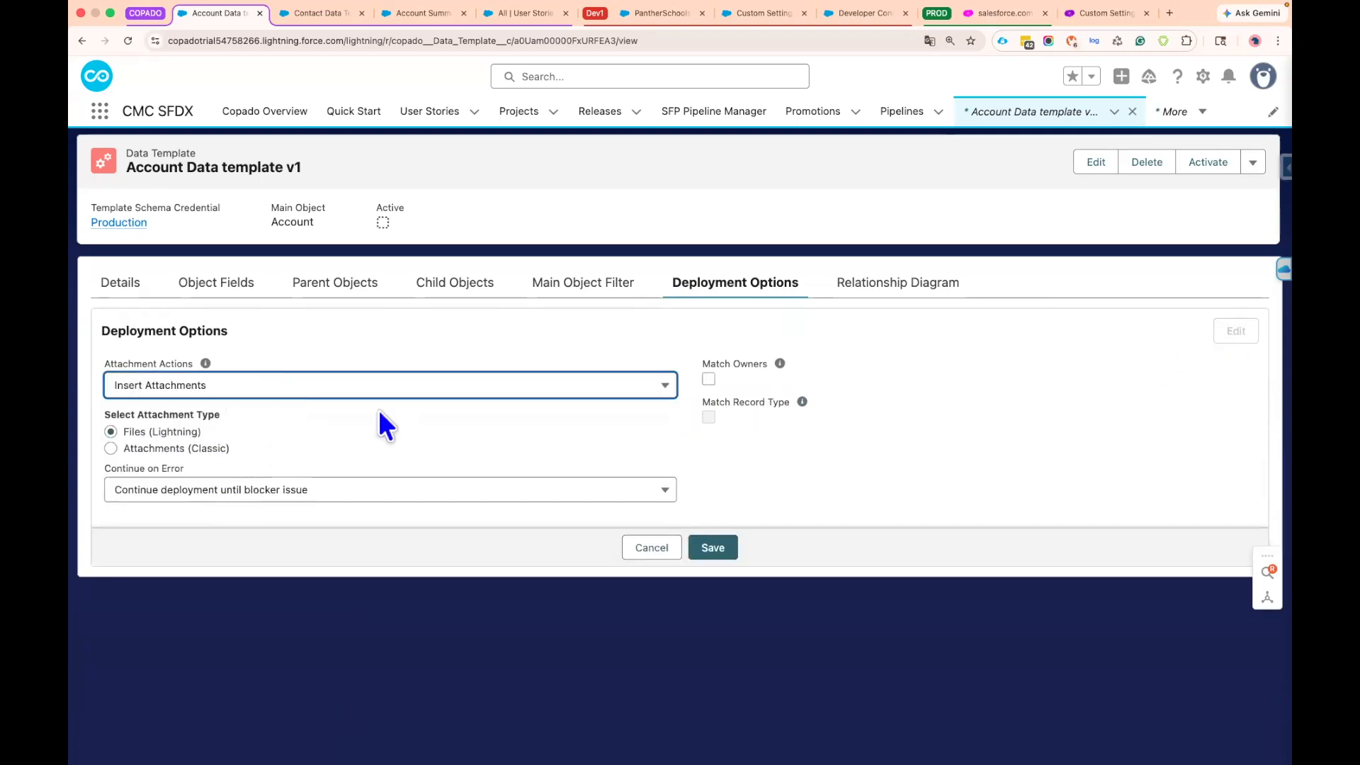
pyautogui.moveTo(699, 365); pyautogui.dragTo(753, 368)
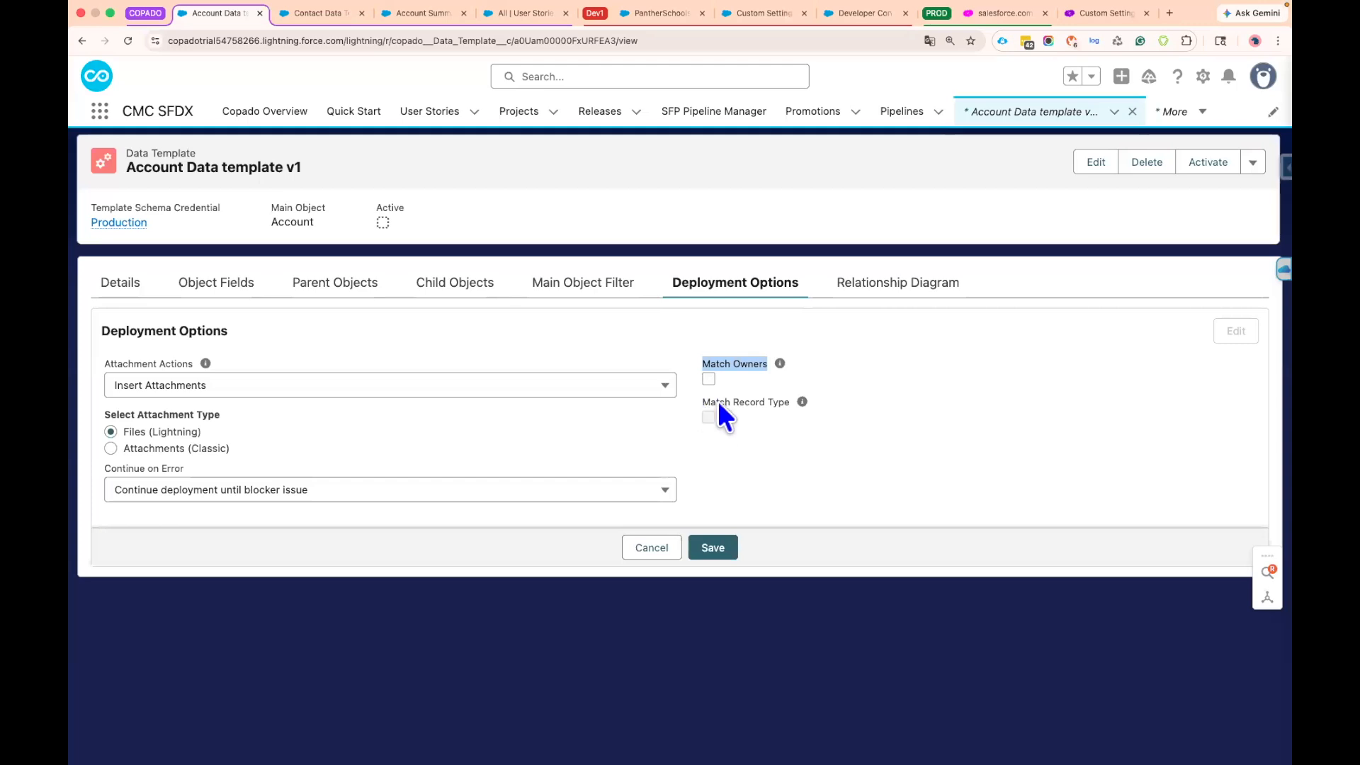
pyautogui.moveTo(781, 403); pyautogui.dragTo(789, 402)
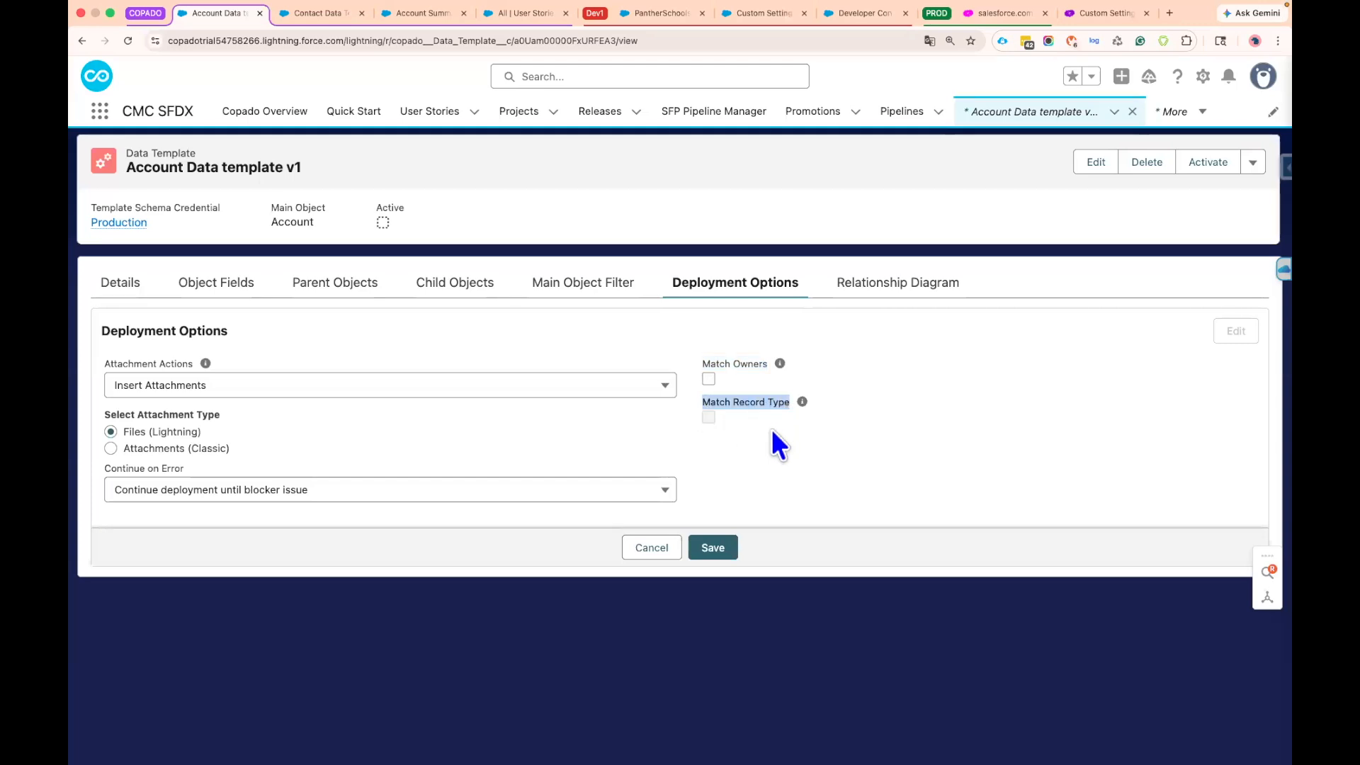
pyautogui.click(711, 424)
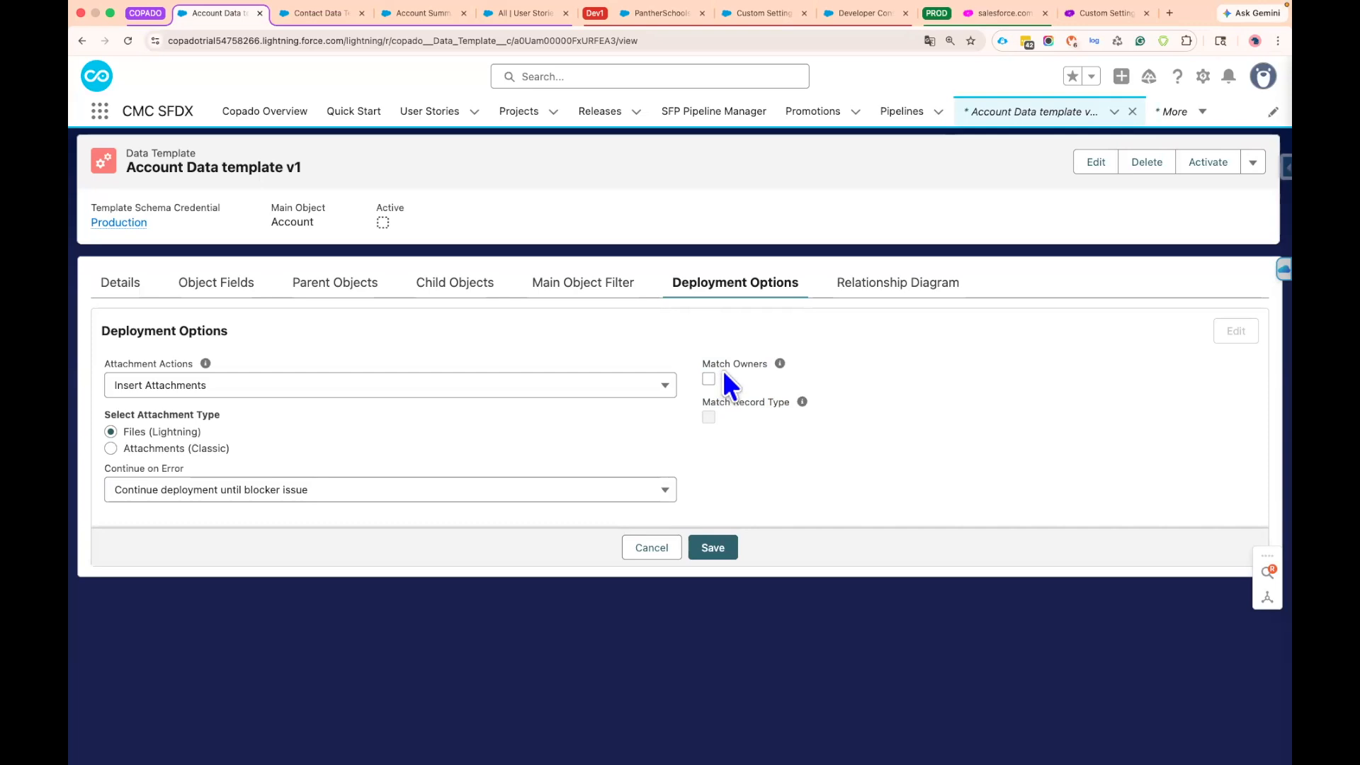
pyautogui.click(652, 548)
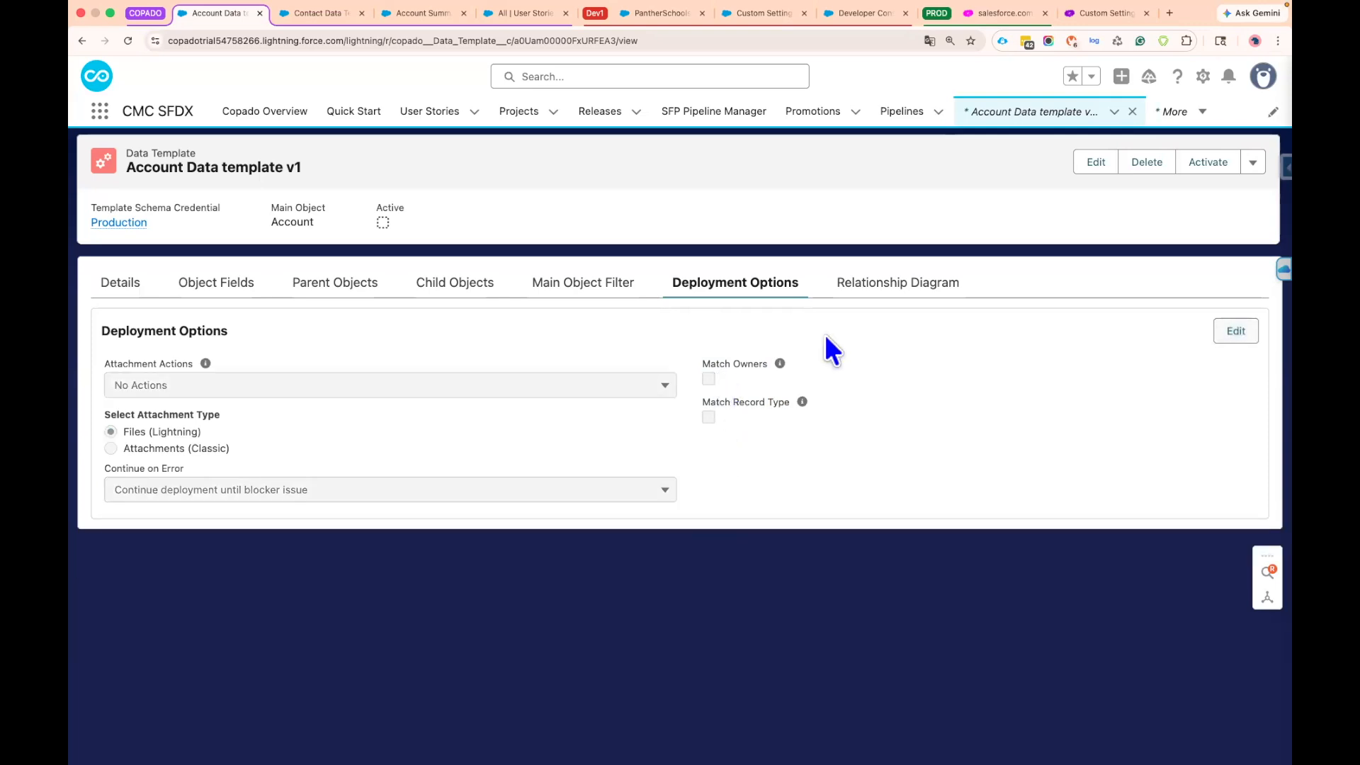
# Examine the Account template's relationship diagram and reposition the Contact template node beneath the Account node
pyautogui.click(915, 290)
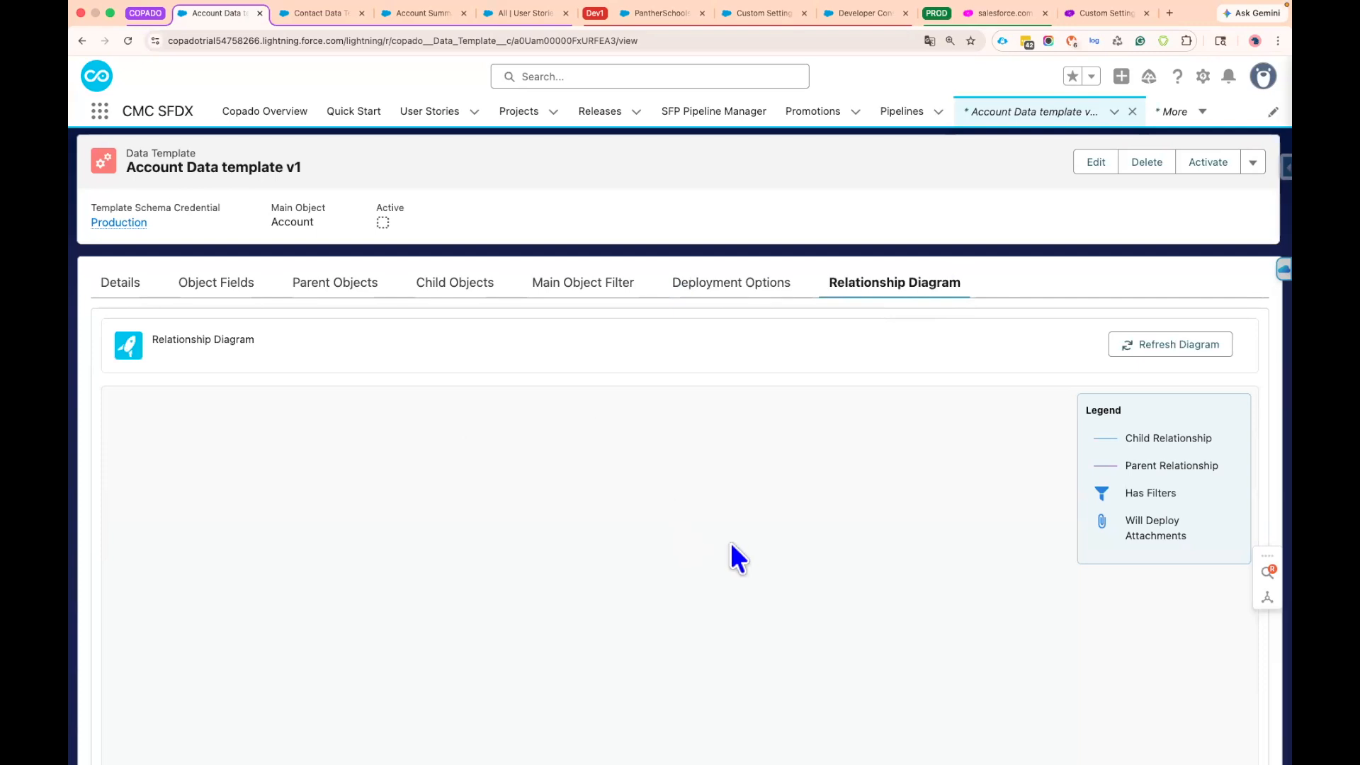
pyautogui.scroll(-5, 674, 522)
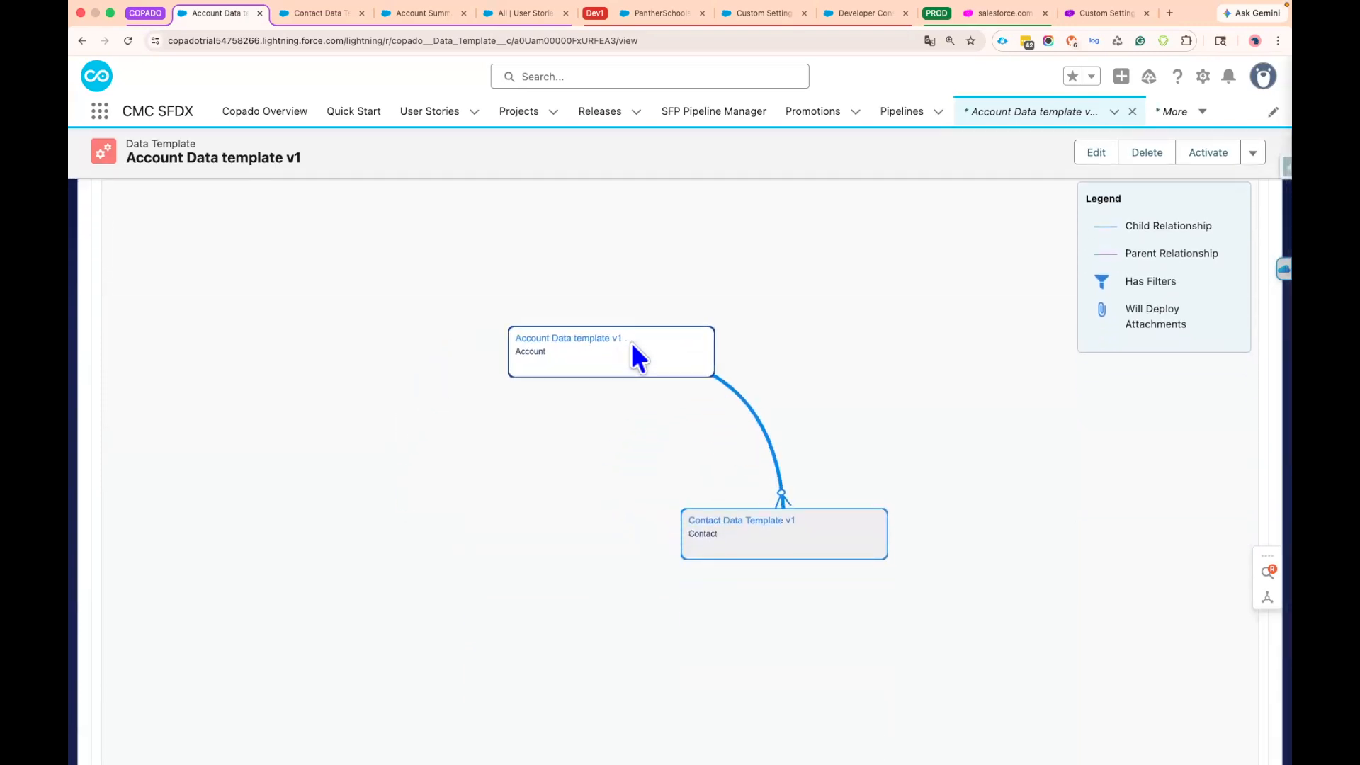
pyautogui.moveTo(784, 592); pyautogui.dragTo(549, 582)
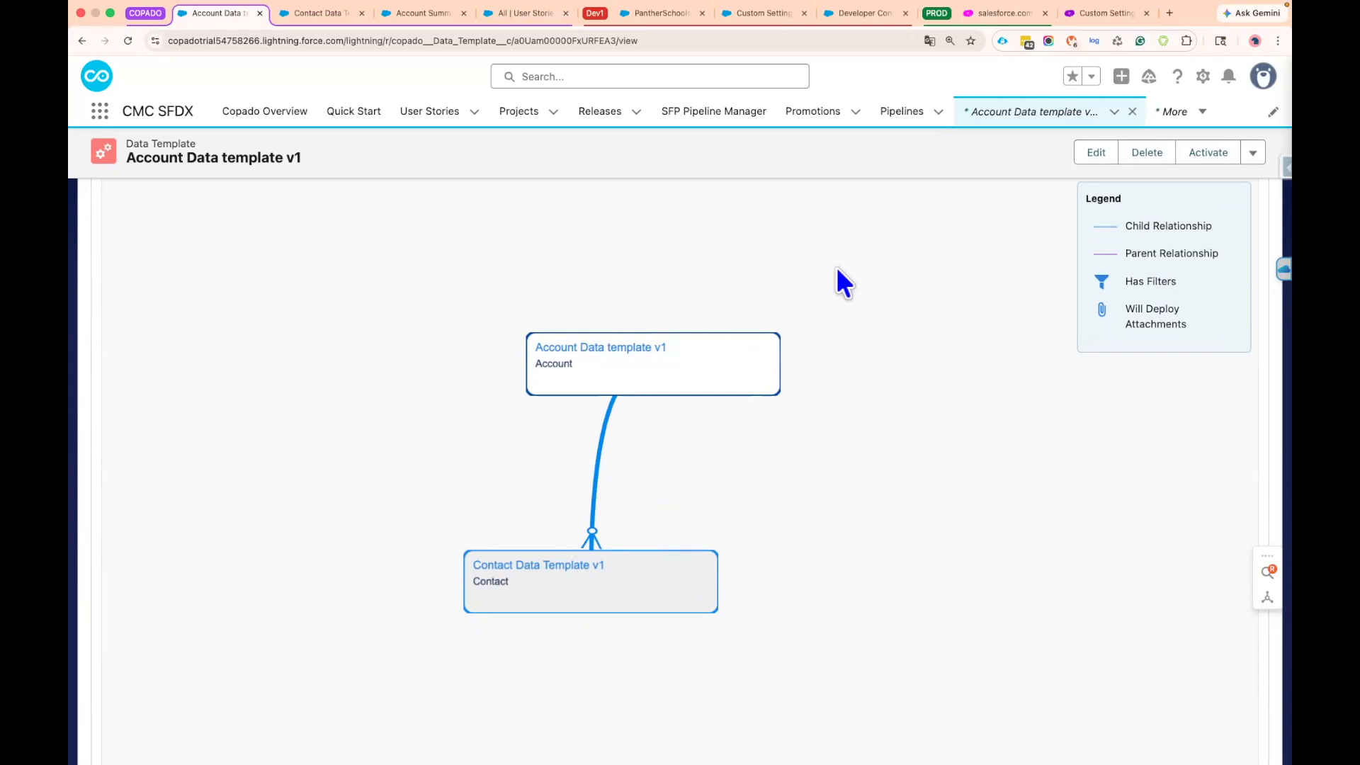
# Return to the Account data template's details and activate the template
pyautogui.scroll(3, 840, 262)
pyautogui.click(120, 287)
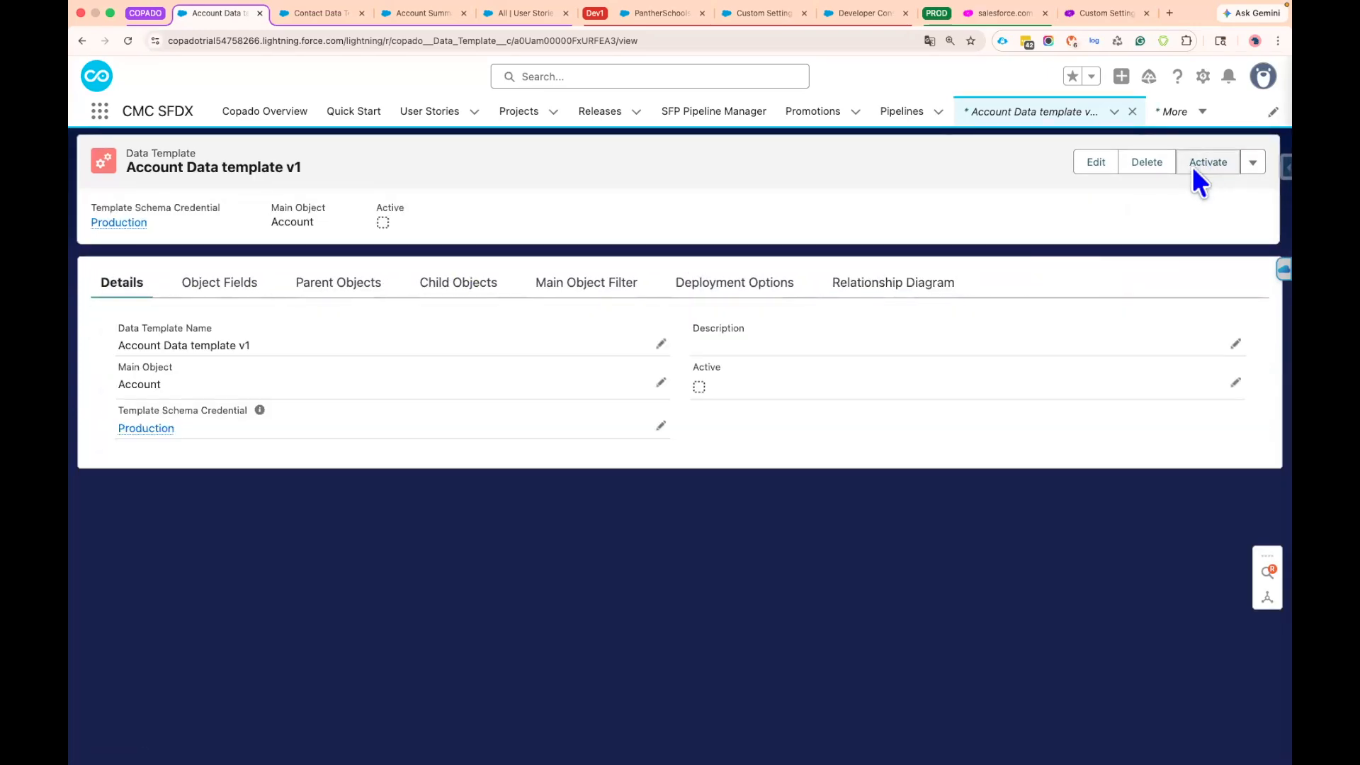
pyautogui.click(1194, 170)
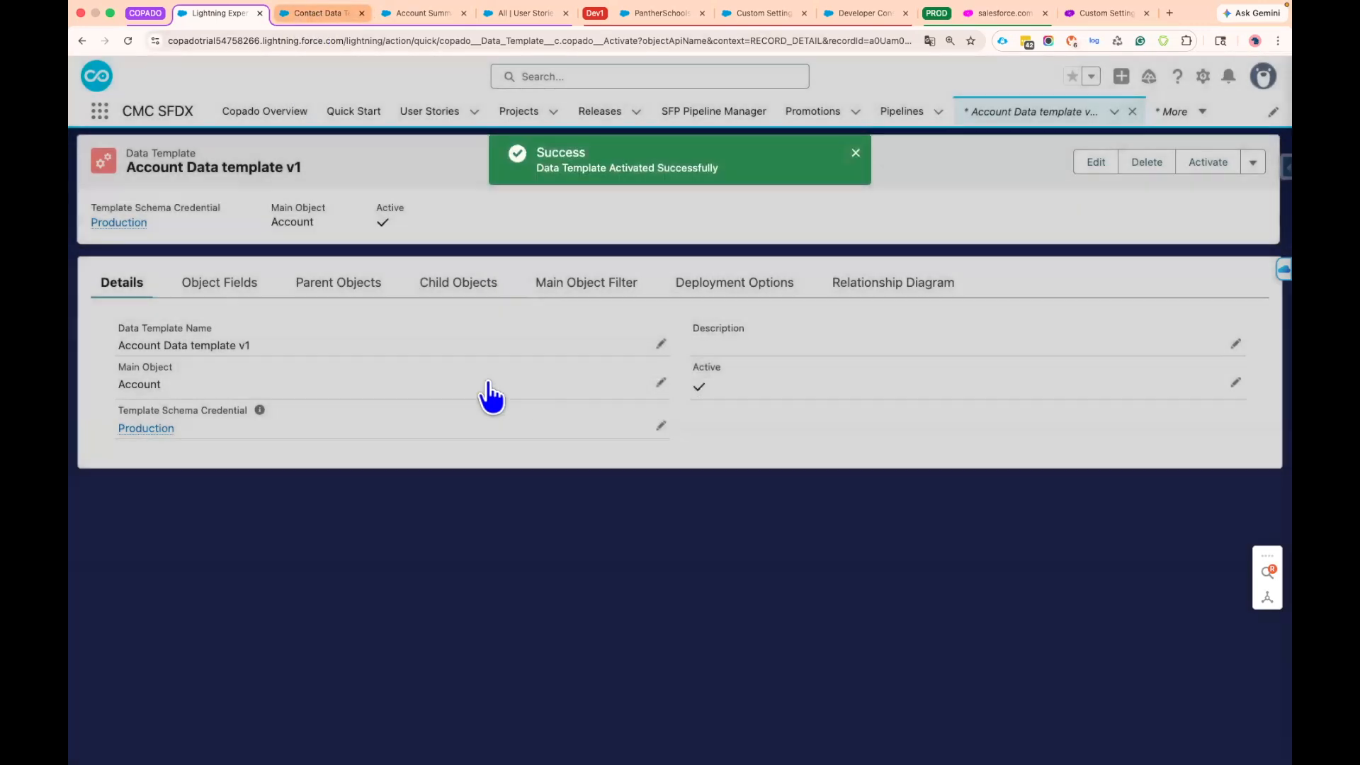
# Switch to the Contact data template and deactivate it
pyautogui.click(320, 14)
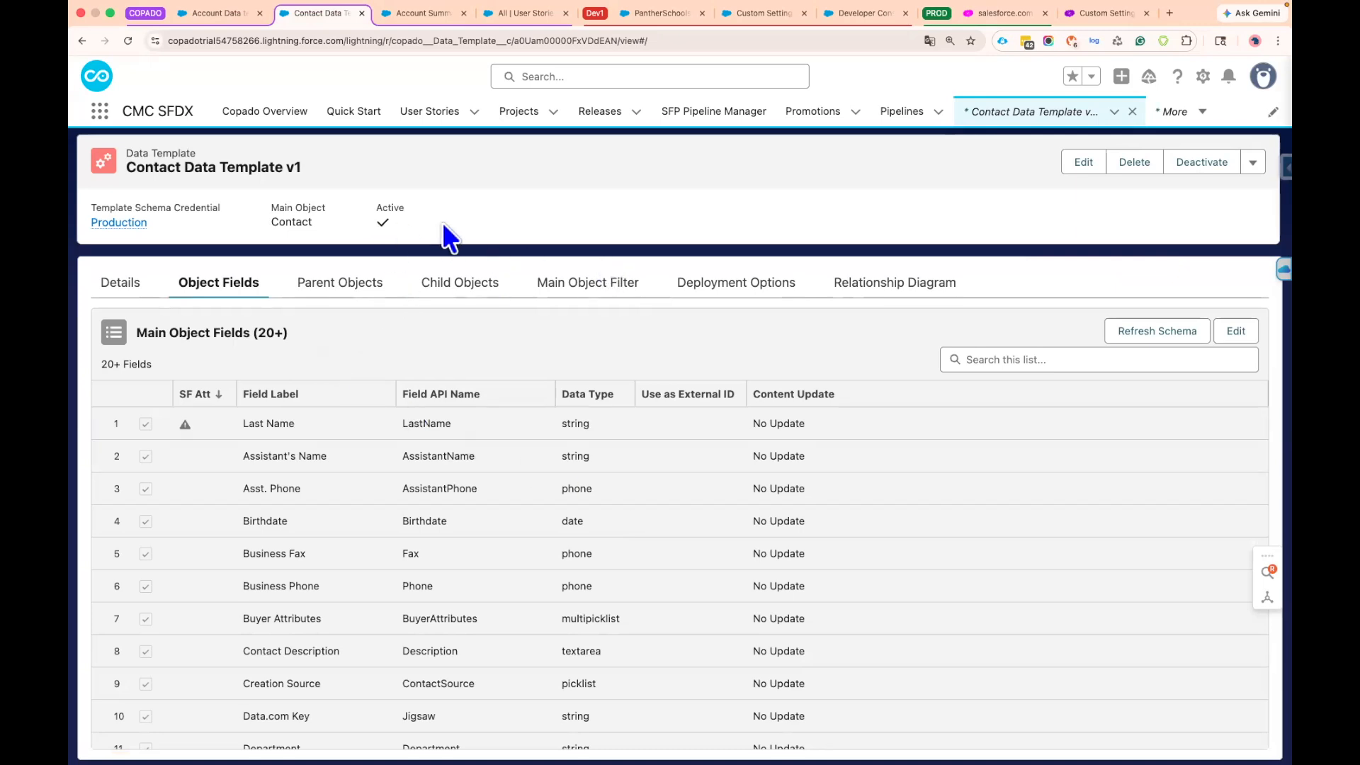
pyautogui.click(1208, 168)
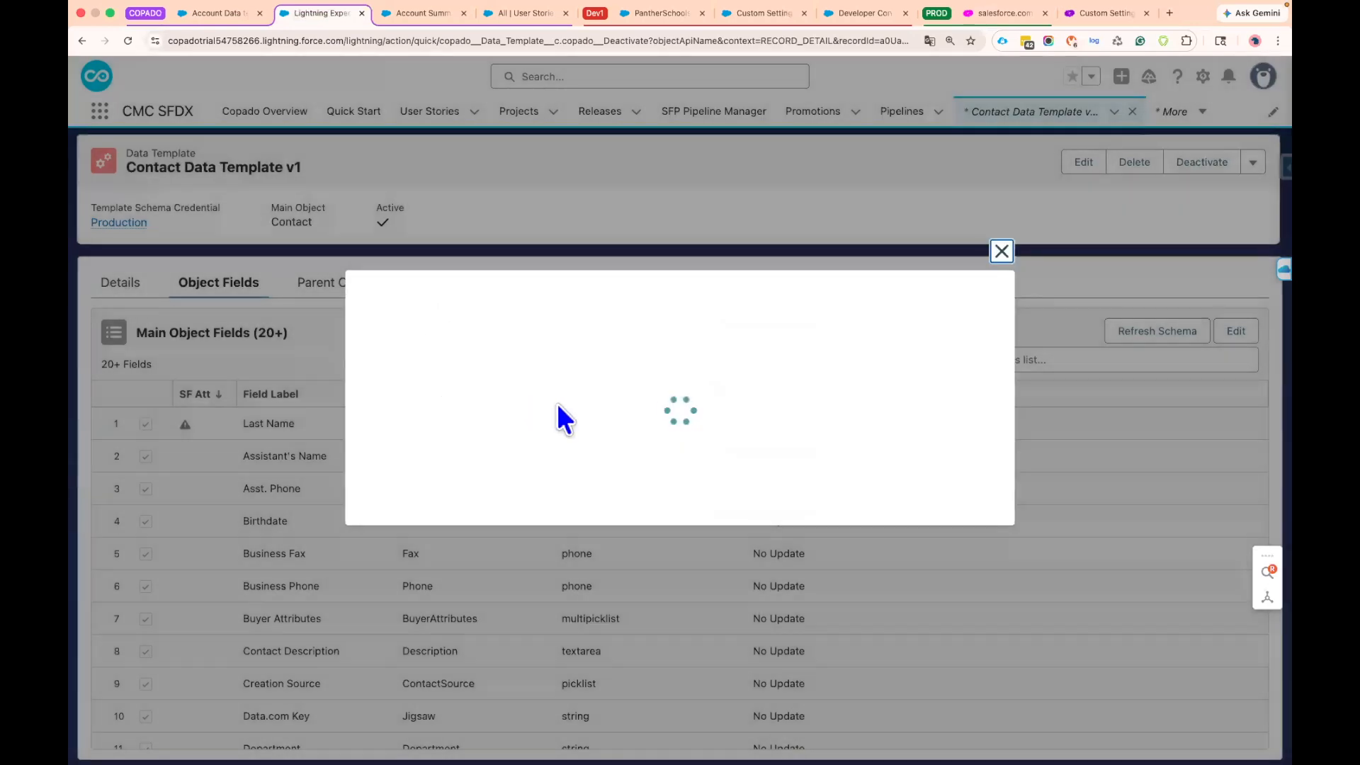
pyautogui.click(962, 442)
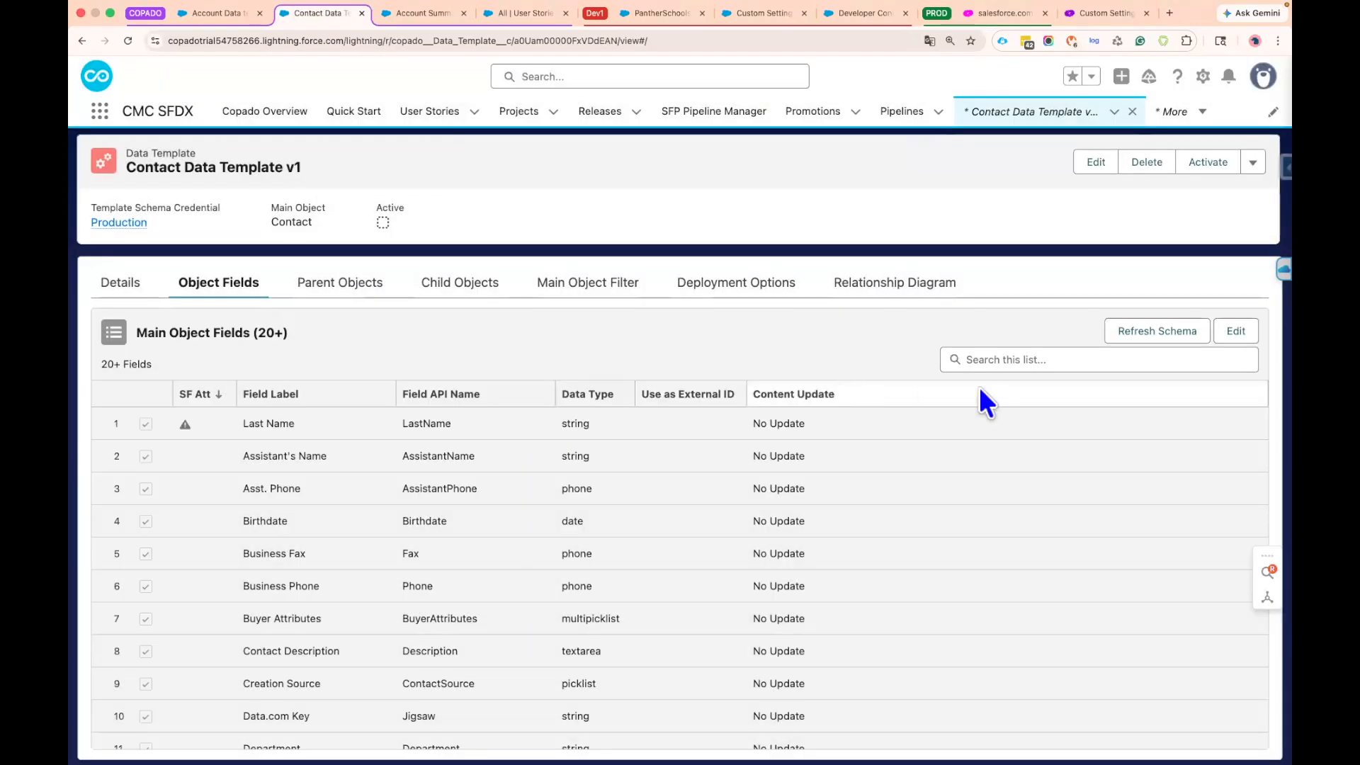
# Edit the Contact template's object fields and deselect Seniority Level, Salutation, Other Longitude, Other Latitude and Other Geocode Accuracy
pyautogui.click(1239, 338)
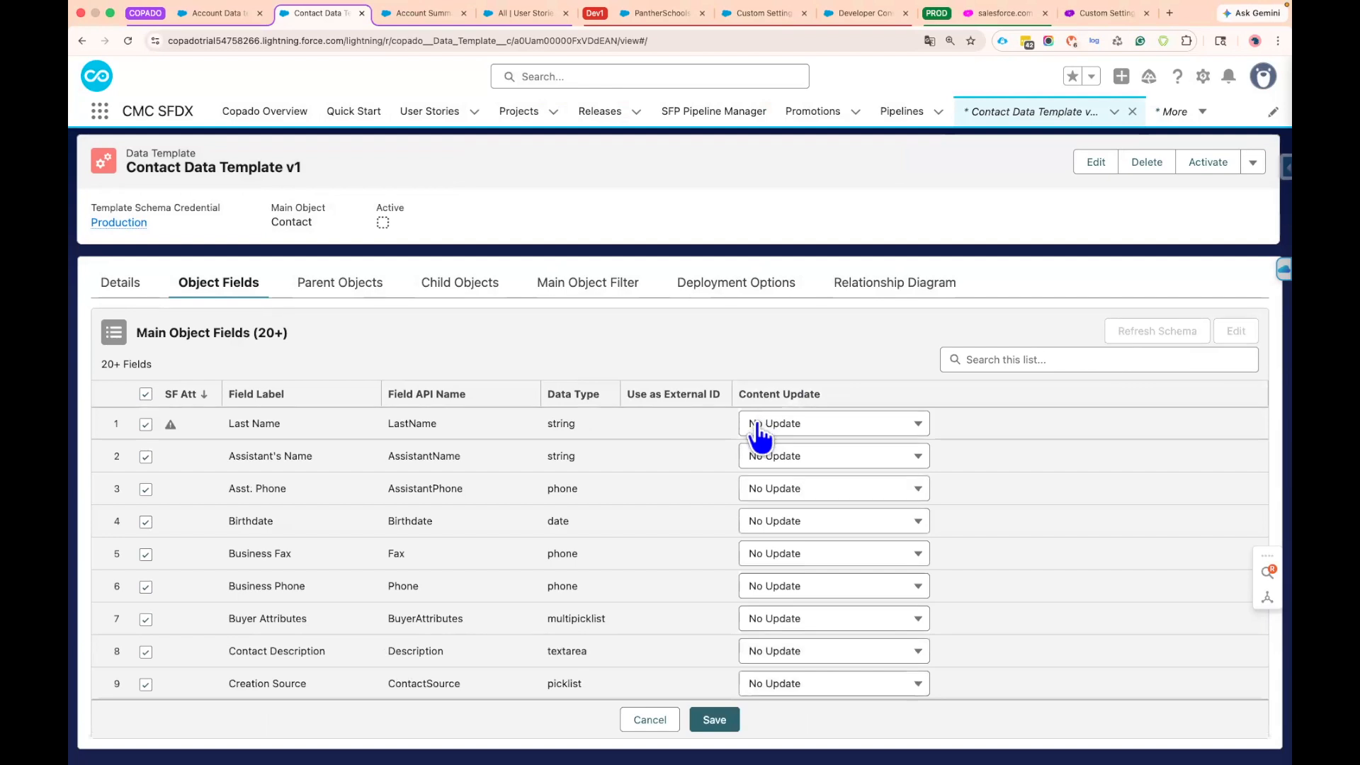
pyautogui.scroll(-10, 490, 507)
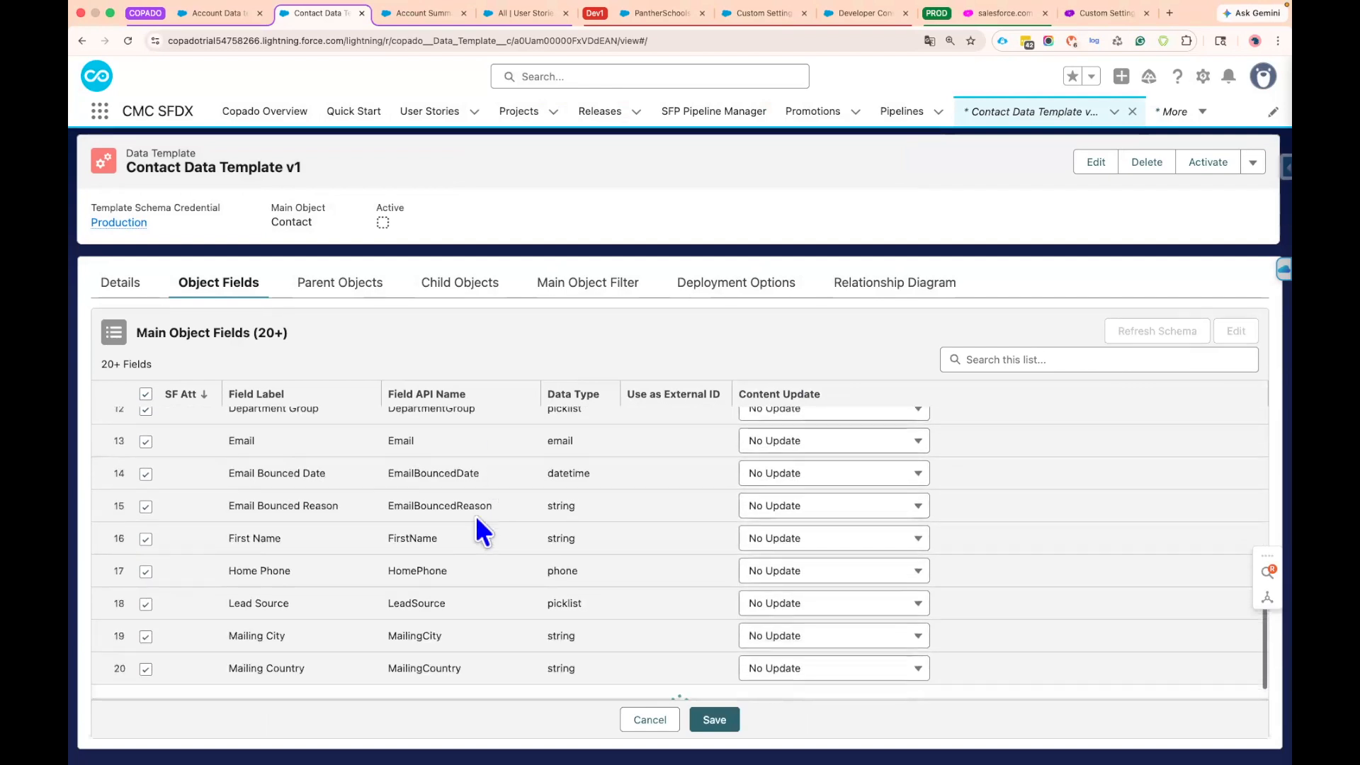
pyautogui.scroll(-10, 410, 565)
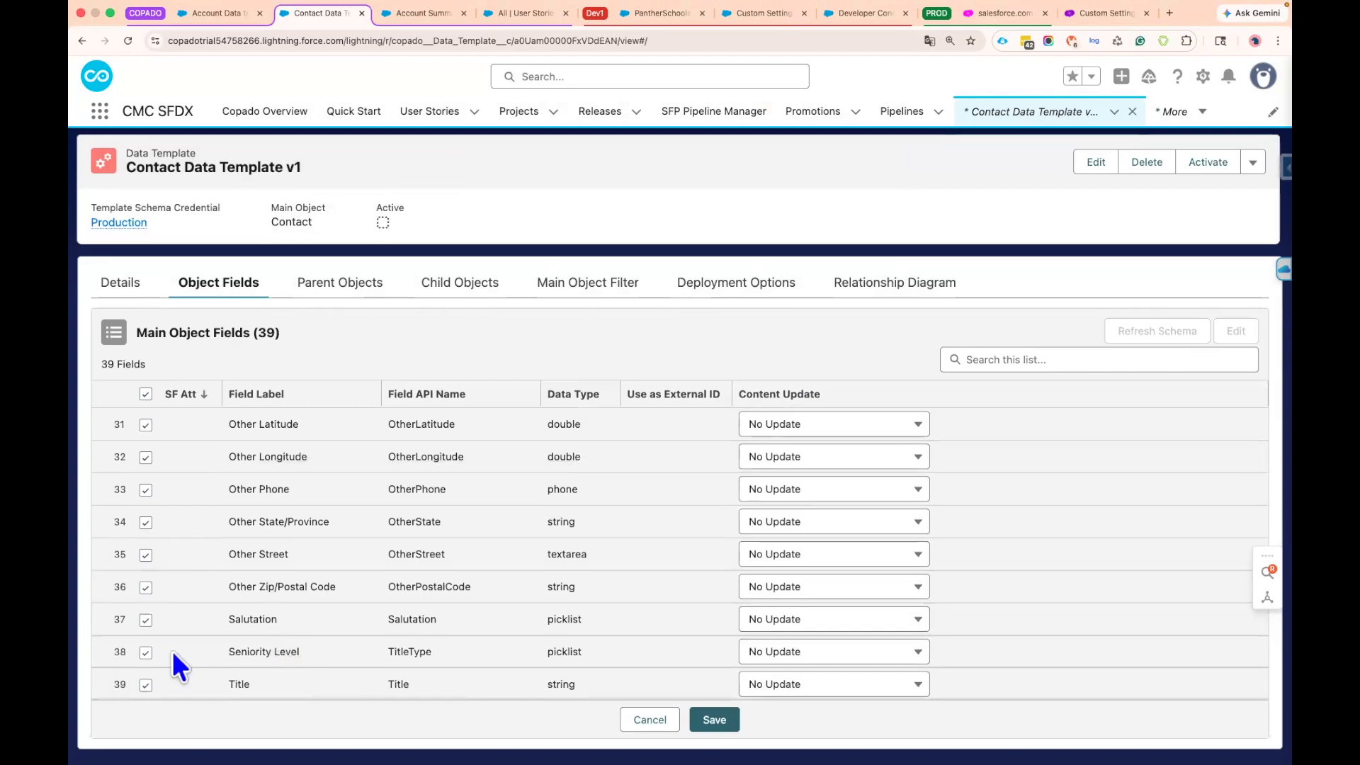
pyautogui.click(146, 651)
pyautogui.click(145, 621)
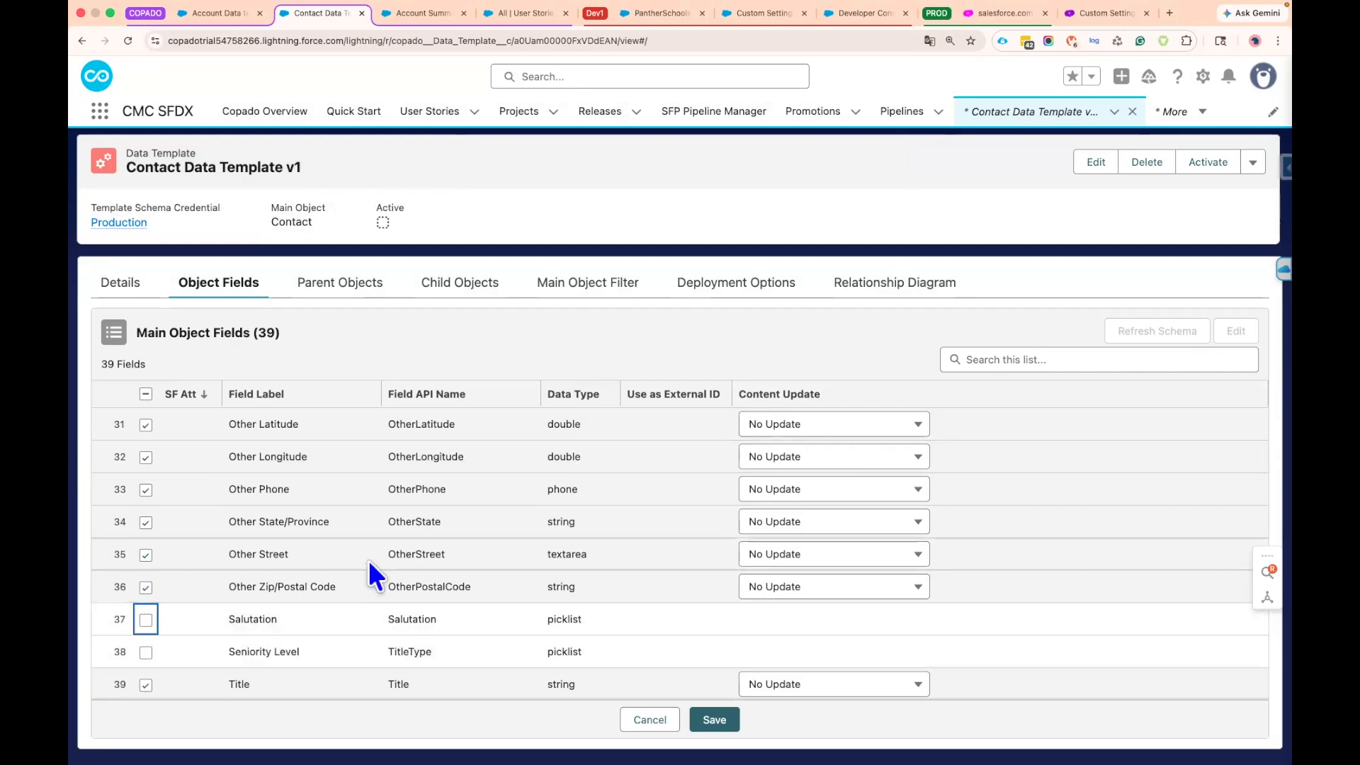
pyautogui.scroll(3, 367, 567)
pyautogui.click(146, 543)
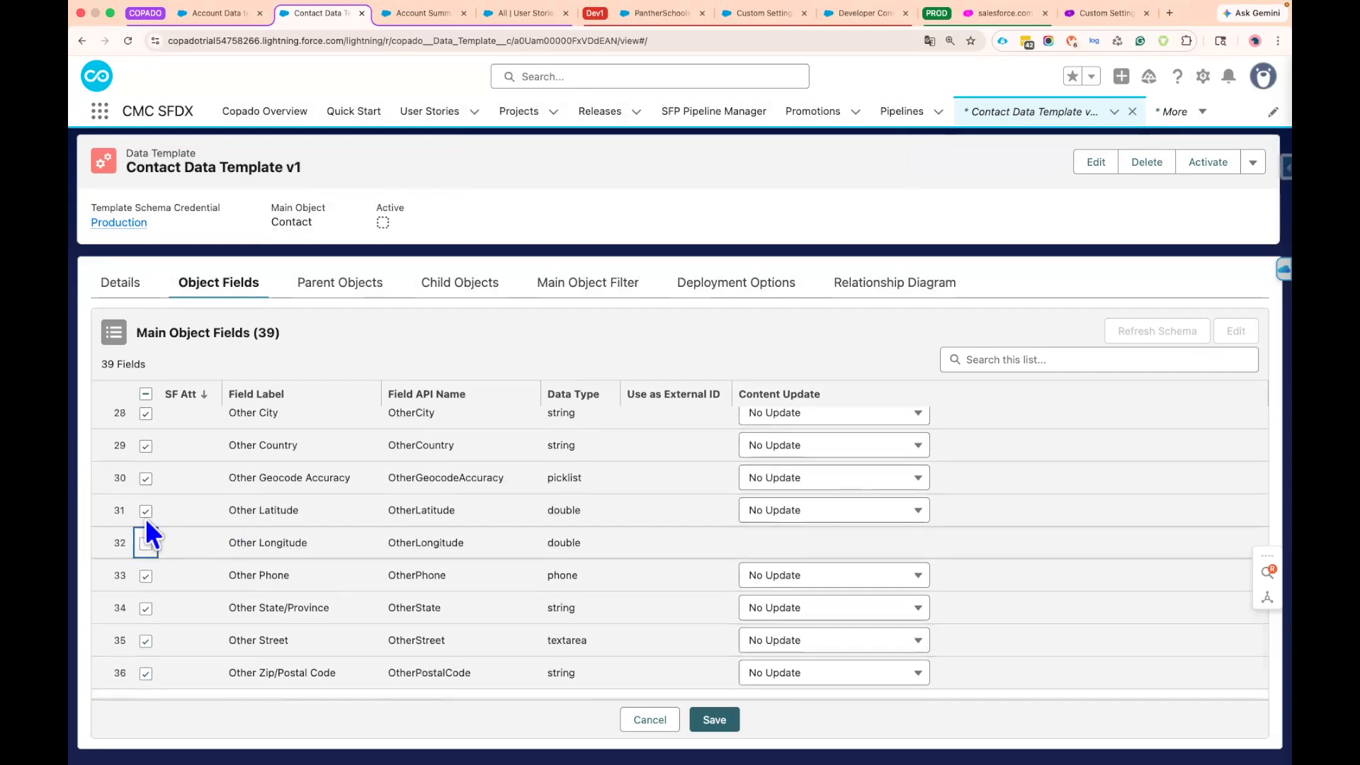
pyautogui.click(146, 510)
pyautogui.scroll(1, 155, 510)
pyautogui.click(144, 507)
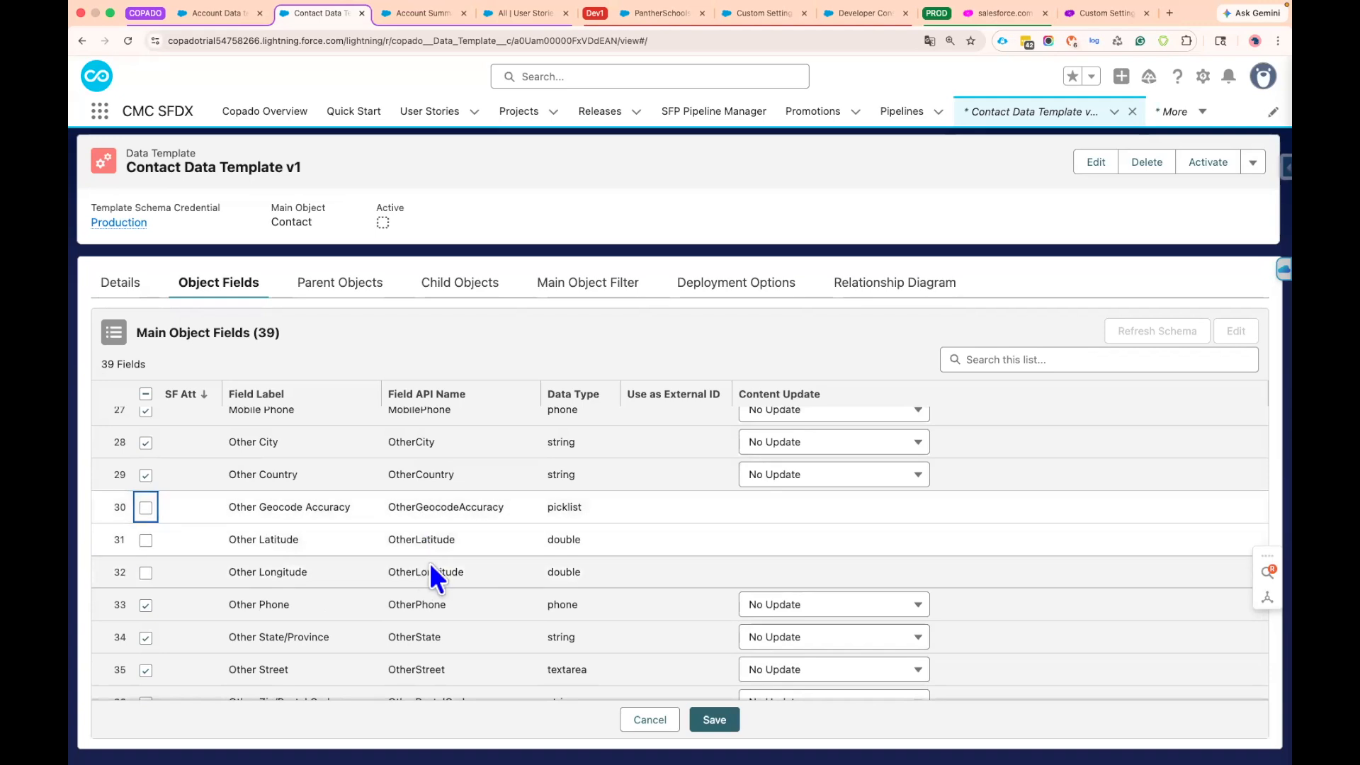
# Deselect the Mailing Longitude, Mailing Latitude and Mailing Geocode Accuracy fields in the Contact template
pyautogui.scroll(5, 429, 563)
pyautogui.scroll(4, 425, 564)
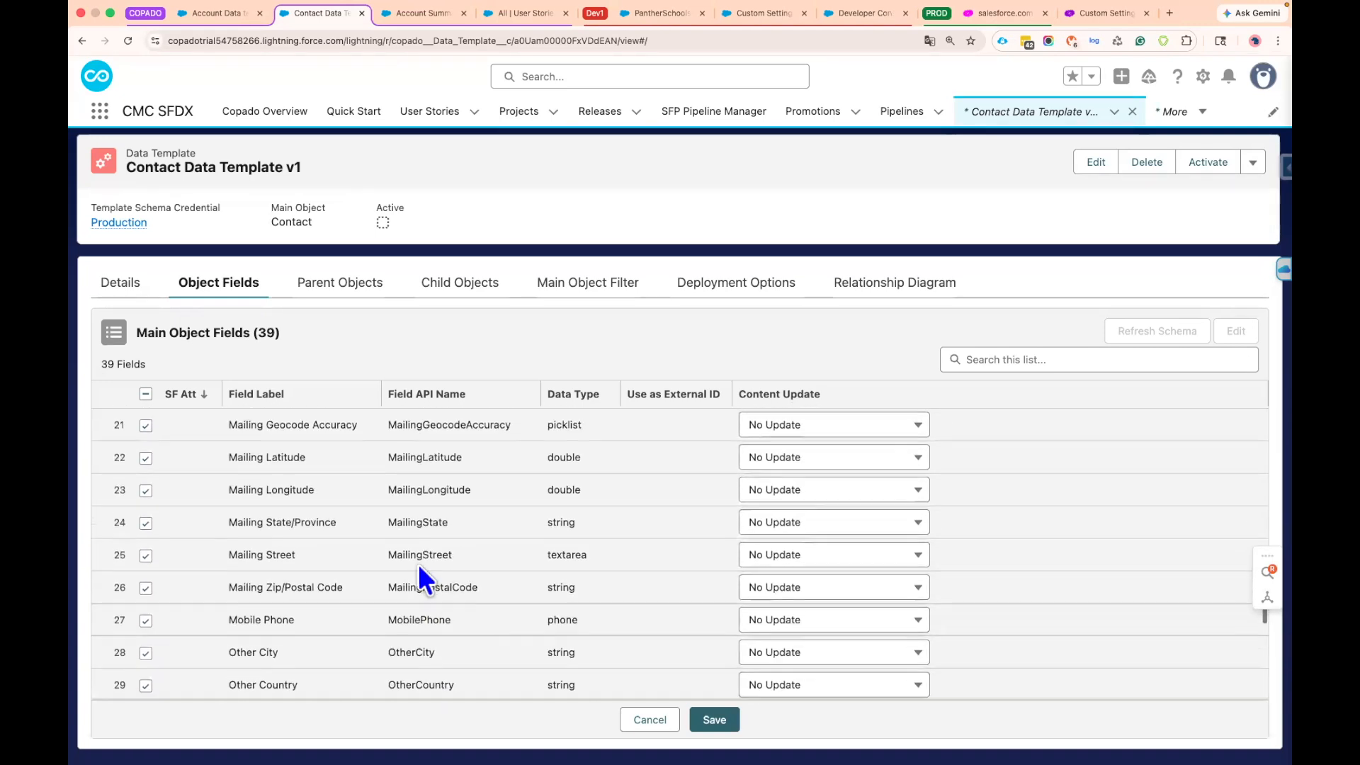
pyautogui.click(145, 539)
pyautogui.click(145, 508)
pyautogui.click(146, 477)
# Deselect the Email Bounced Reason, Email Bounced Date, Department Group and Data.com Key fields in the Contact template
pyautogui.scroll(3, 288, 541)
pyautogui.scroll(3, 299, 549)
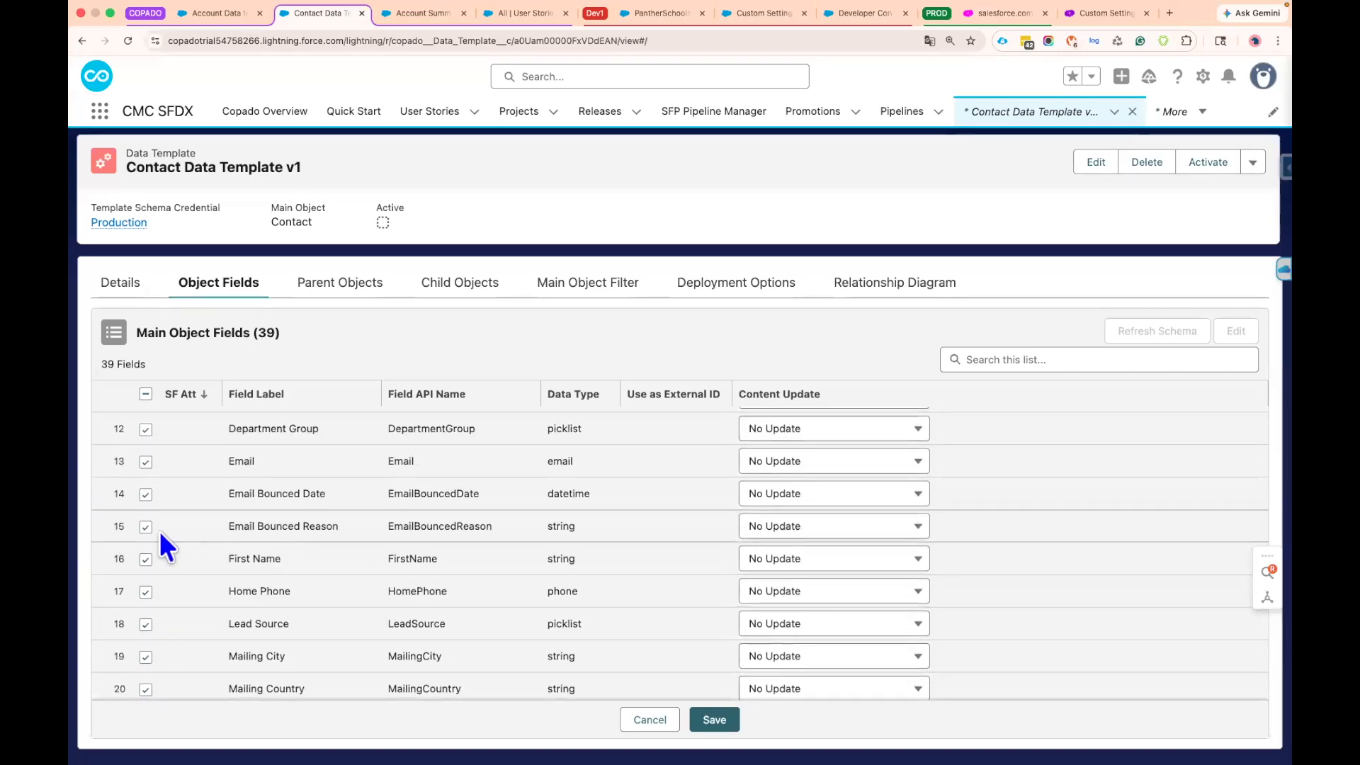
pyautogui.click(145, 526)
pyautogui.click(145, 493)
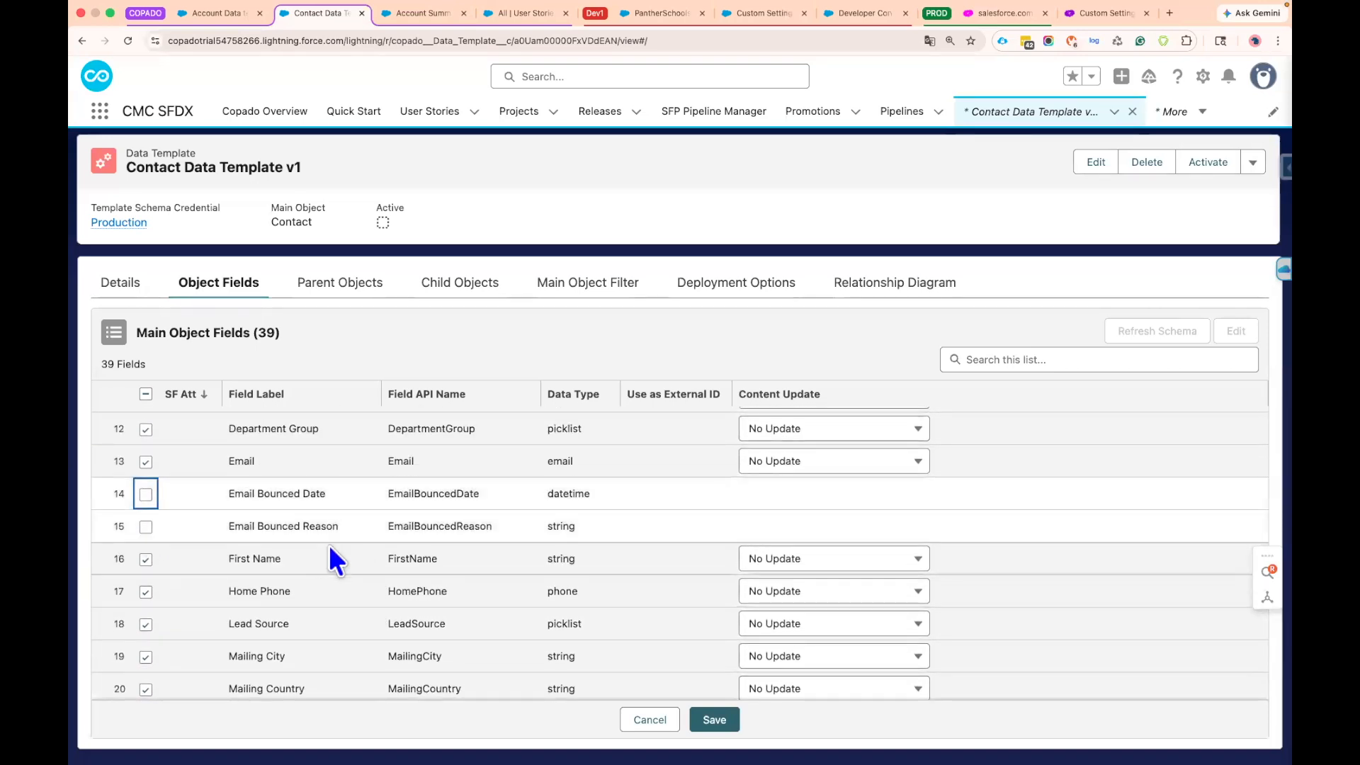
pyautogui.scroll(1, 328, 549)
pyautogui.scroll(1, 199, 534)
pyautogui.click(146, 522)
pyautogui.click(145, 457)
# Deselect Creation Source, Buyer Attributes, Business Phone and Asst. Phone, and review the remaining Contact field selection
pyautogui.scroll(2, 283, 517)
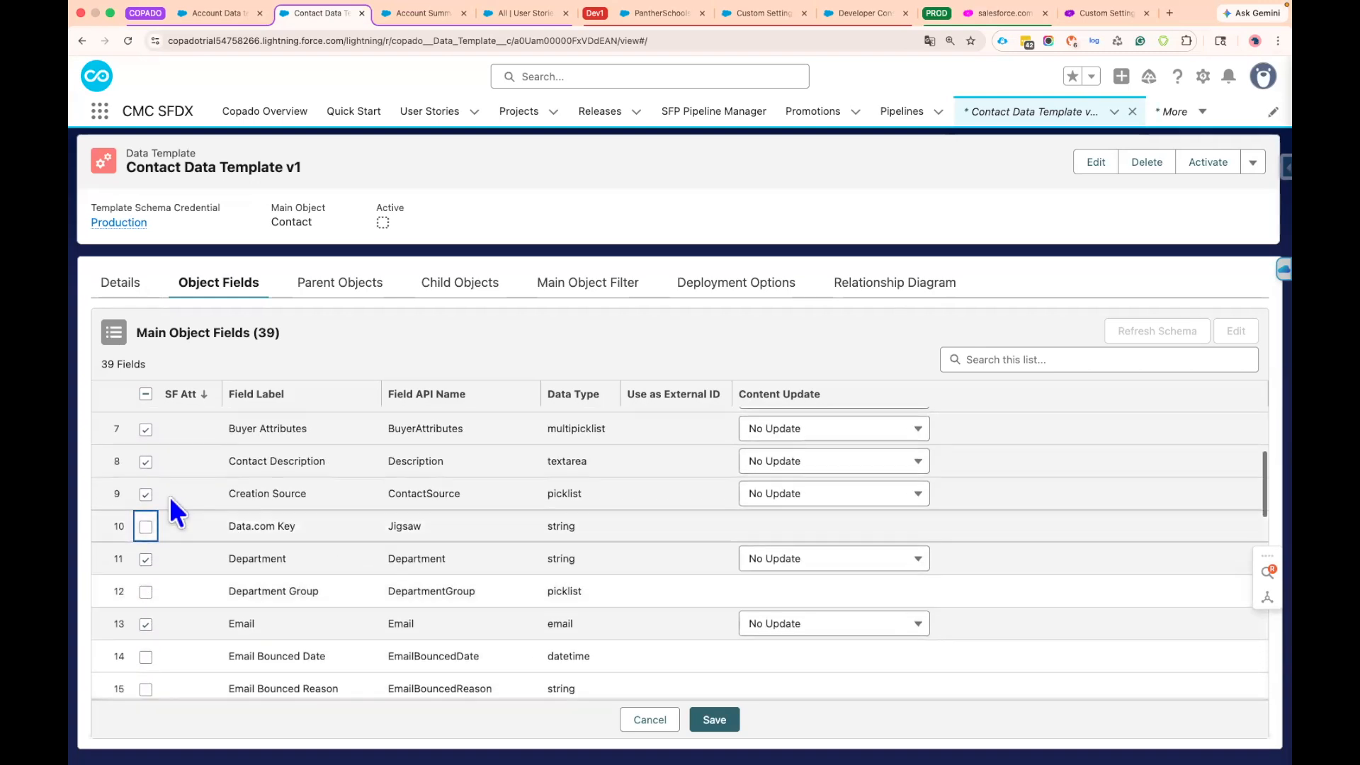
pyautogui.click(145, 494)
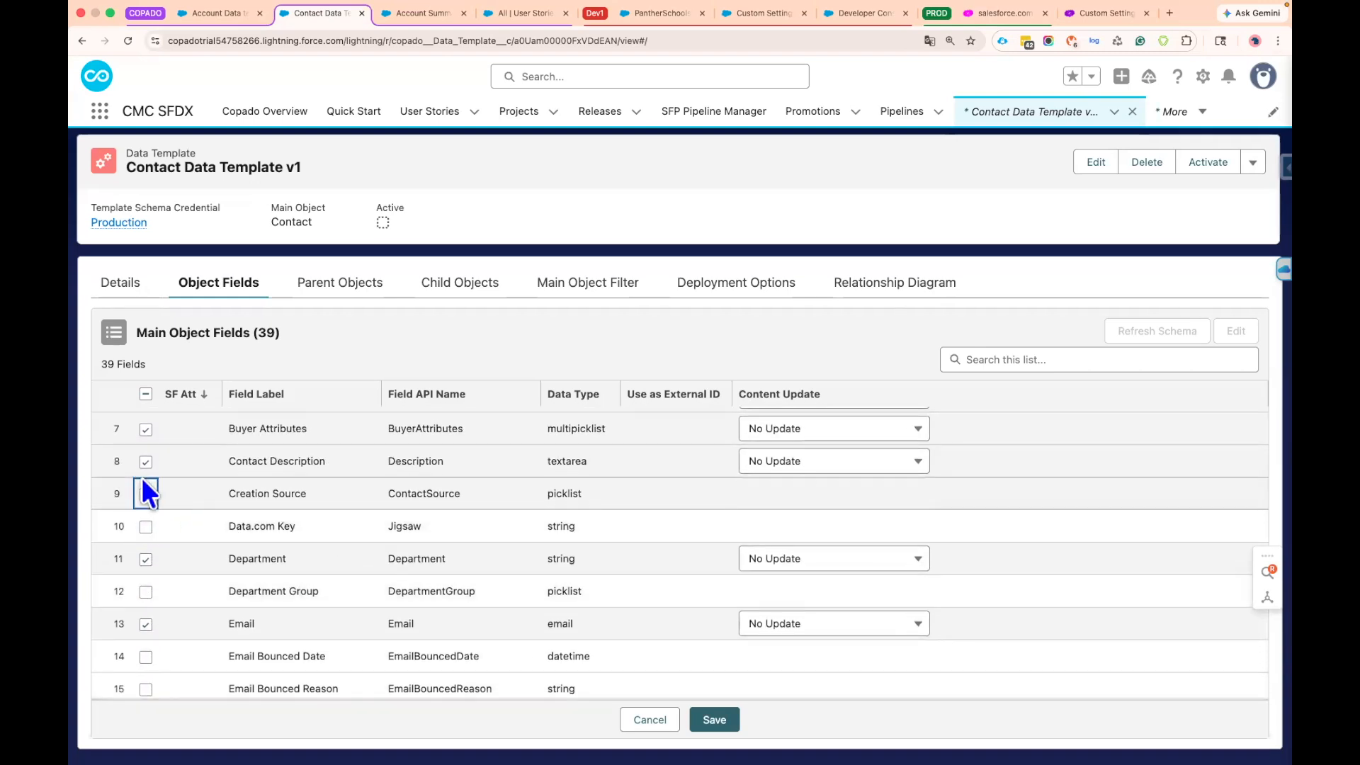
pyautogui.click(146, 429)
pyautogui.scroll(6, 288, 520)
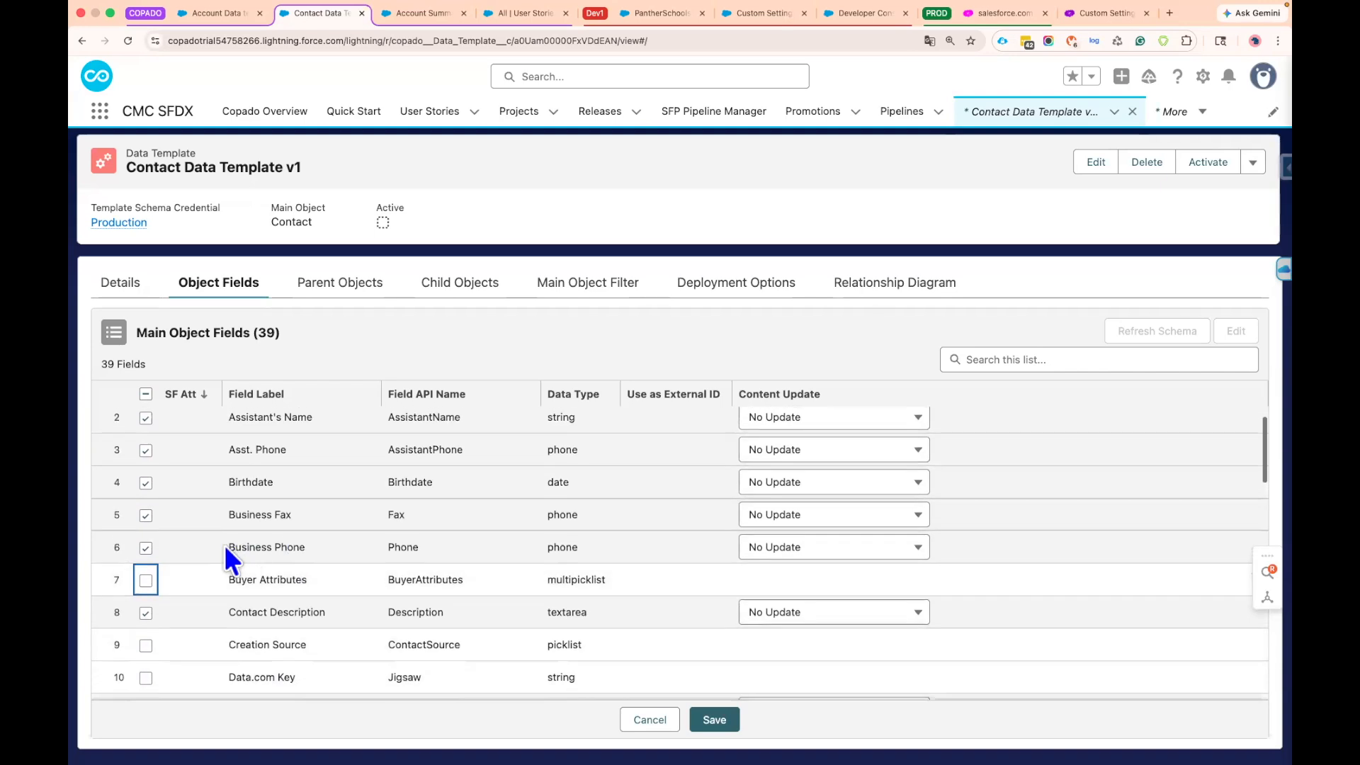
pyautogui.click(145, 587)
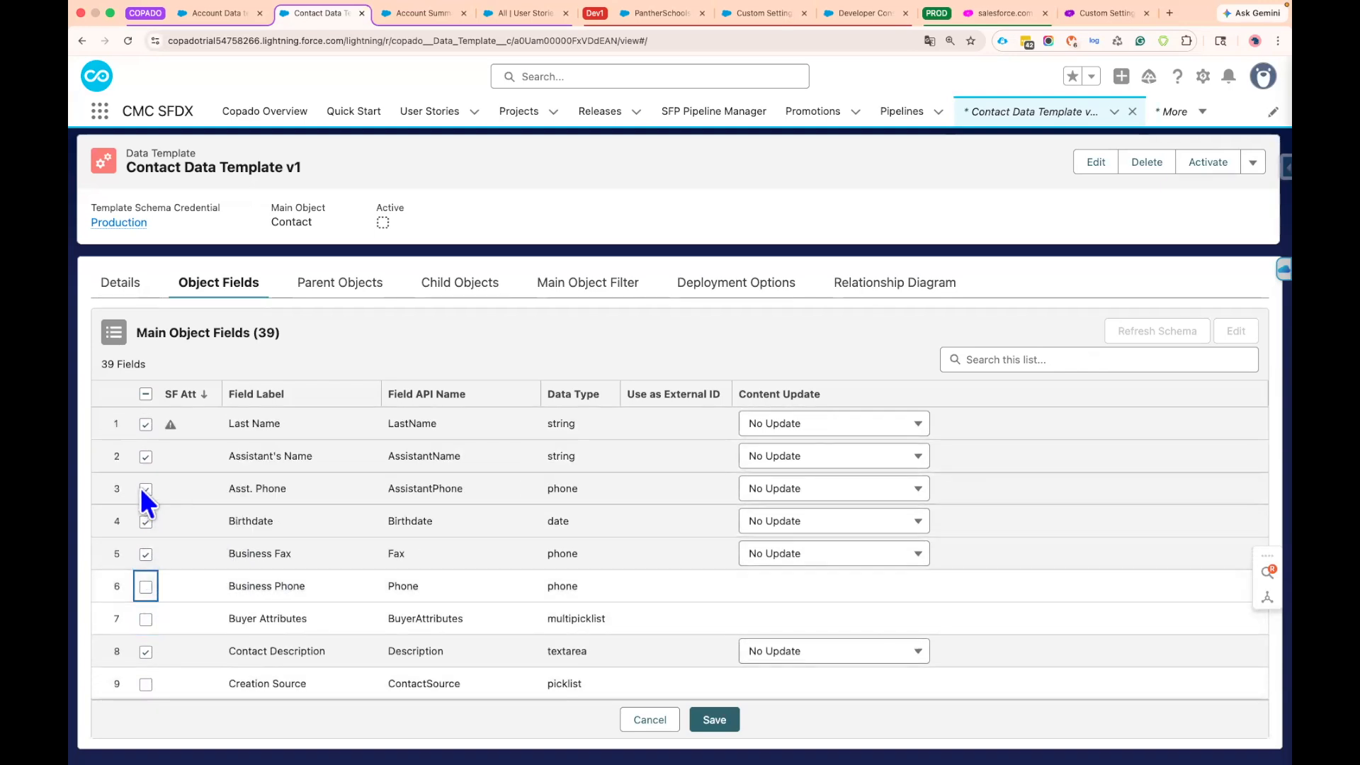
pyautogui.click(145, 490)
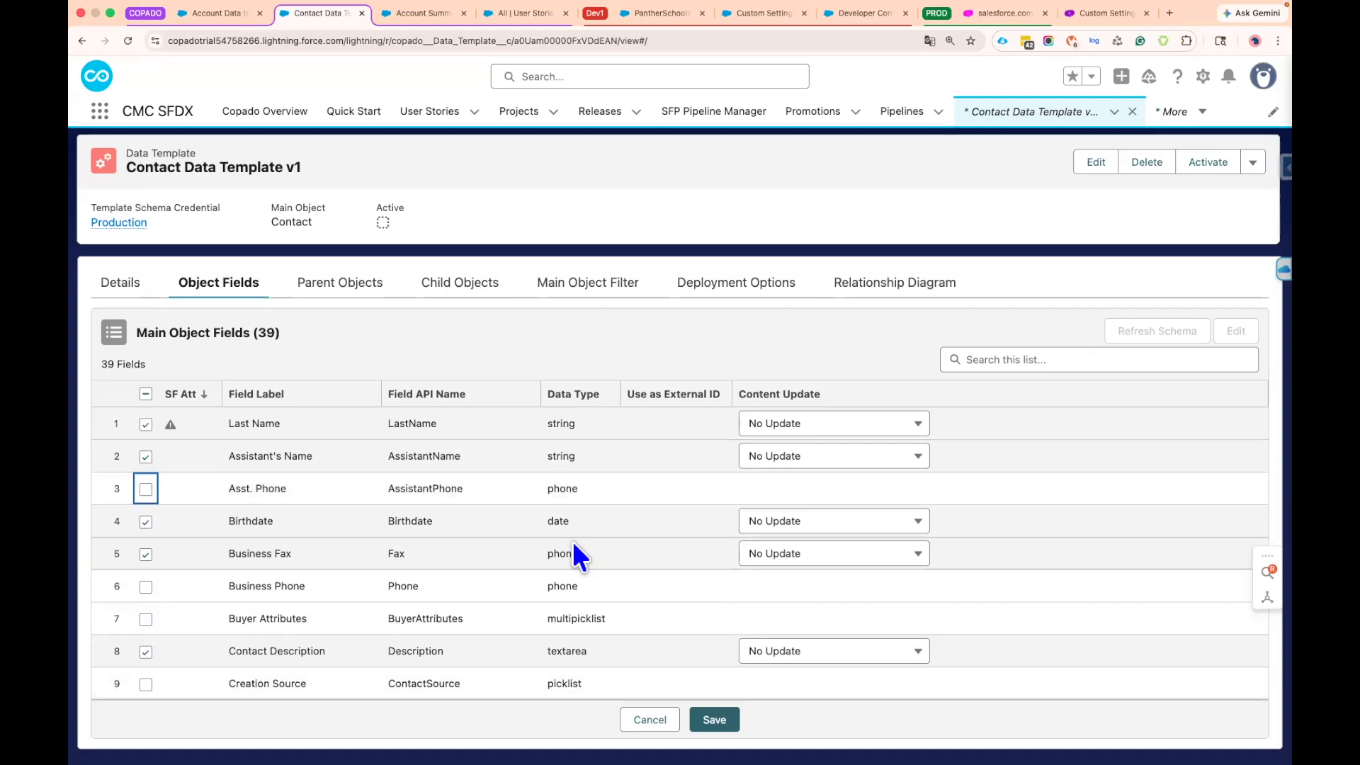
pyautogui.scroll(-9, 588, 511)
pyautogui.scroll(-5, 587, 512)
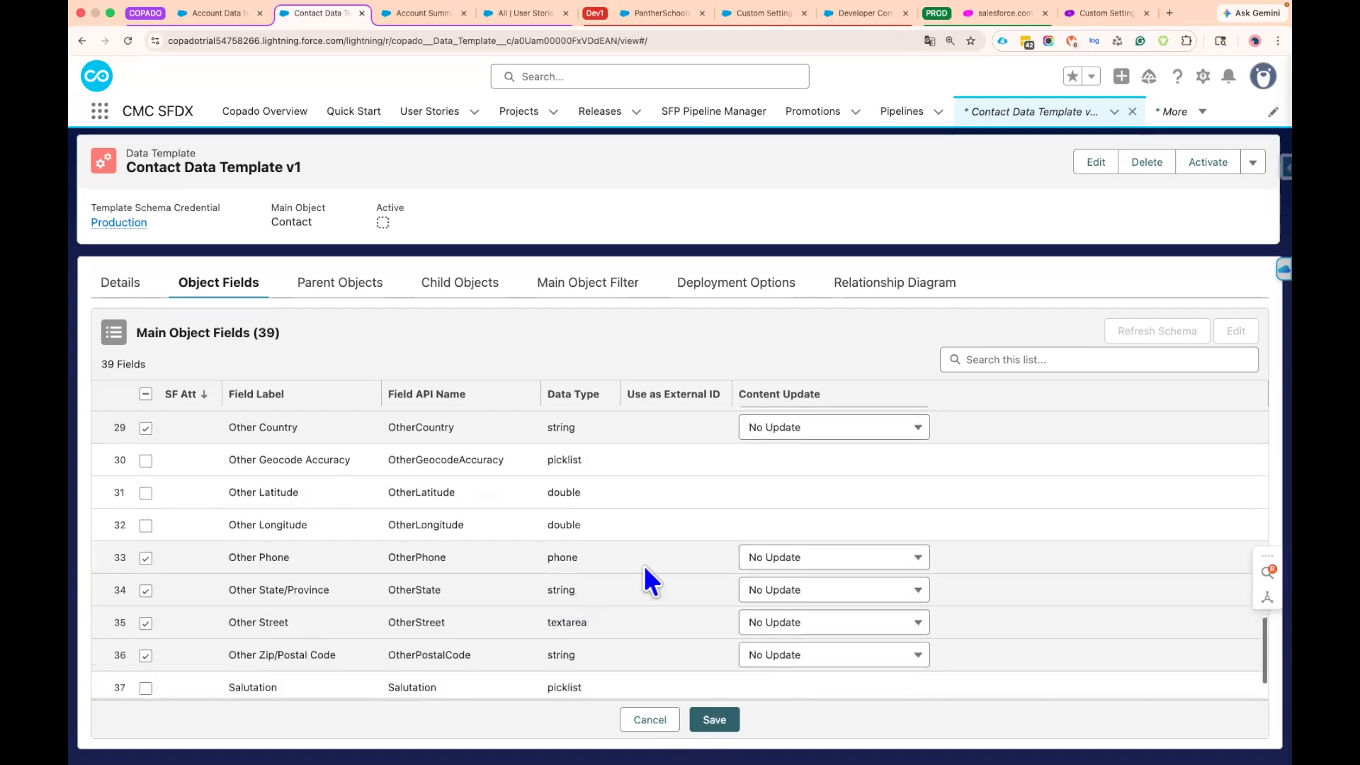
# Save the Contact template's field selection, check the saved fields and open the template's parent objects
pyautogui.scroll(-3, 602, 602)
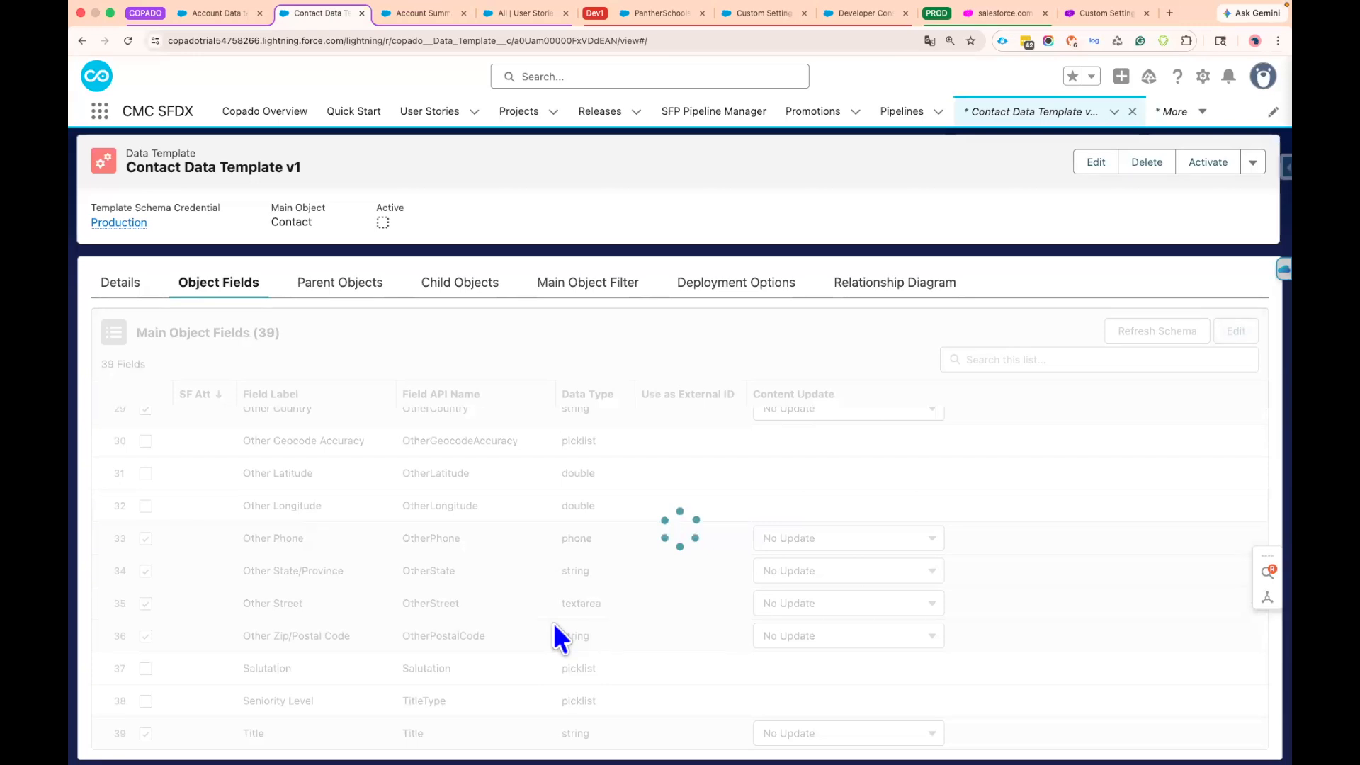
pyautogui.scroll(6, 741, 510)
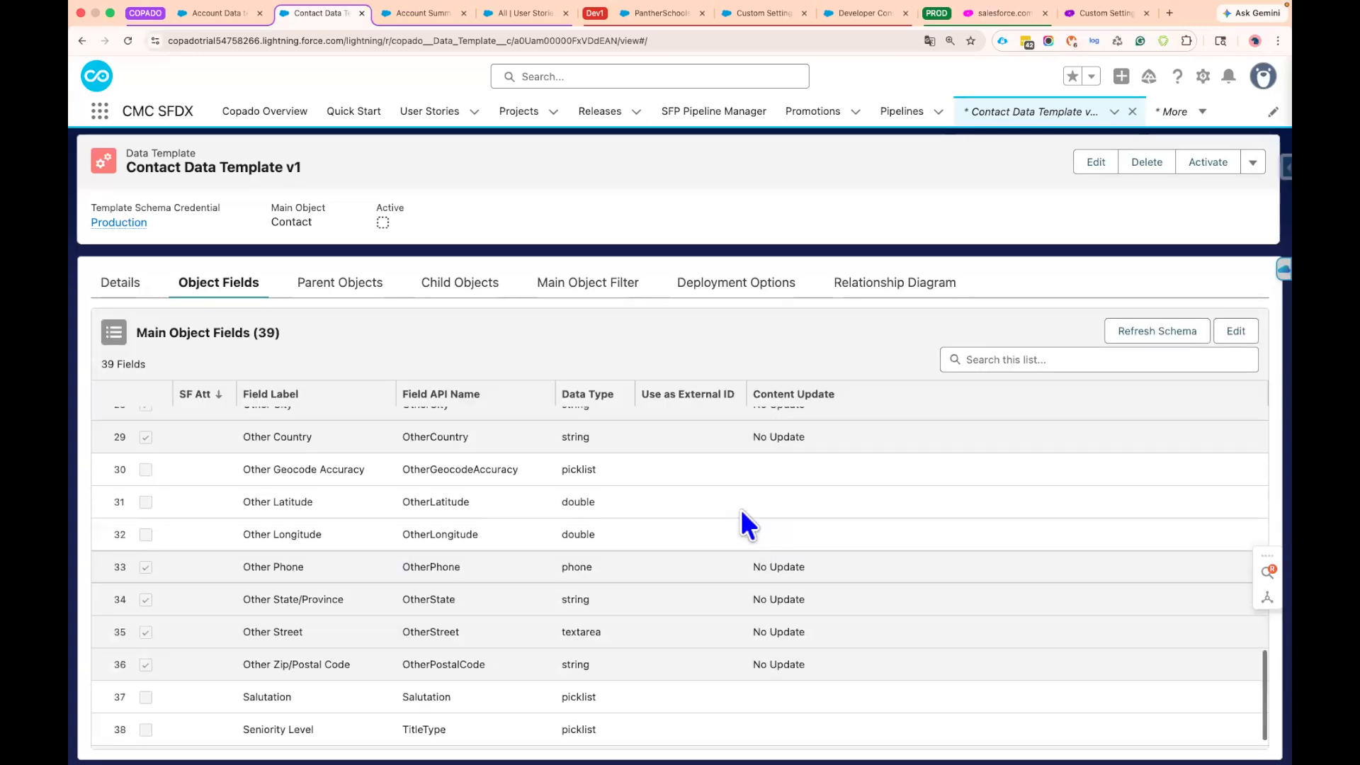
pyautogui.scroll(5, 448, 408)
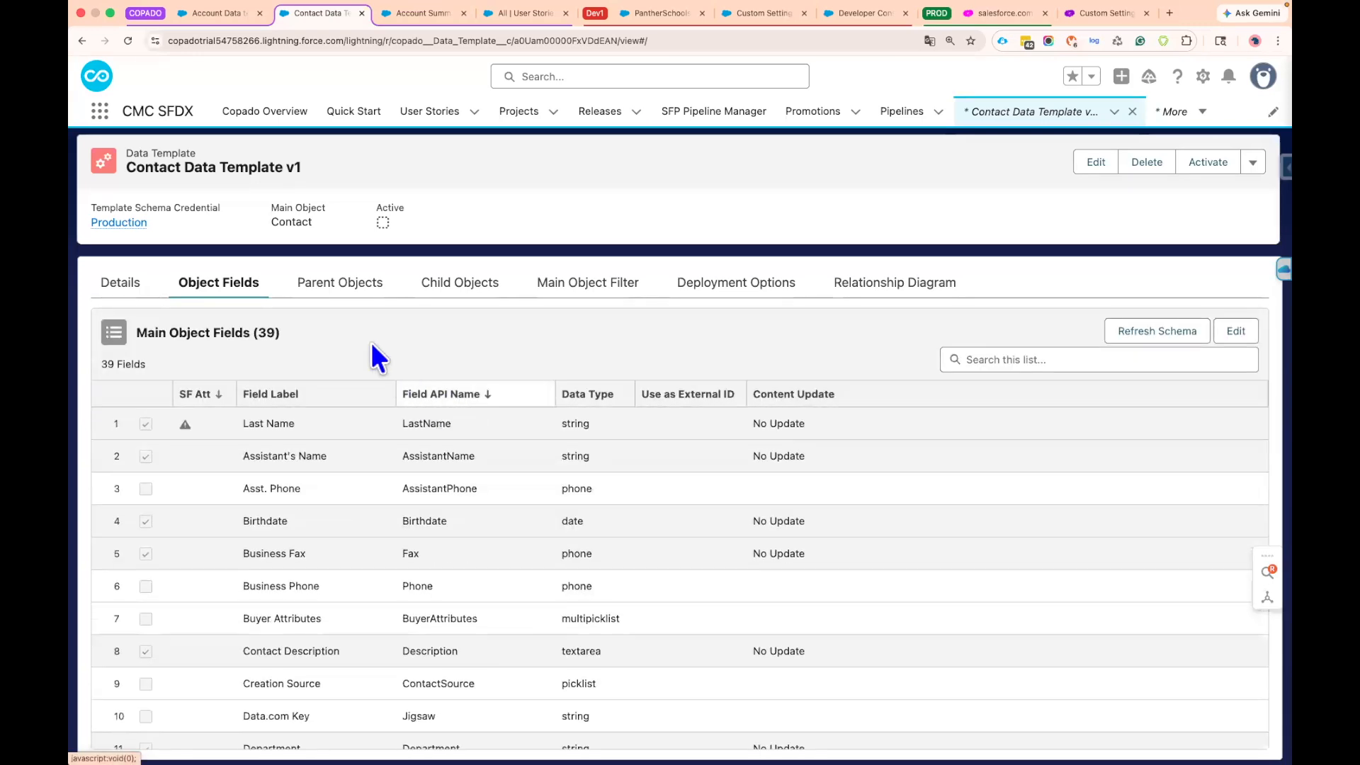
pyautogui.click(339, 282)
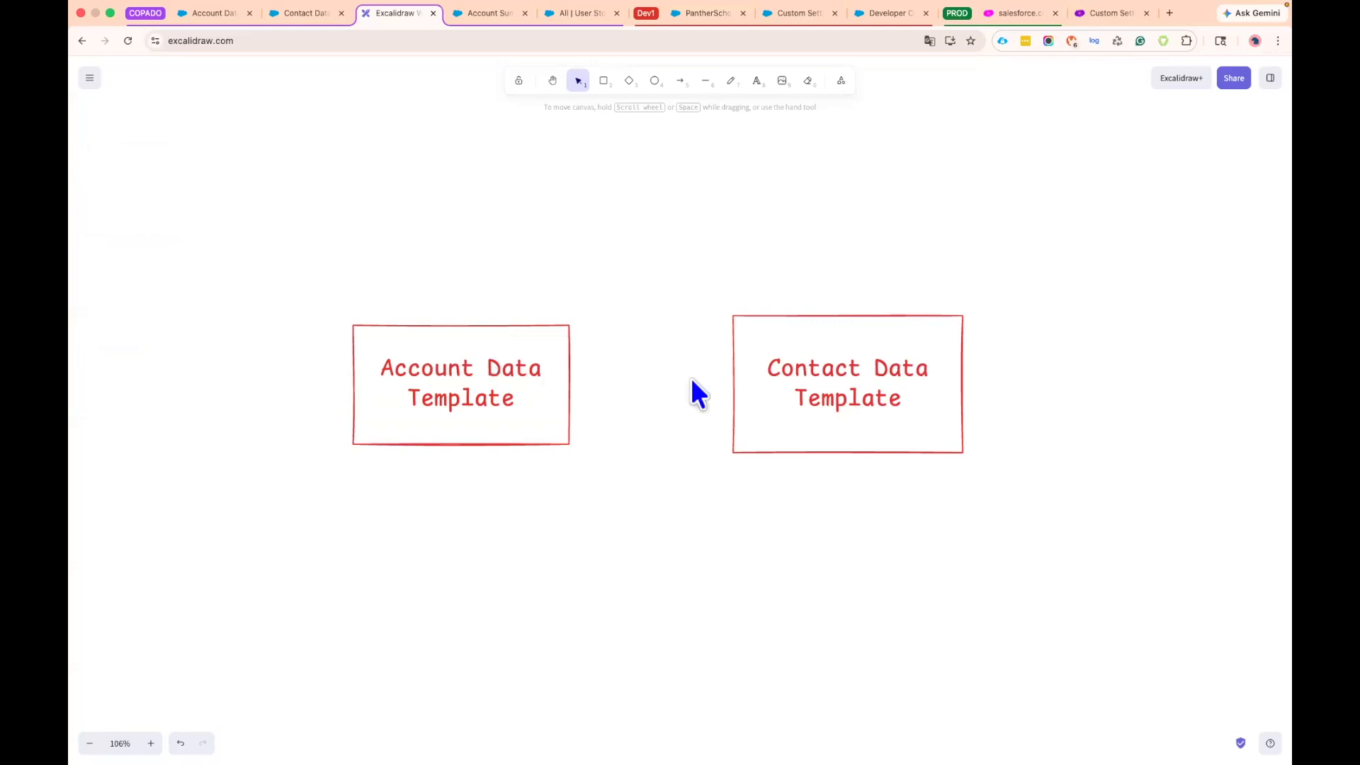
# Switch to Excalidraw and draw an arrow from the Account Data Template box to the Contact Data Template box
pyautogui.click(480, 343)
pyautogui.click(680, 80)
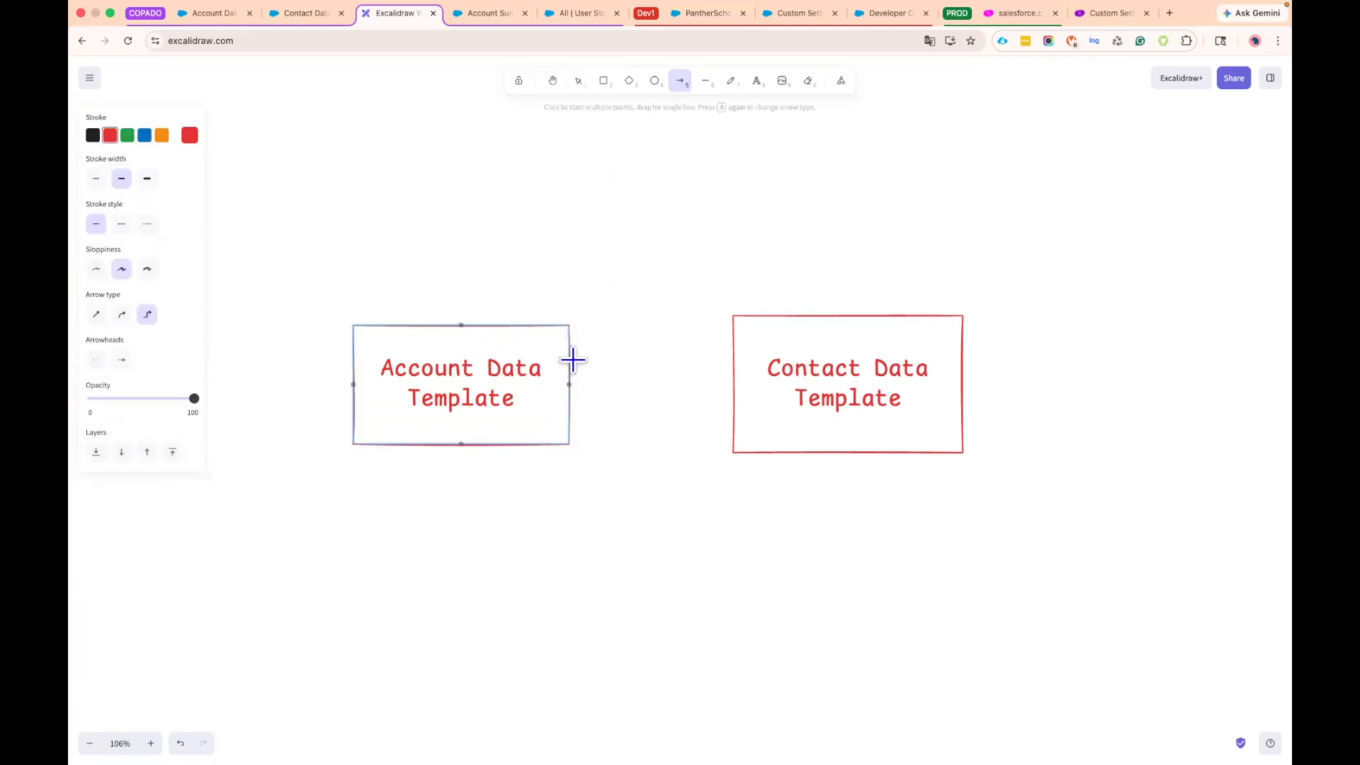
pyautogui.moveTo(572, 383); pyautogui.dragTo(735, 382)
pyautogui.click(682, 496)
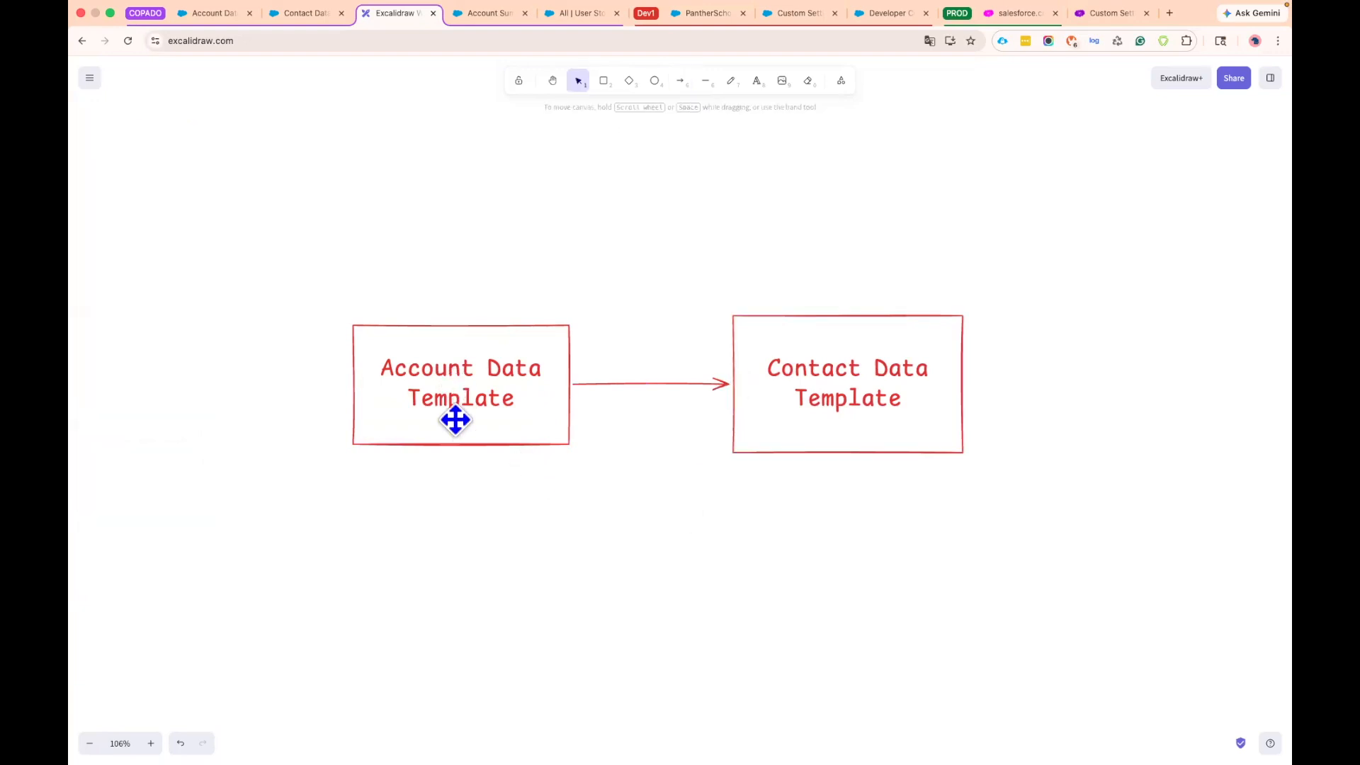
# Append "v1" to the labels of the Account Data Template and Contact Data Template boxes
pyautogui.click(550, 403)
pyautogui.doubleClick(533, 397)
pyautogui.click(531, 395)
pyautogui.write('v1')
pyautogui.click(926, 410)
pyautogui.doubleClick(926, 407)
pyautogui.click(924, 405)
pyautogui.write('v1')
pyautogui.click(859, 564)
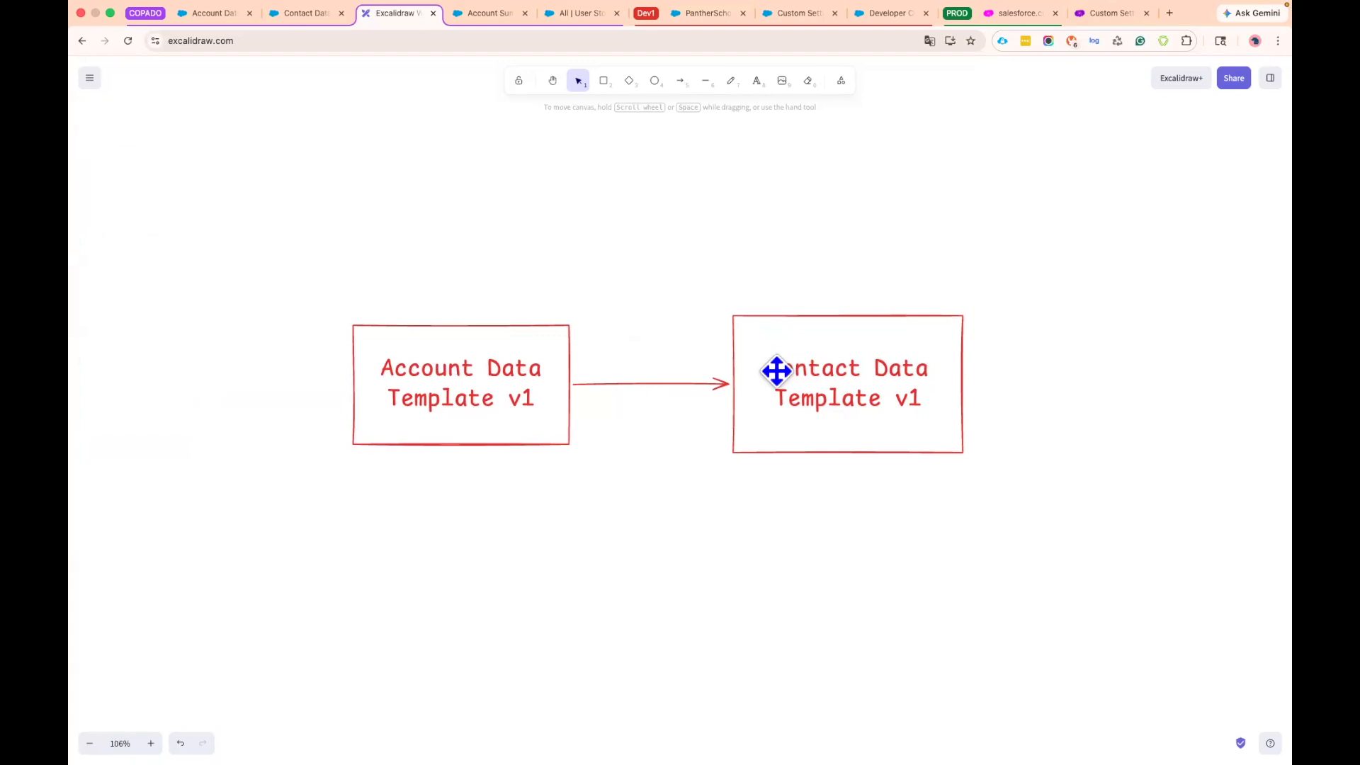
# Draw an arrow from the Contact box back to the Account box and label it "parent"
pyautogui.click(783, 433)
pyautogui.click(690, 344)
pyautogui.click(758, 357)
pyautogui.click(680, 80)
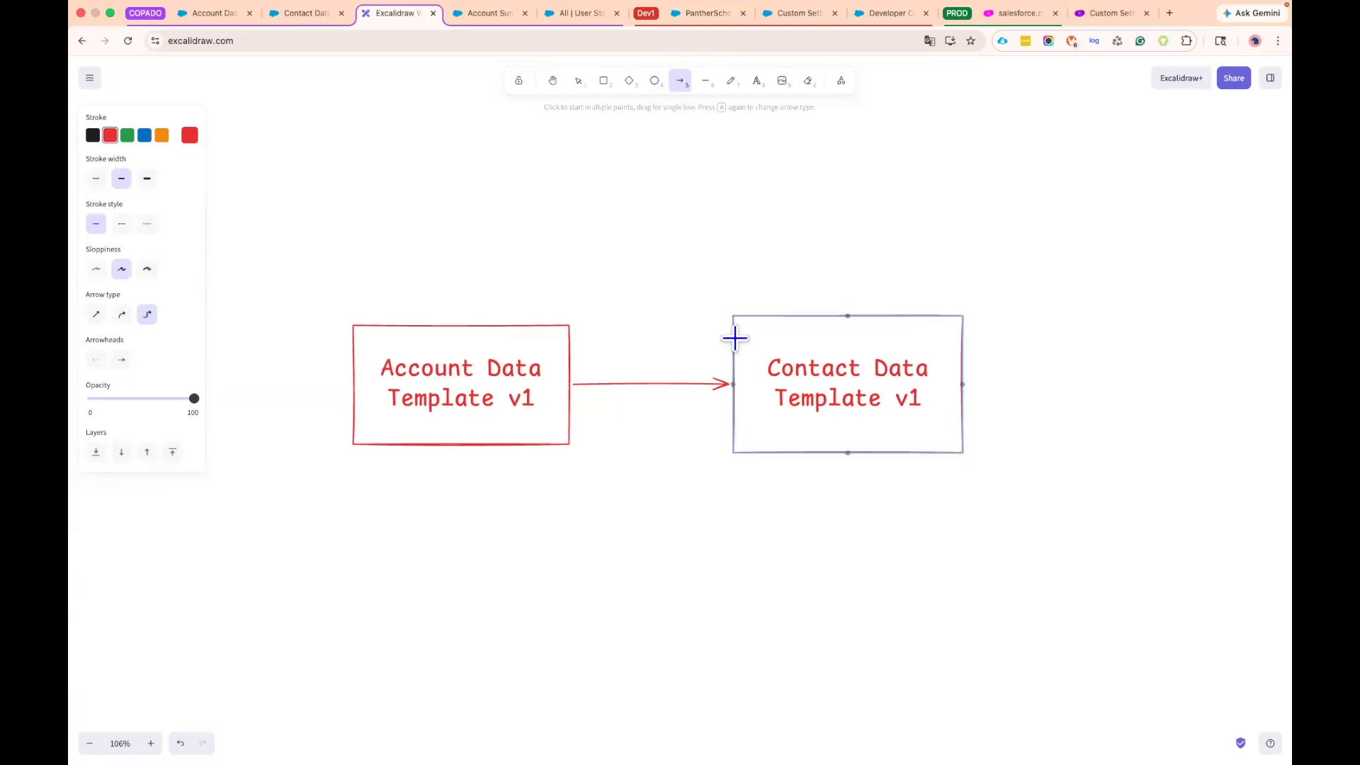
pyautogui.moveTo(720, 337); pyautogui.dragTo(569, 339)
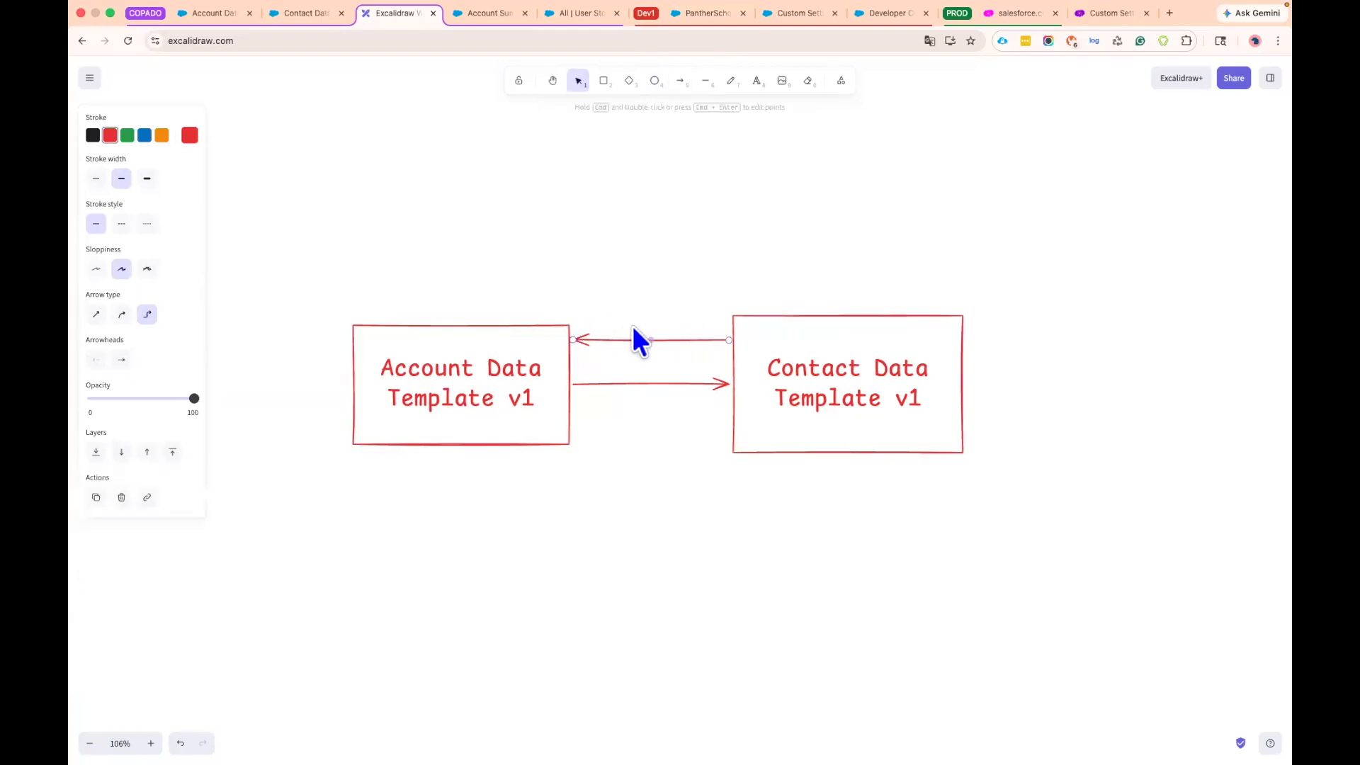
pyautogui.doubleClick(668, 344)
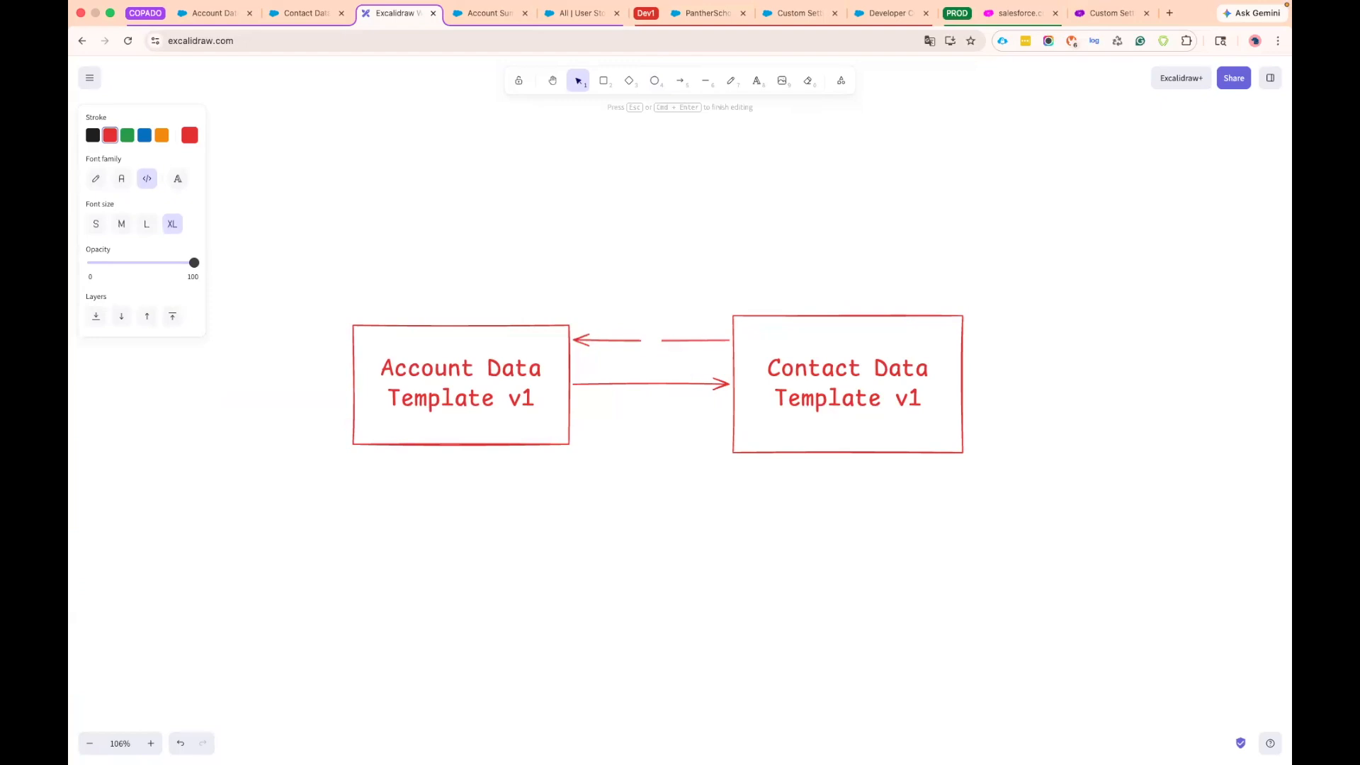
pyautogui.write('parent')
pyautogui.click(647, 486)
# Move the Account box farther from the Contact box and delete the arrow labelled "parent"
pyautogui.moveTo(461, 370); pyautogui.dragTo(418, 374)
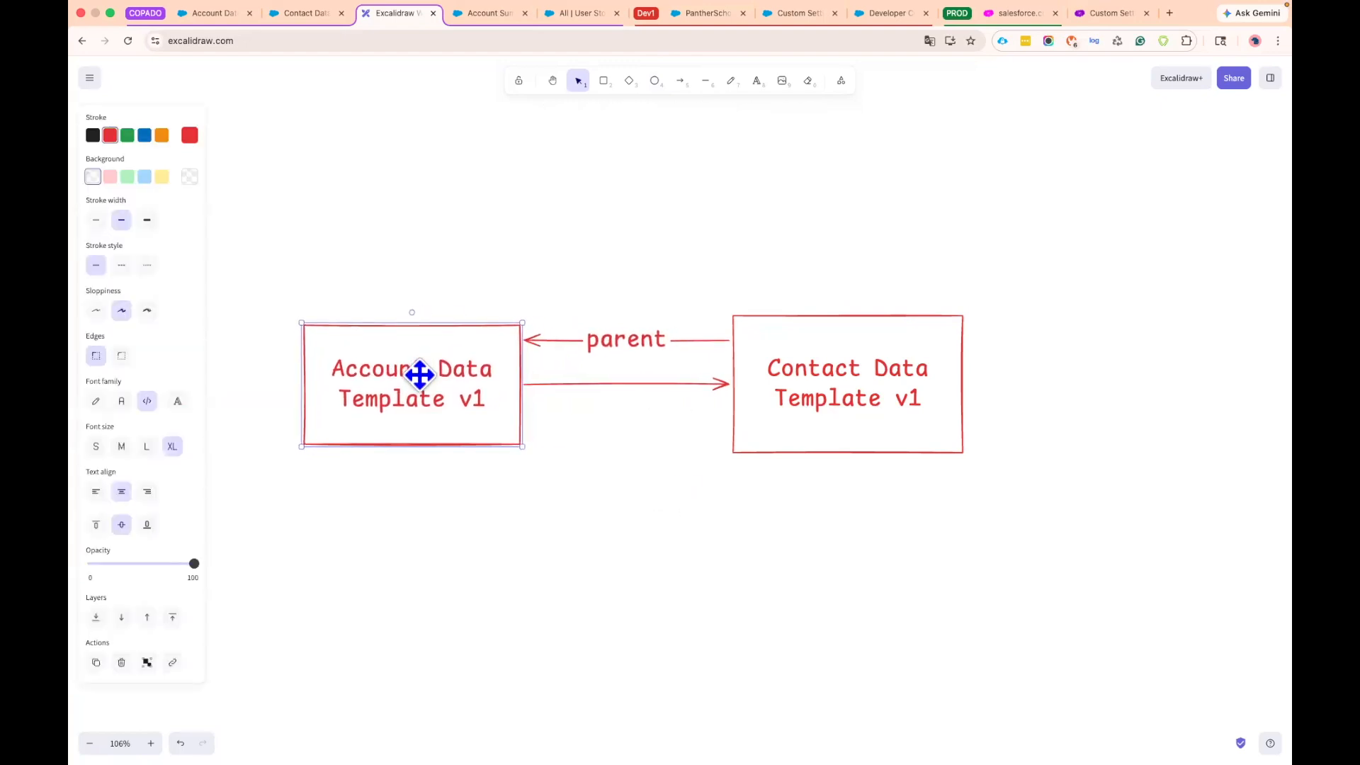
pyautogui.click(642, 457)
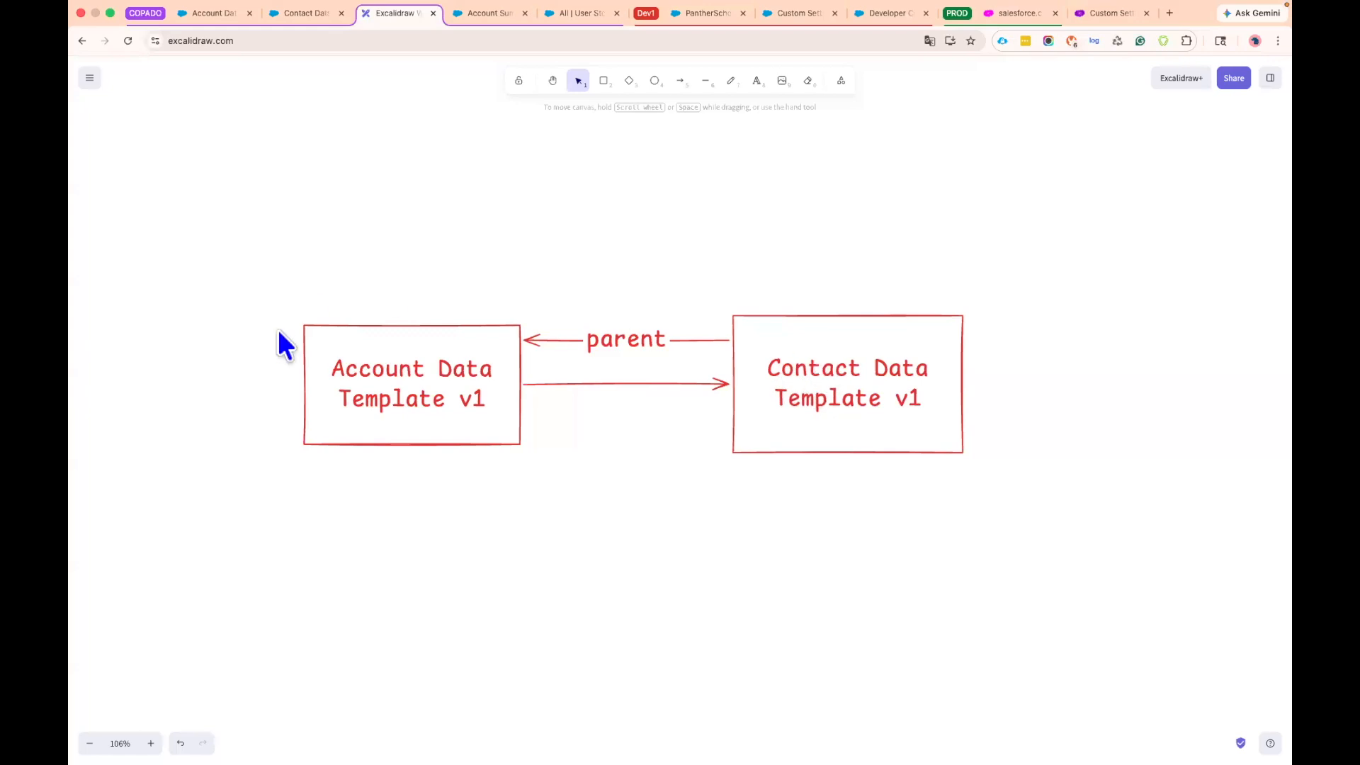
pyautogui.click(624, 350)
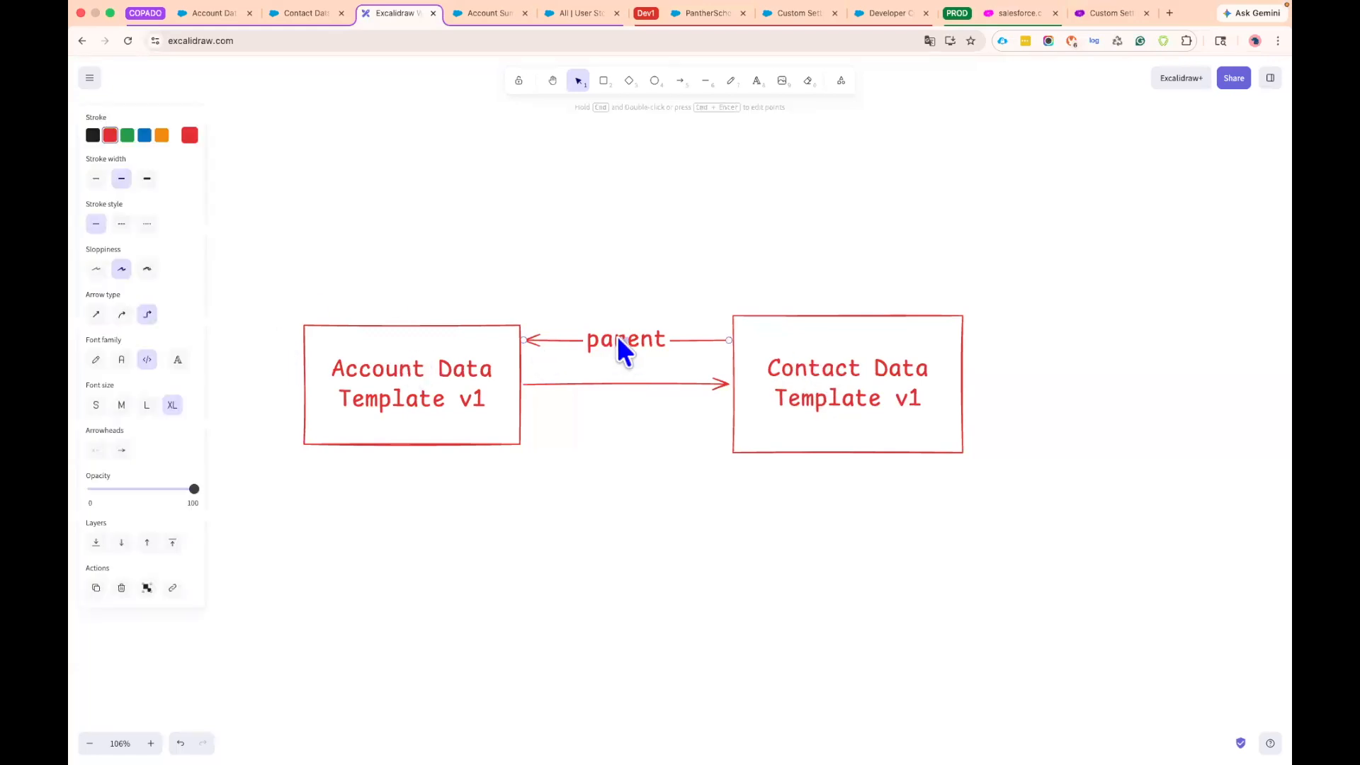
pyautogui.press('Delete')
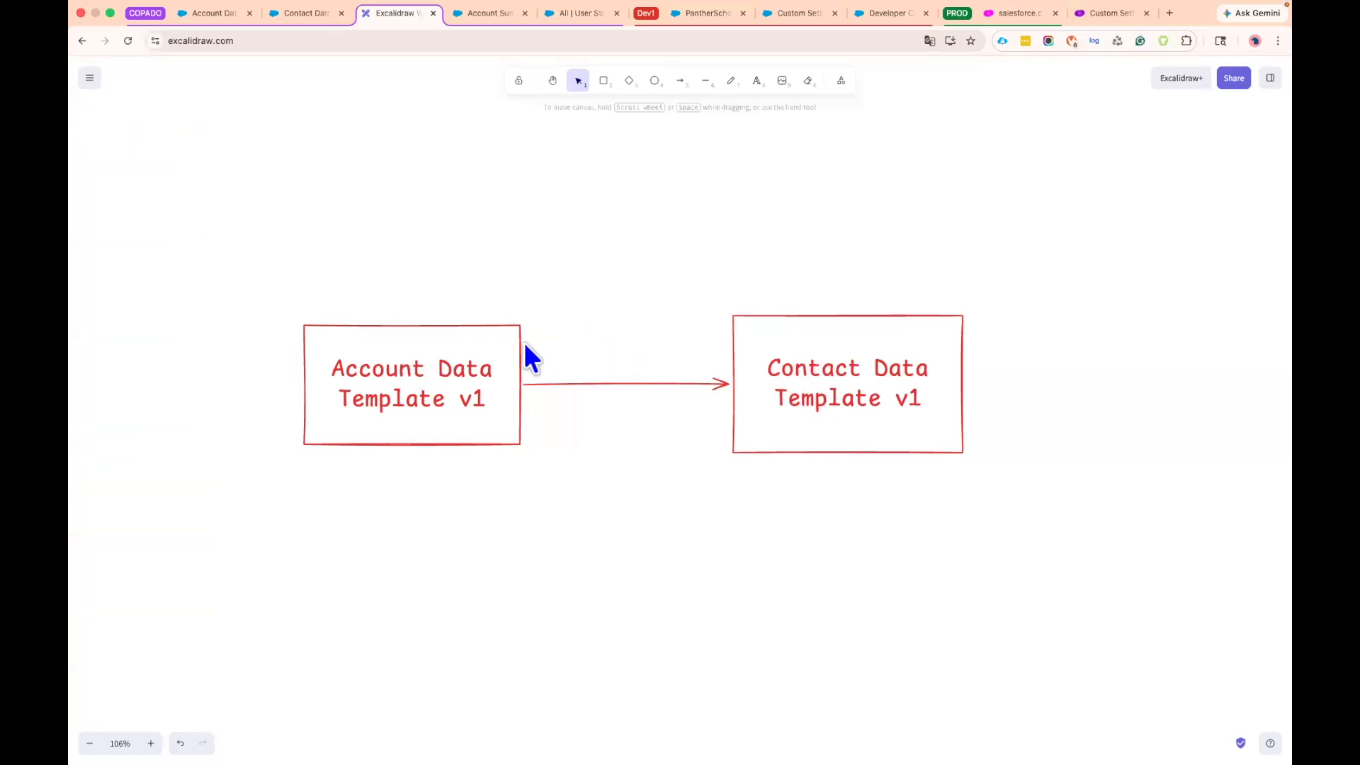
# Duplicate both boxes with their connecting arrow and place the copy below the original
pyautogui.moveTo(236, 281); pyautogui.dragTo(1047, 532)
pyautogui.hotkey('ctrl', 'c')
pyautogui.hotkey('ctrl', 'v')
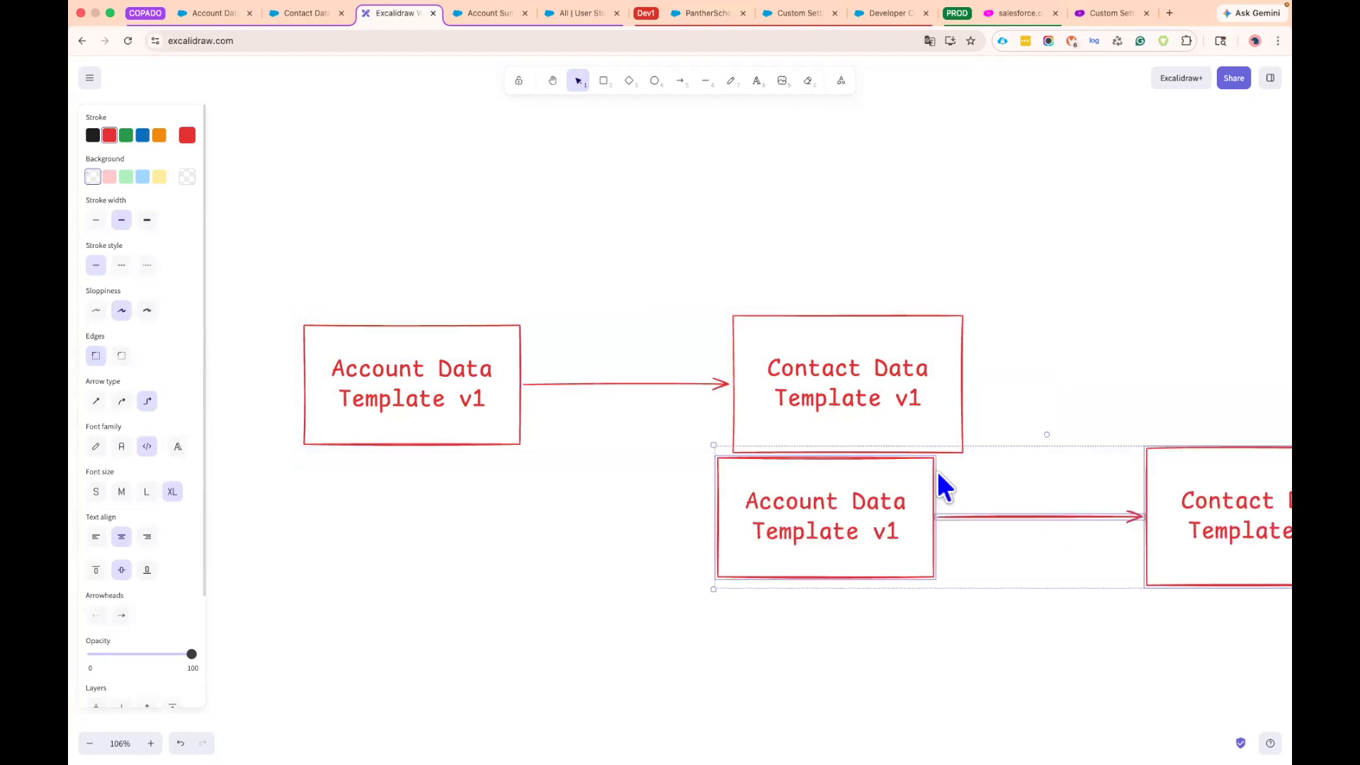
pyautogui.moveTo(806, 527); pyautogui.dragTo(477, 616)
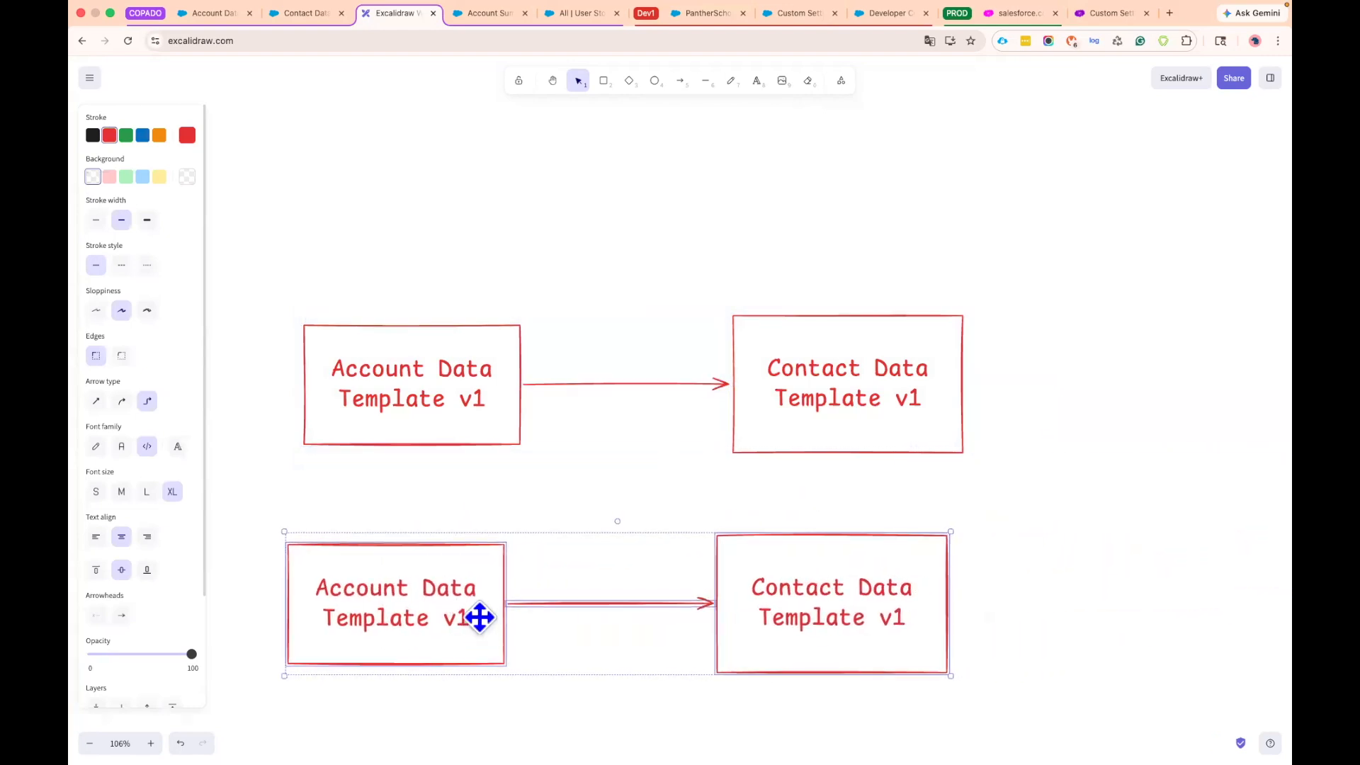
# Relabel the copied boxes as "Account Data Template v2" and "Contact Data Template v2"
pyautogui.doubleClick(465, 621)
pyautogui.click(463, 614)
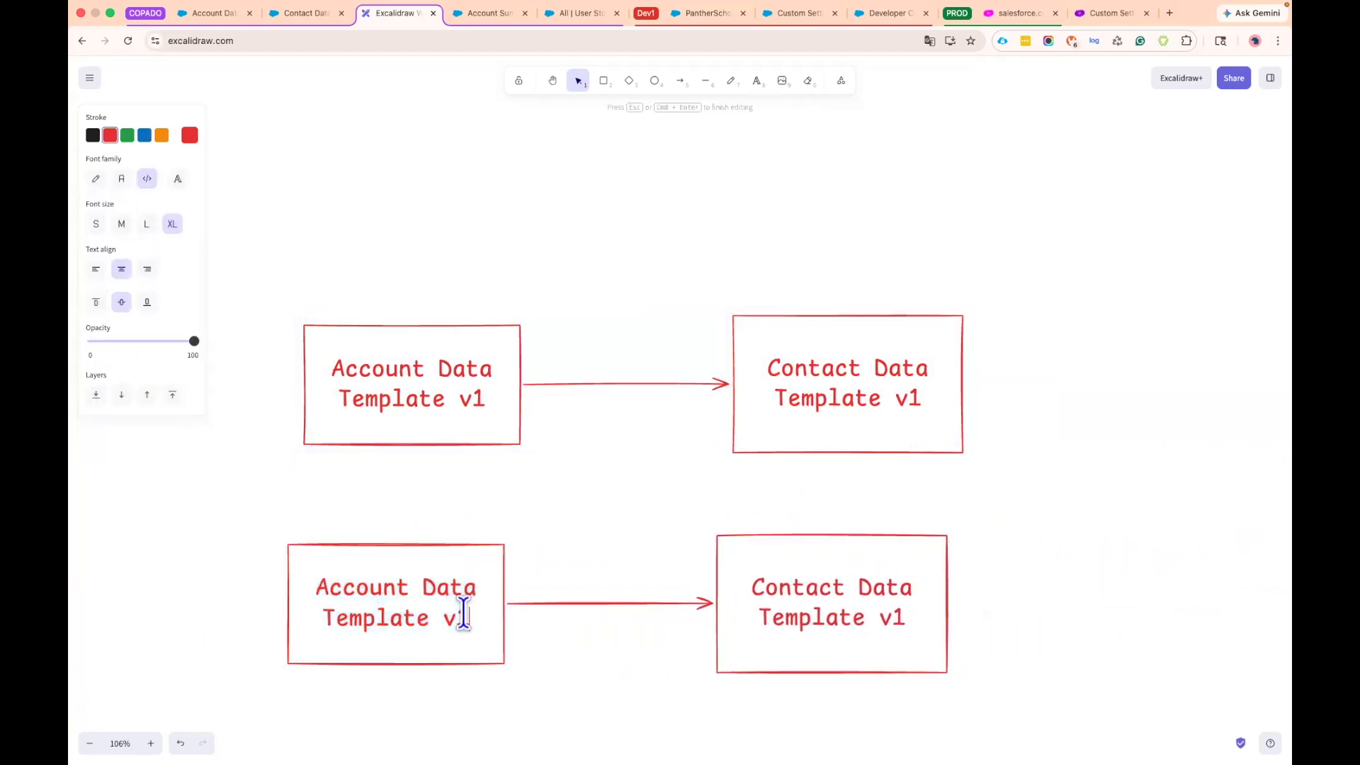
pyautogui.press('BackSpace')
pyautogui.write('2')
pyautogui.click(841, 628)
pyautogui.doubleClick(843, 628)
pyautogui.press('Escape')
pyautogui.doubleClick(903, 617)
pyautogui.click(903, 617)
pyautogui.press('BackSpace')
pyautogui.write('2')
# Replace the arrow between the v2 boxes with one from Contact Data Template v2 to Account Data Template v2
pyautogui.click(664, 600)
pyautogui.click(649, 604)
pyautogui.press('BackSpace')
pyautogui.moveTo(823, 593); pyautogui.dragTo(820, 592)
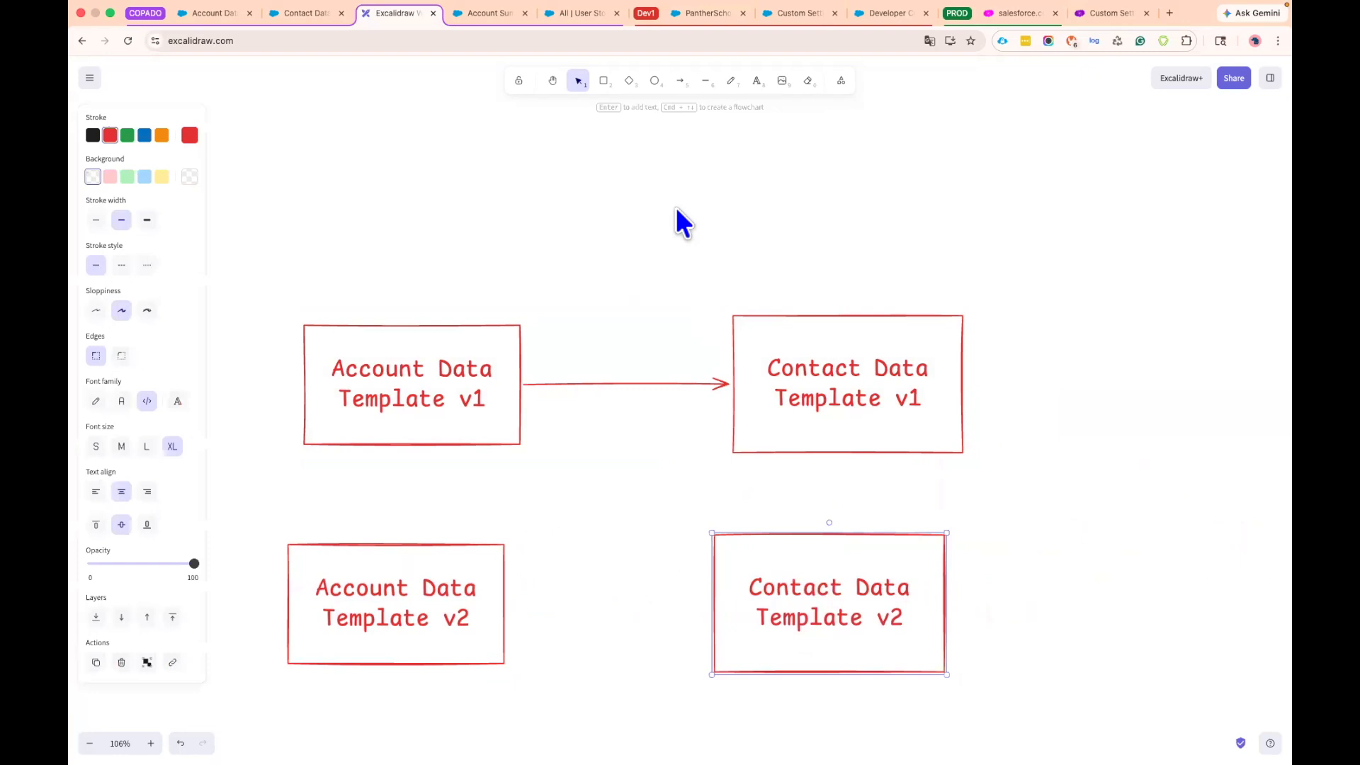
pyautogui.click(680, 80)
pyautogui.moveTo(713, 592); pyautogui.dragTo(507, 591)
pyautogui.click(586, 683)
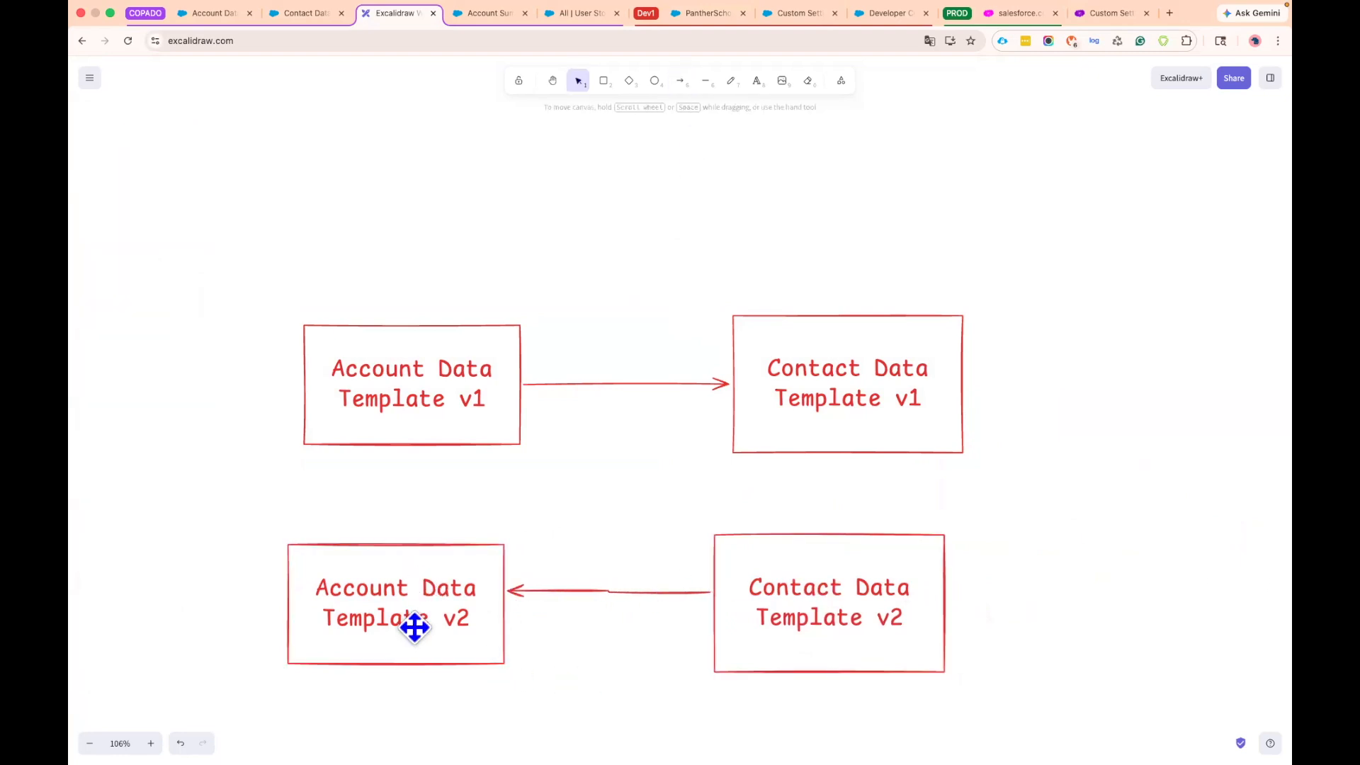
# Add an arrow from Contact Data Template v2 to Account Data Template v1 and nudge the Account v1 box outward
pyautogui.click(627, 593)
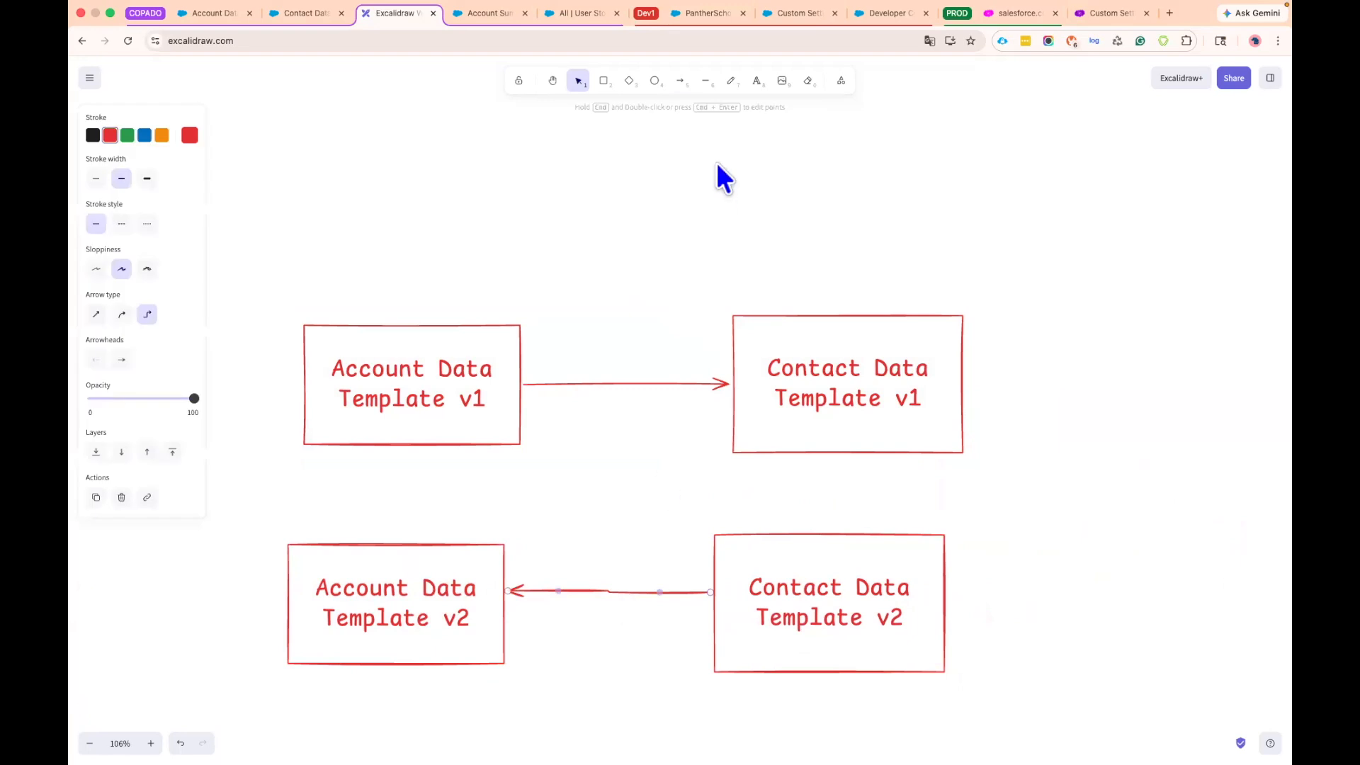
pyautogui.click(681, 82)
pyautogui.moveTo(709, 602); pyautogui.dragTo(518, 417)
pyautogui.moveTo(789, 583)
pyautogui.mouseDown()
pyautogui.moveTo(788, 567)
pyautogui.moveTo(789, 581)
pyautogui.mouseUp()
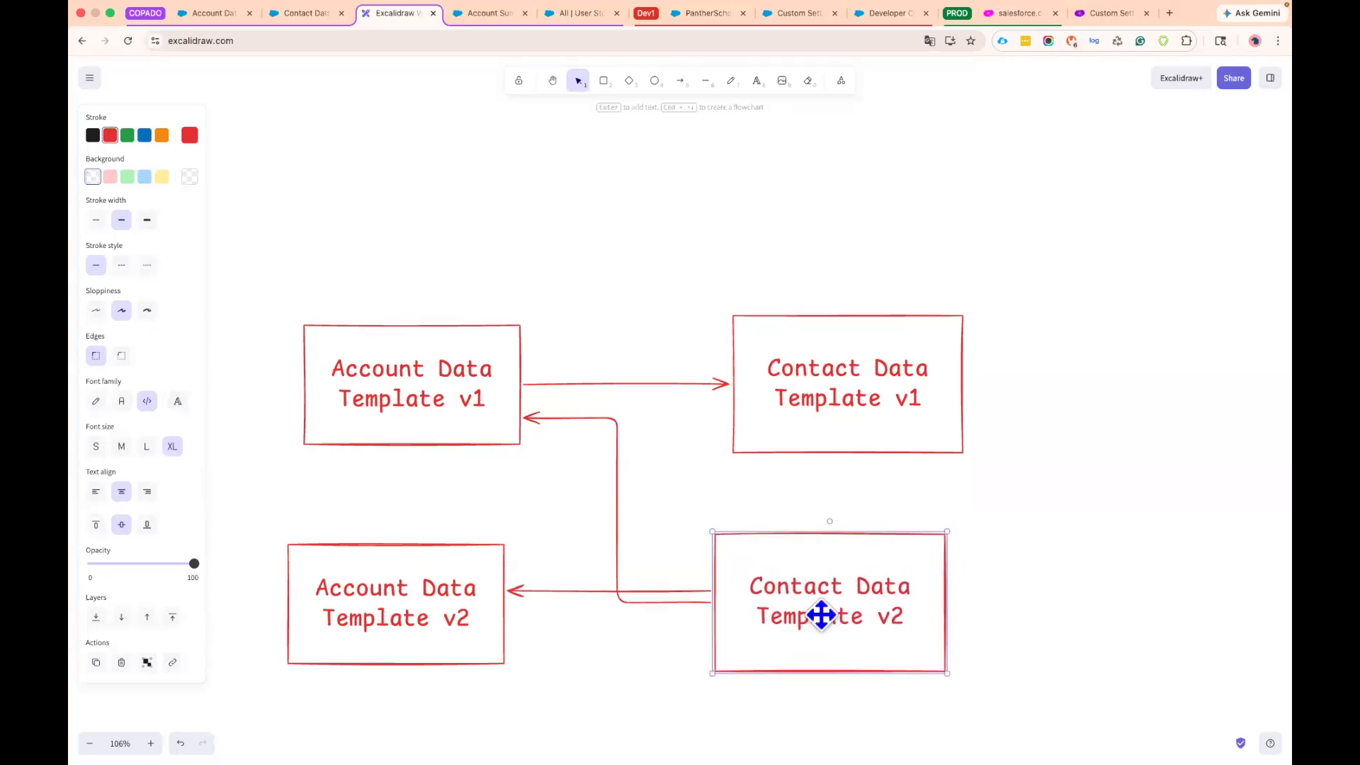
pyautogui.moveTo(458, 402); pyautogui.dragTo(444, 400)
pyautogui.click(458, 280)
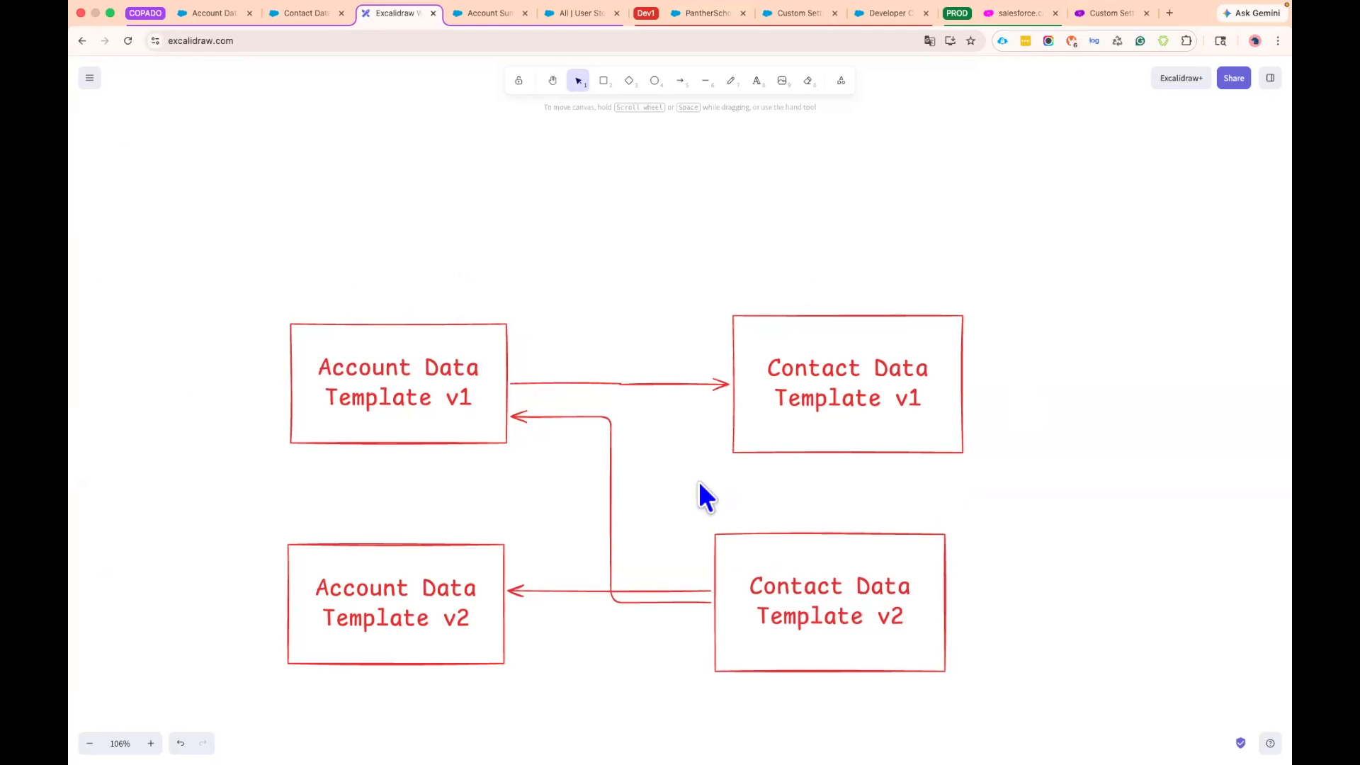
# Shift the Contact Data Template v1 box slightly closer to the Account Data Template v1 box
pyautogui.scroll(-2, 683, 479)
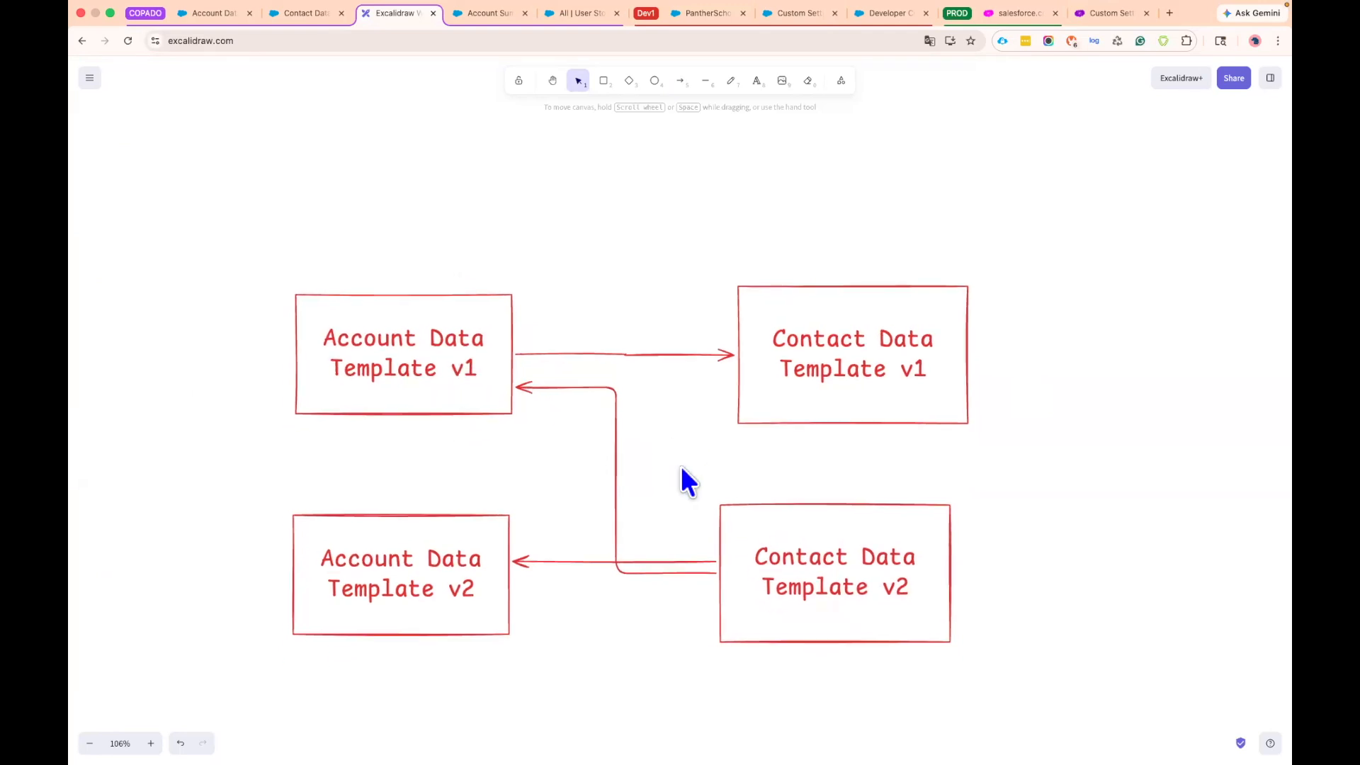
pyautogui.scroll(-1, 682, 476)
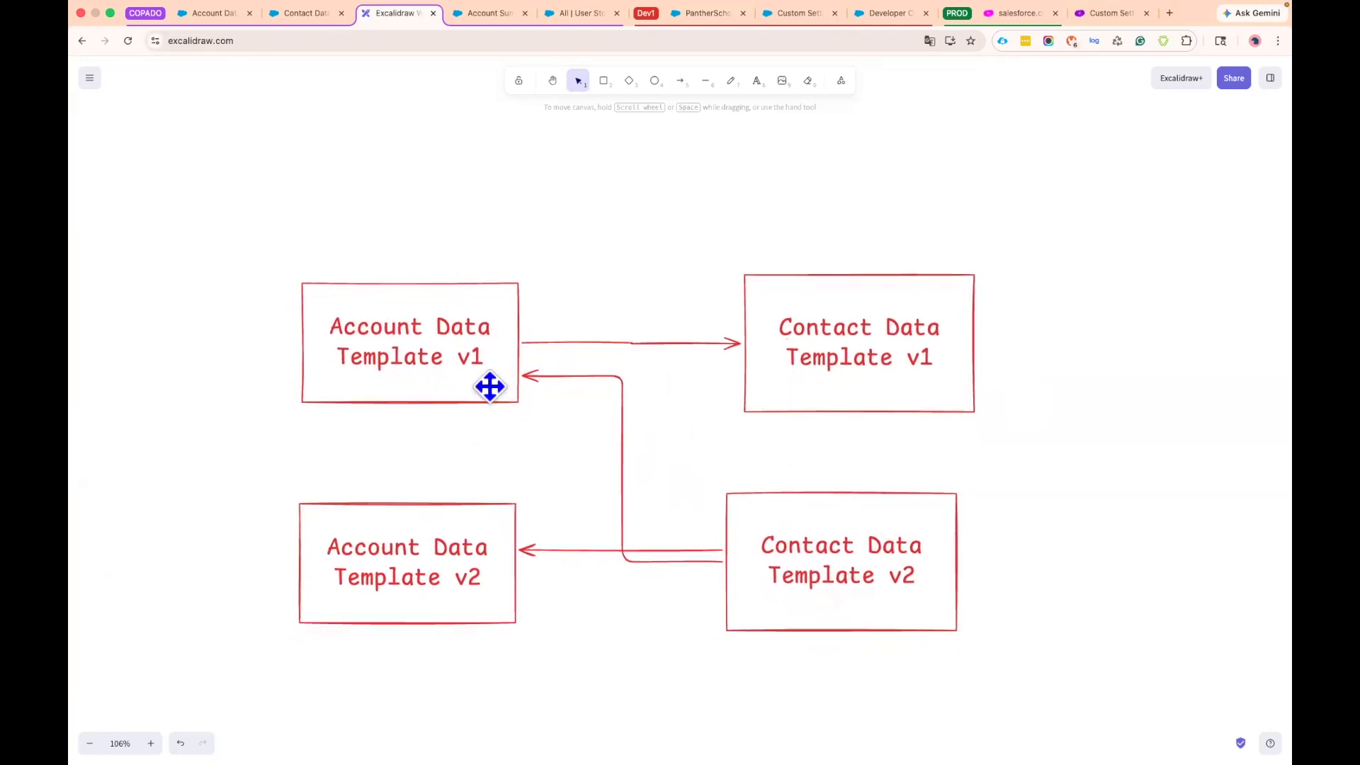
pyautogui.moveTo(808, 373); pyautogui.dragTo(794, 371)
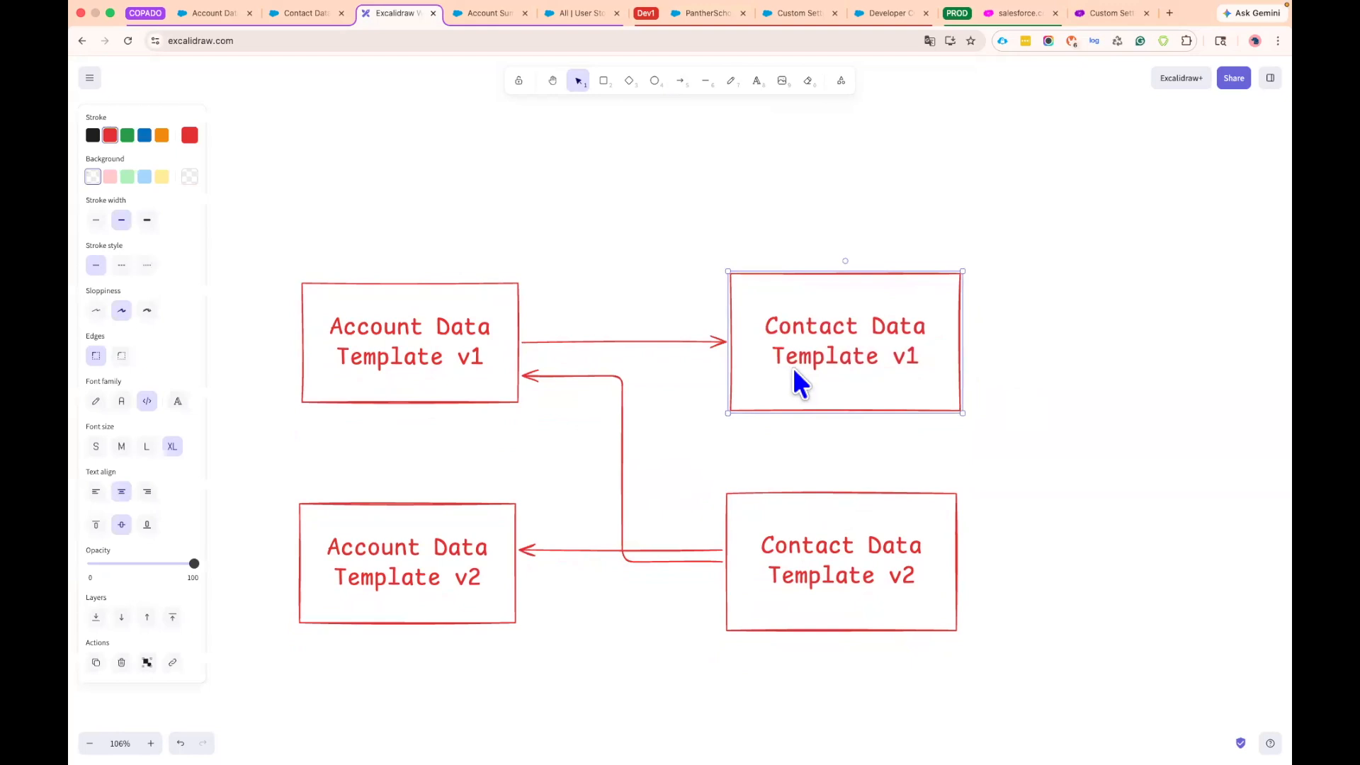
pyautogui.click(694, 409)
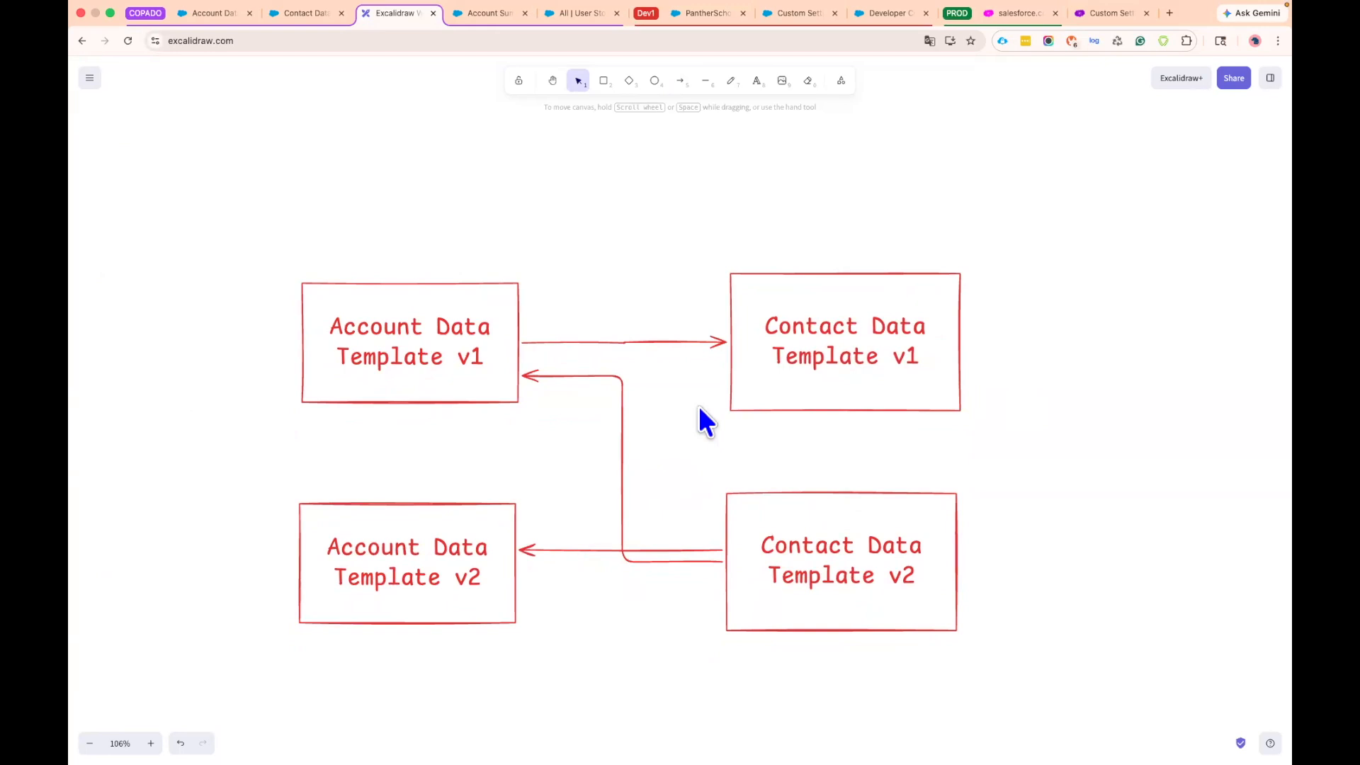
# Return to Copado, compare the Contact and Account templates, and examine the Contact template's parent and child objects
pyautogui.moveTo(250, 233); pyautogui.dragTo(1084, 601)
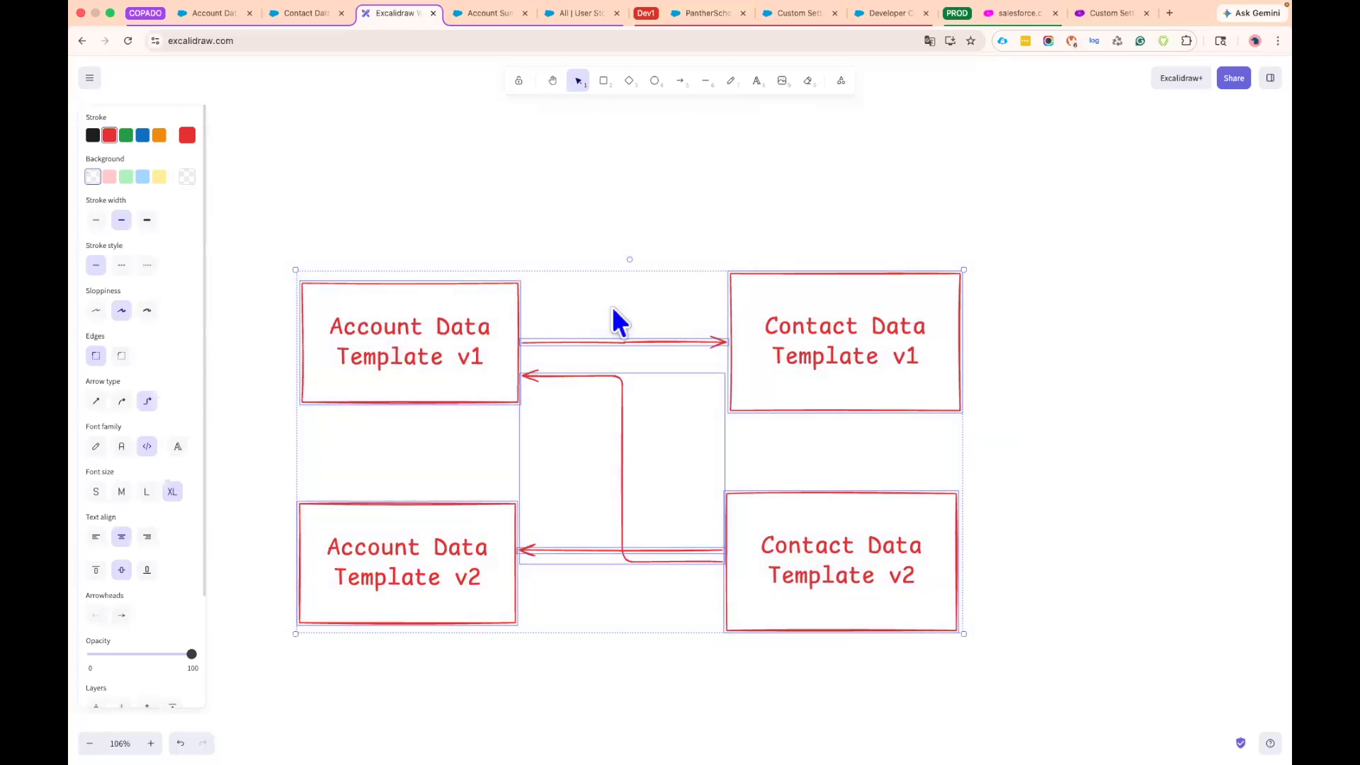
pyautogui.click(315, 62)
pyautogui.click(300, 14)
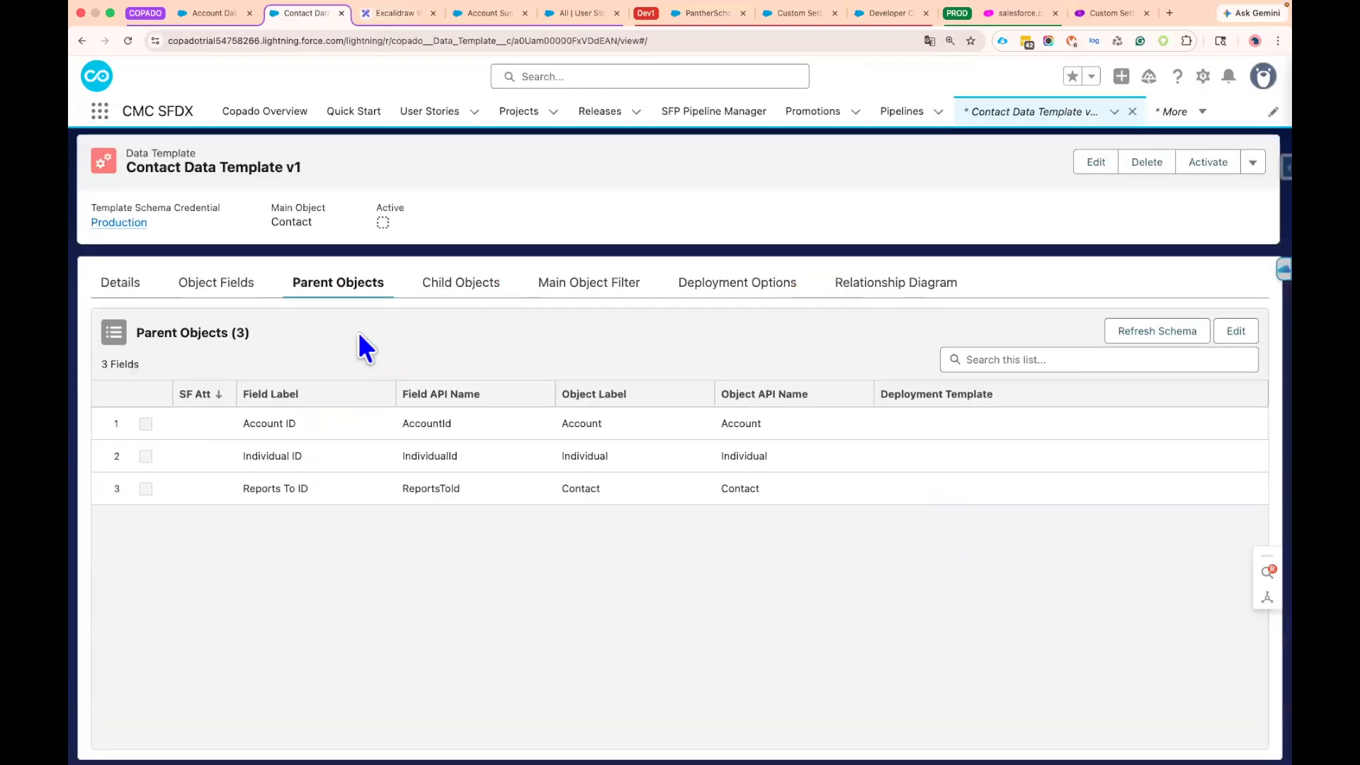
pyautogui.moveTo(398, 284); pyautogui.dragTo(283, 282)
pyautogui.moveTo(125, 174); pyautogui.dragTo(335, 206)
pyautogui.click(272, 174)
pyautogui.click(216, 16)
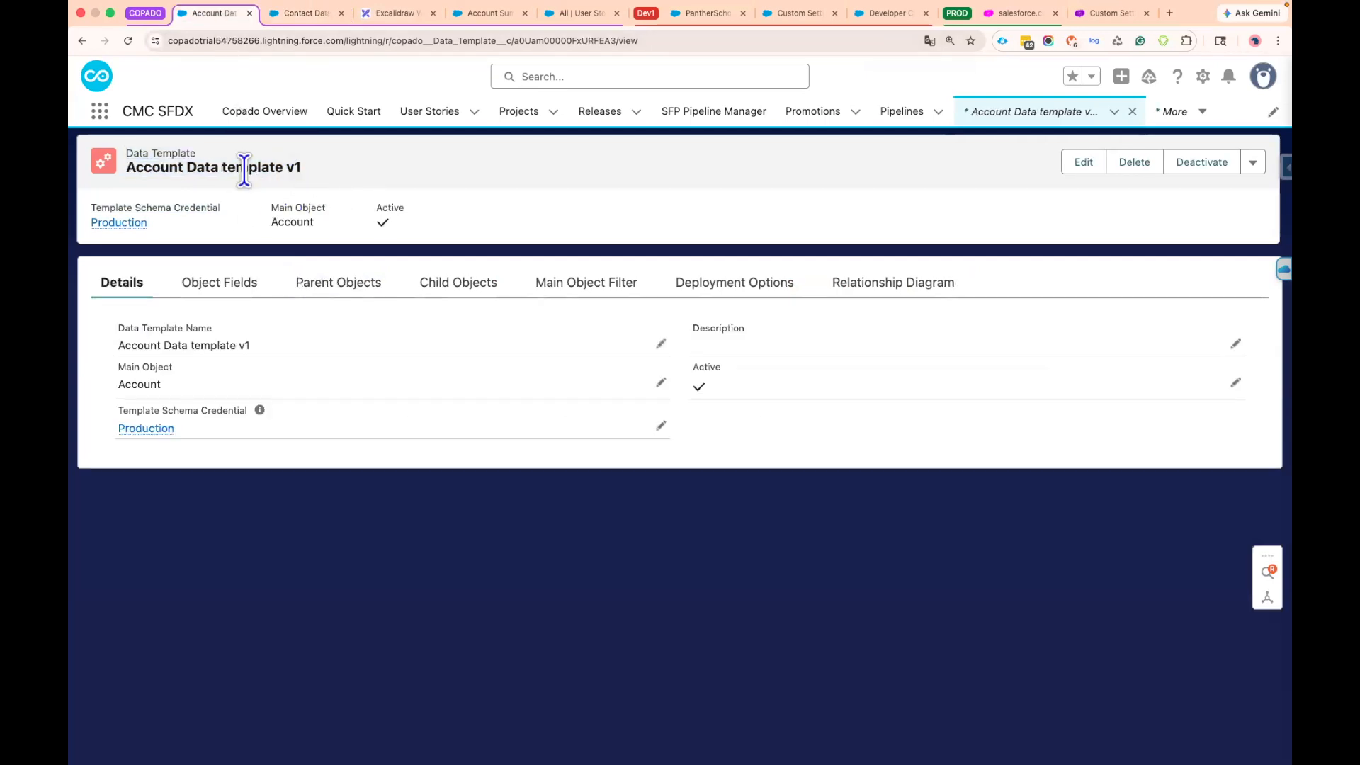
pyautogui.moveTo(304, 170); pyautogui.dragTo(137, 172)
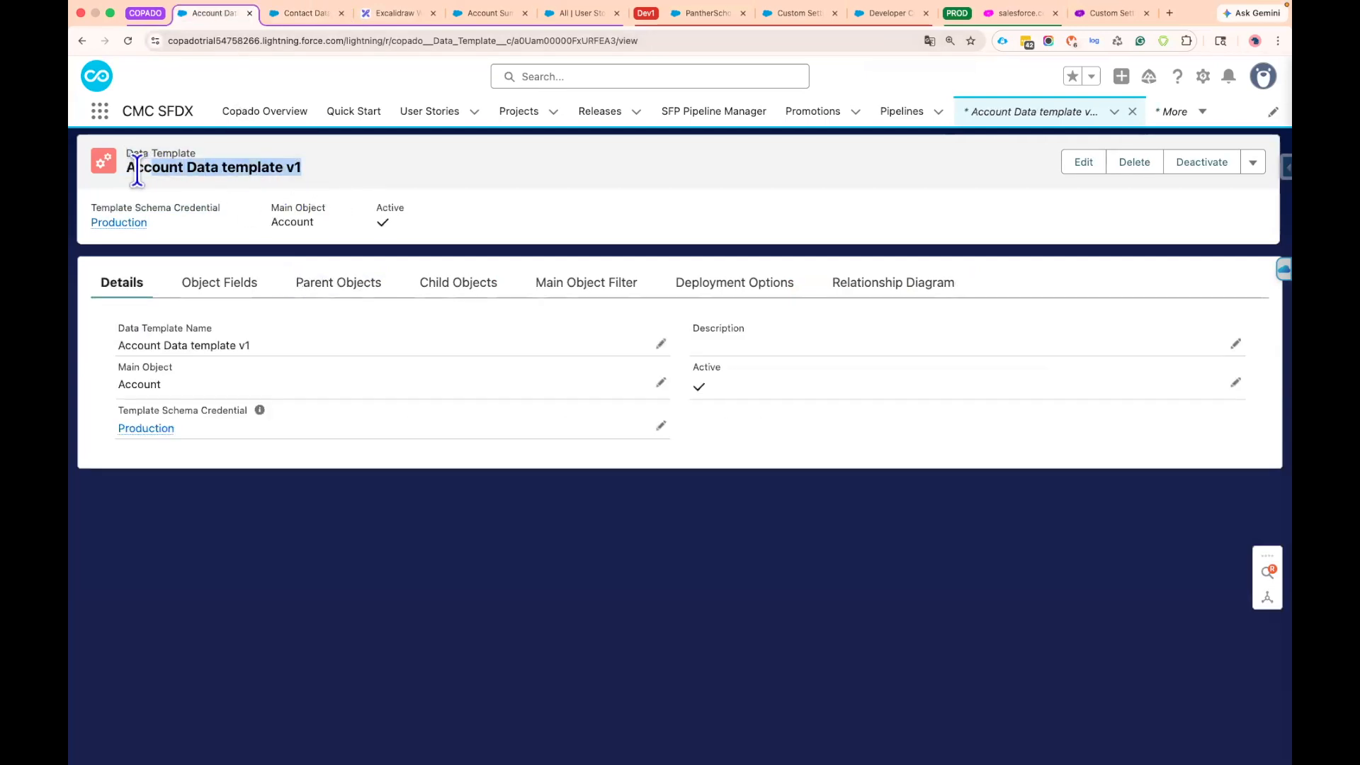
pyautogui.click(309, 14)
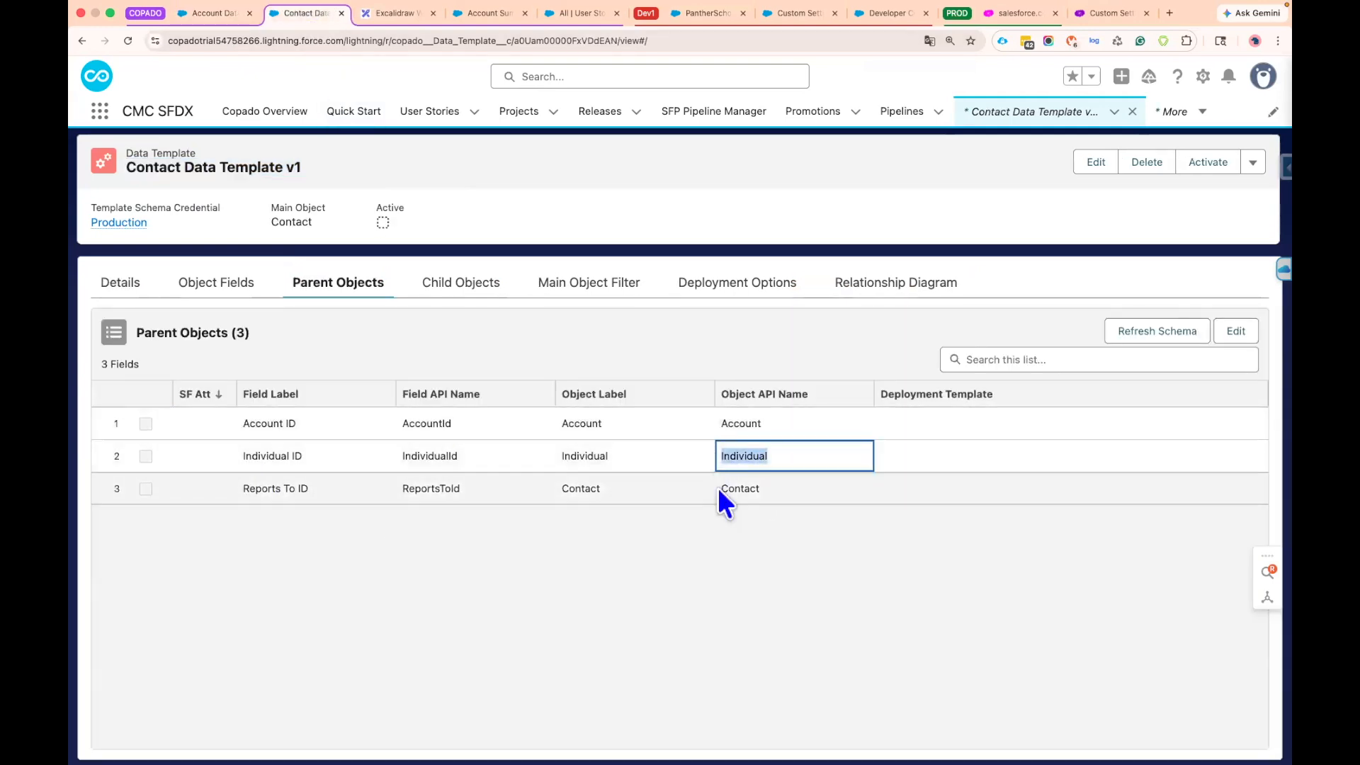
pyautogui.doubleClick(789, 495)
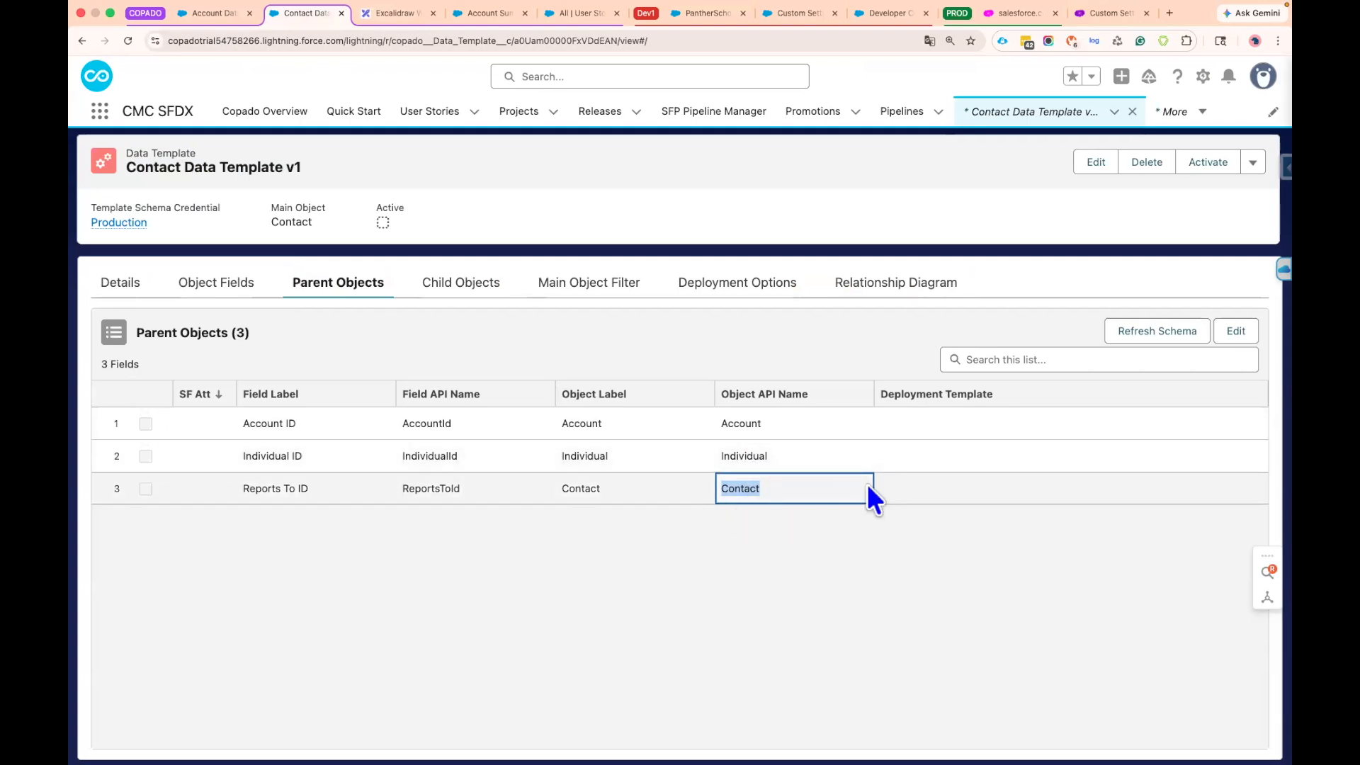
pyautogui.click(465, 287)
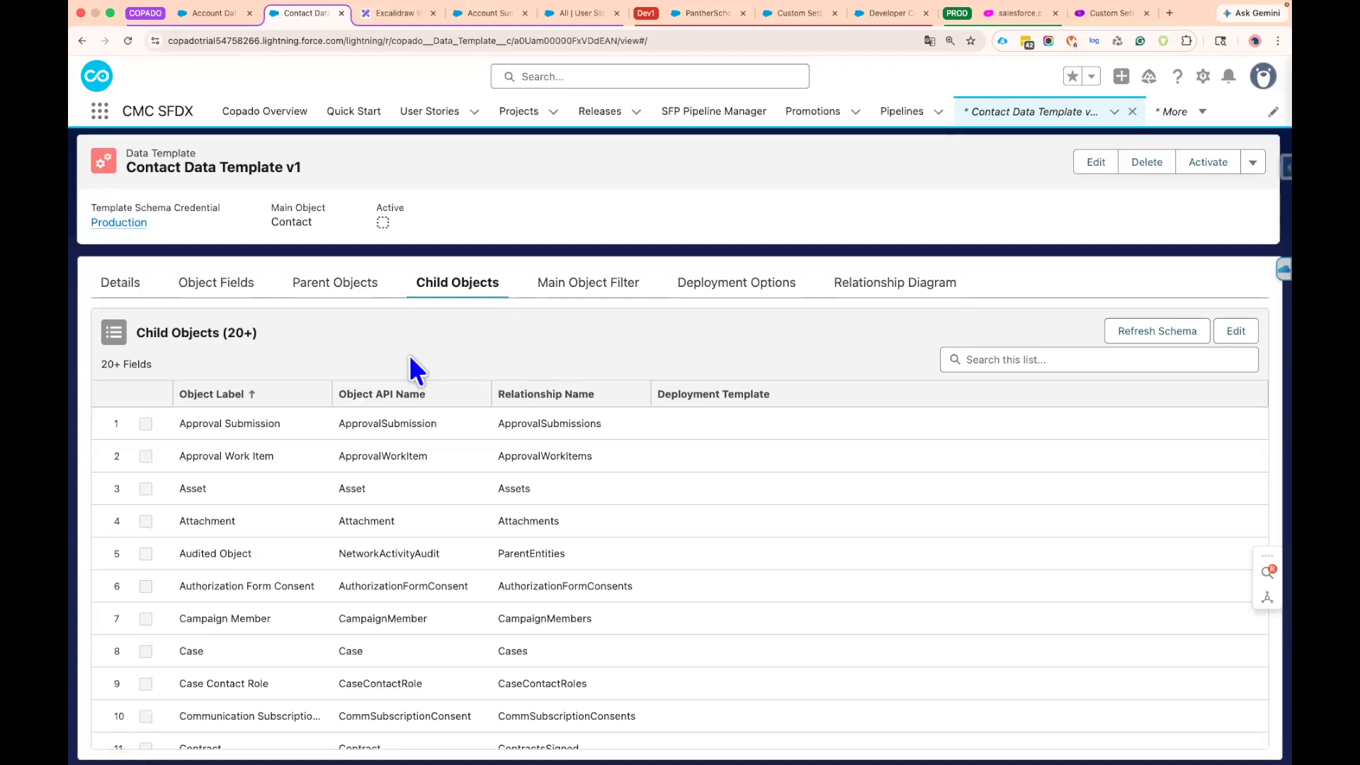
# Return to the Contact template's parent objects and activate Contact Data Template v1
pyautogui.click(351, 294)
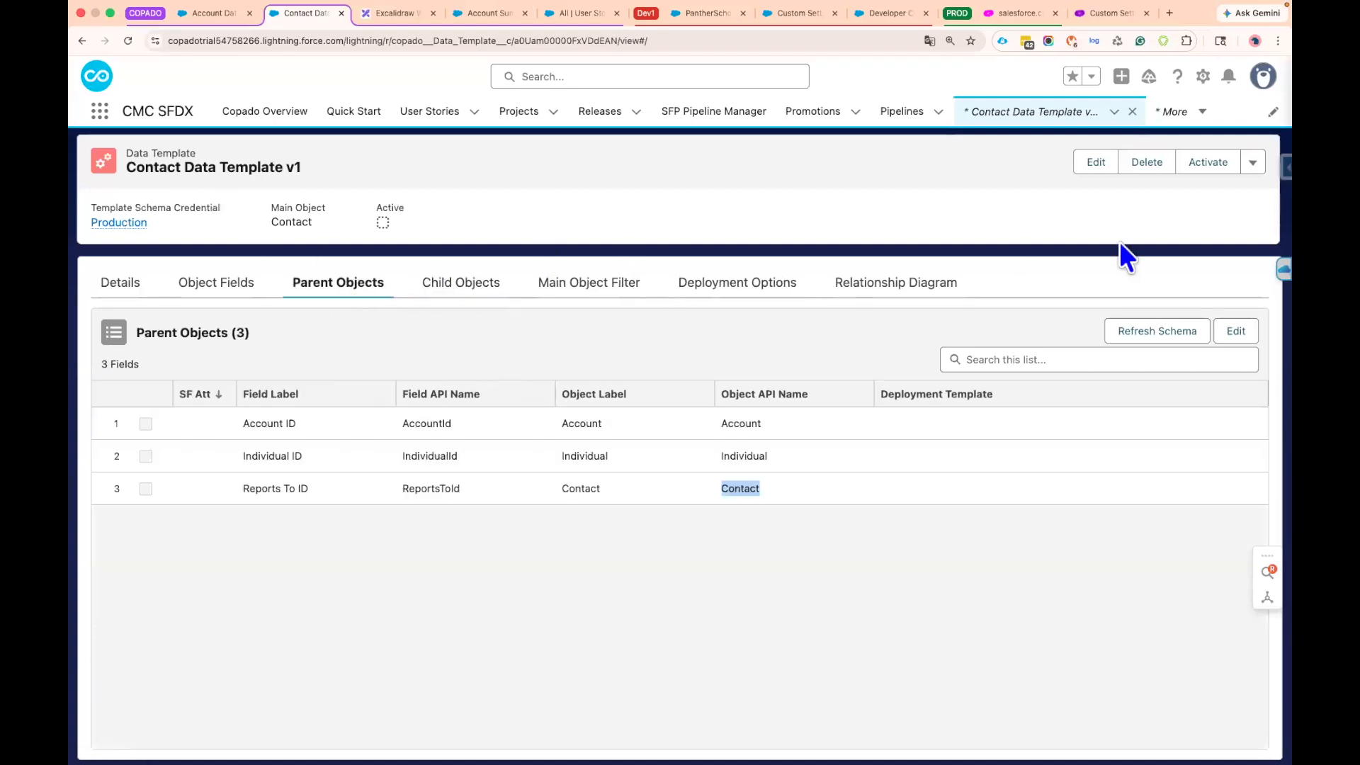
pyautogui.click(1190, 172)
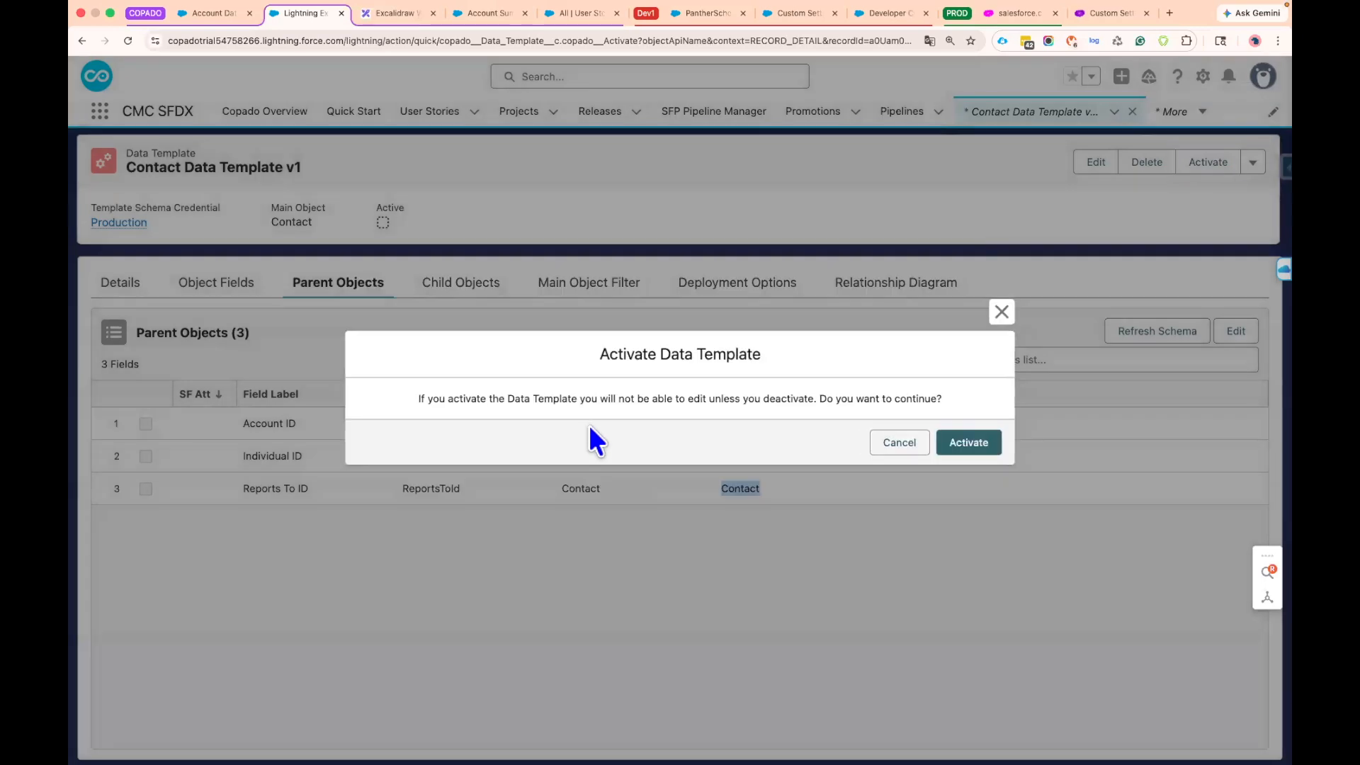
pyautogui.press('Return')
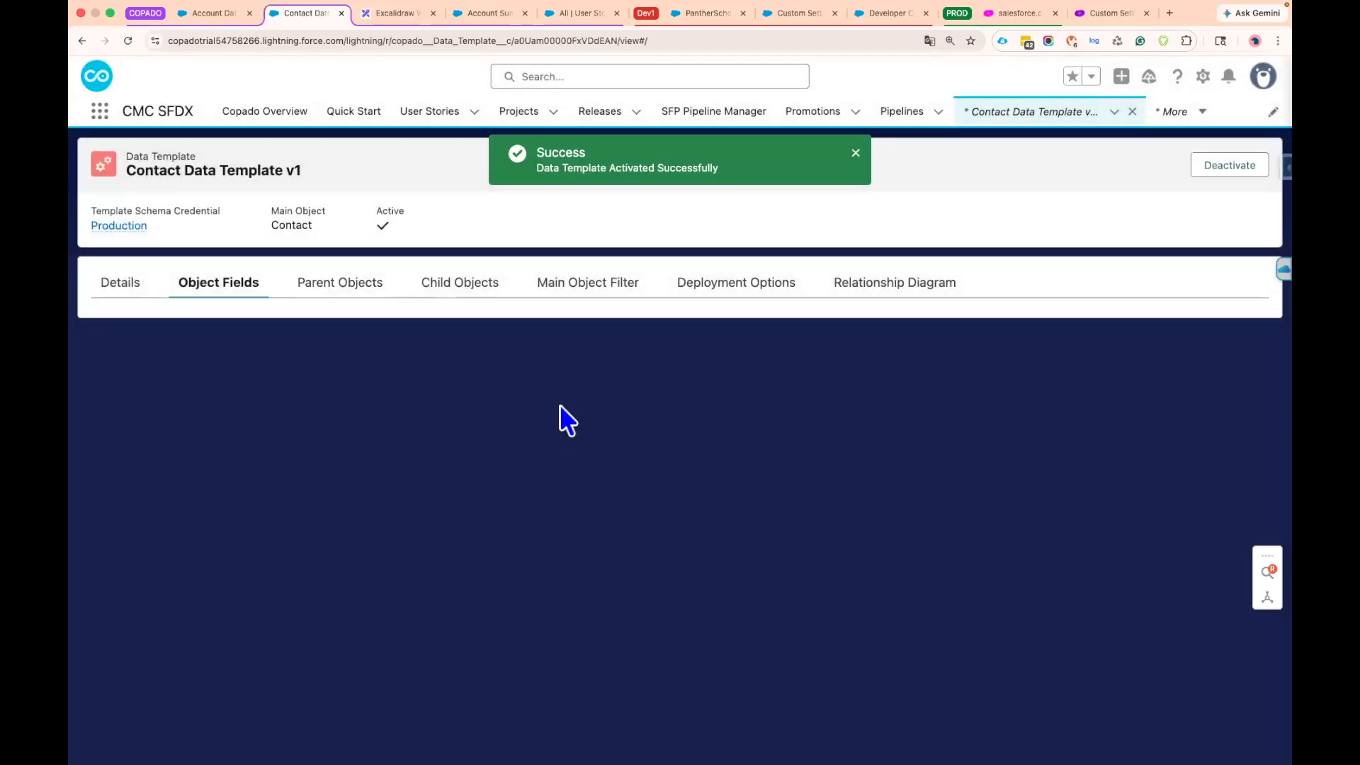